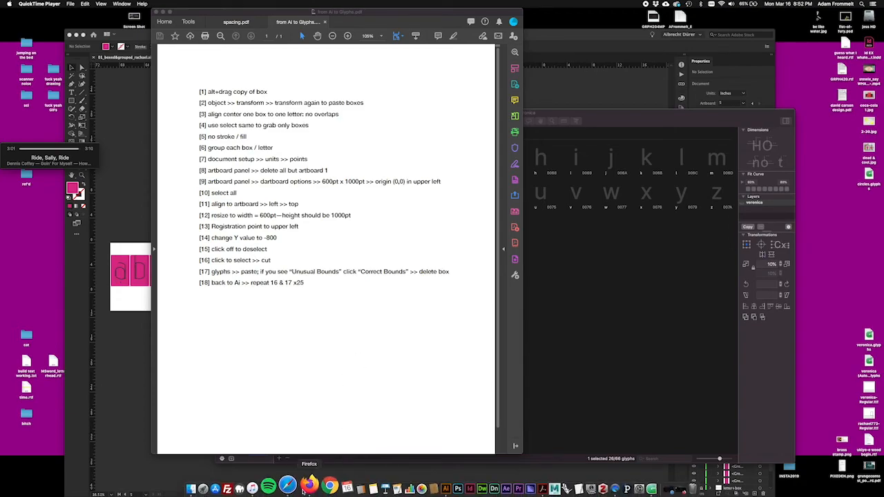
Step: Switch to Firefox, reposition its window over the desktop and look at the Glyphs Get Started page
{"action": "left_click", "coordinate": [313, 488]}
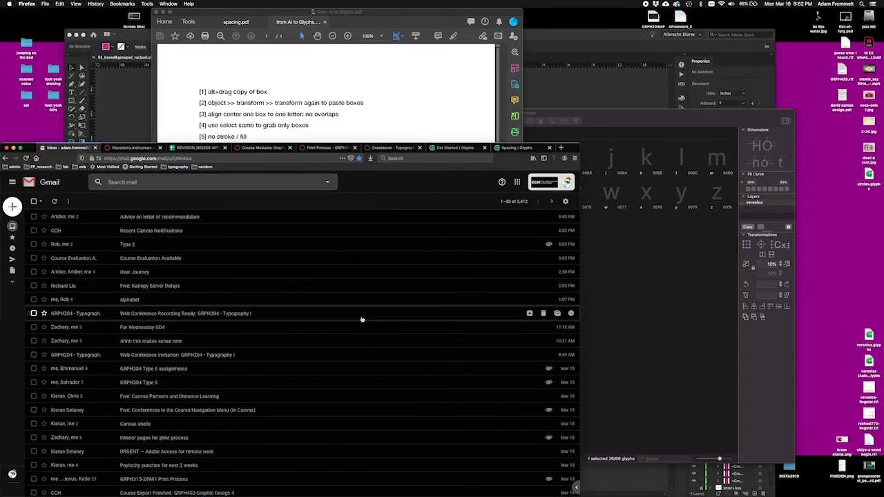
{"action": "left_click_drag", "start_coordinate": [461, 156], "coordinate": [629, 46]}
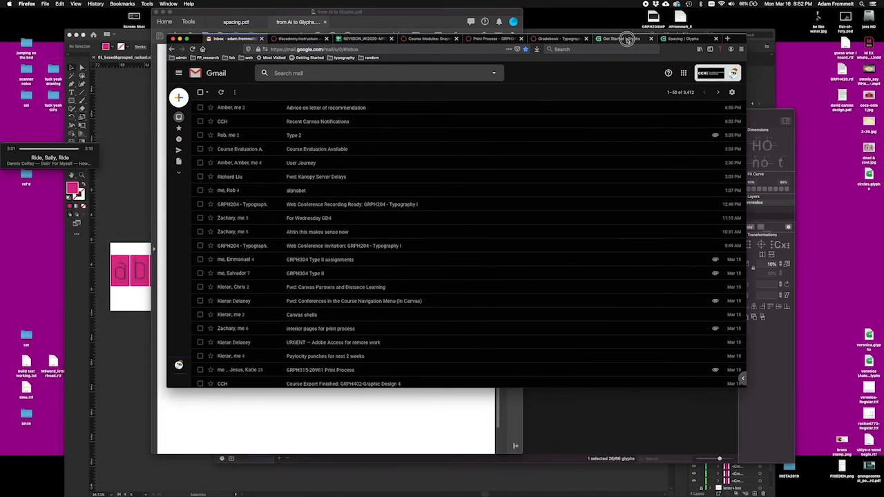
{"action": "left_click", "coordinate": [626, 38]}
{"action": "scroll", "coordinate": [654, 137], "scroll_direction": "down", "scroll_amount": 3}
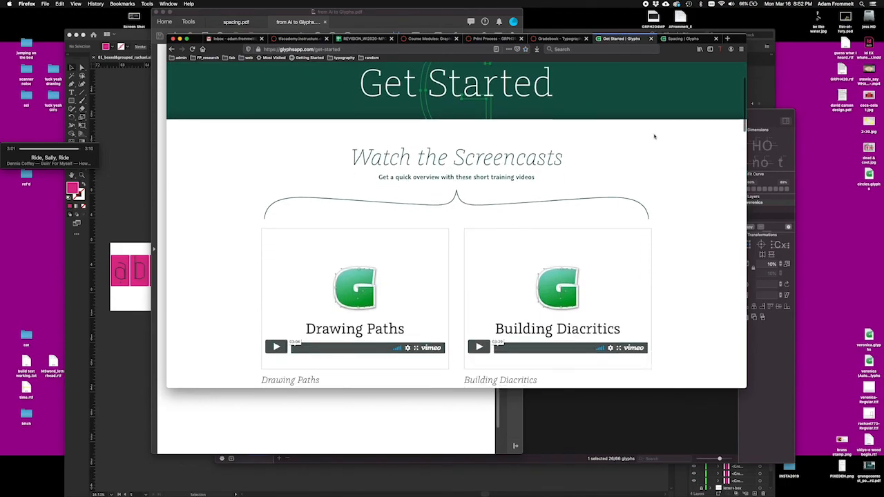
{"action": "scroll", "coordinate": [654, 136], "scroll_direction": "up", "scroll_amount": 3}
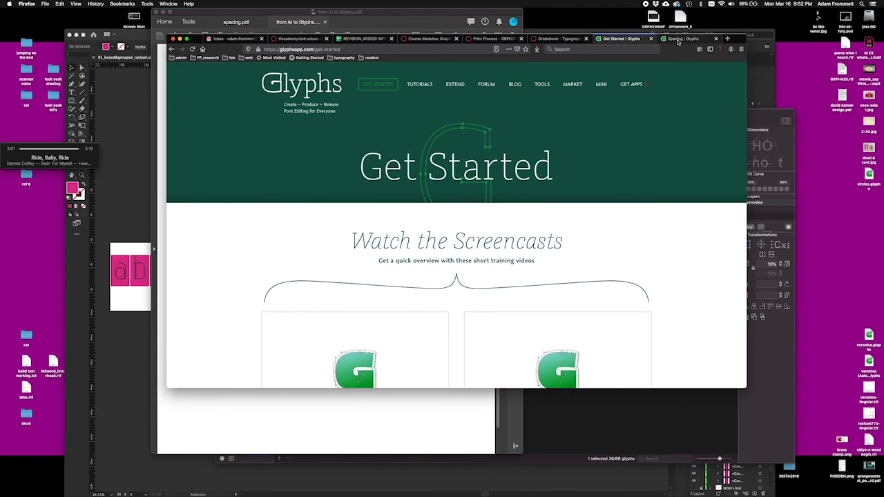
Step: Search the web for "glyphs app" in a new tab and open the Glyphs home page at its Try and Buy options
{"action": "left_click", "coordinate": [727, 39]}
{"action": "left_click", "coordinate": [408, 94]}
{"action": "type", "text": "glyphs app"}
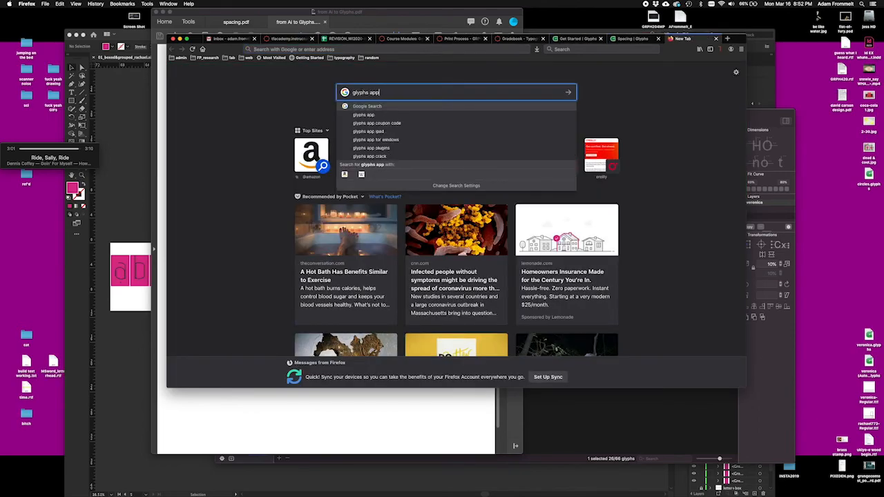
{"action": "key", "text": "Return"}
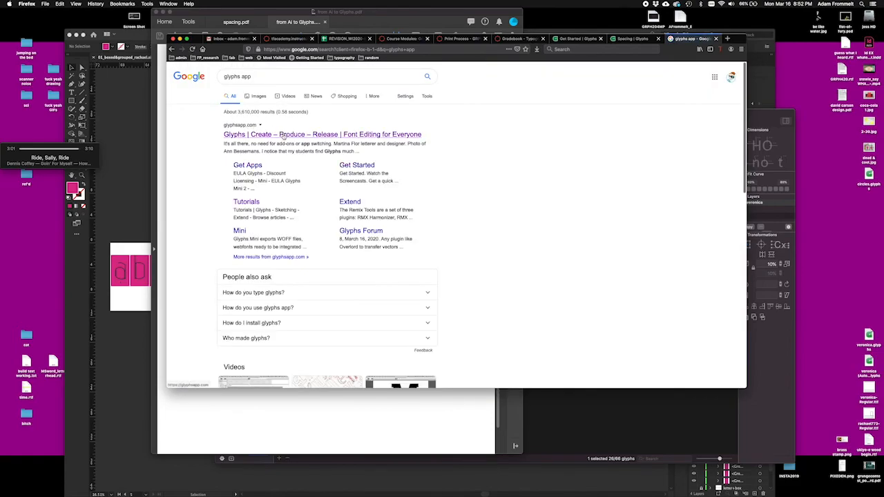
{"action": "left_click", "coordinate": [284, 134]}
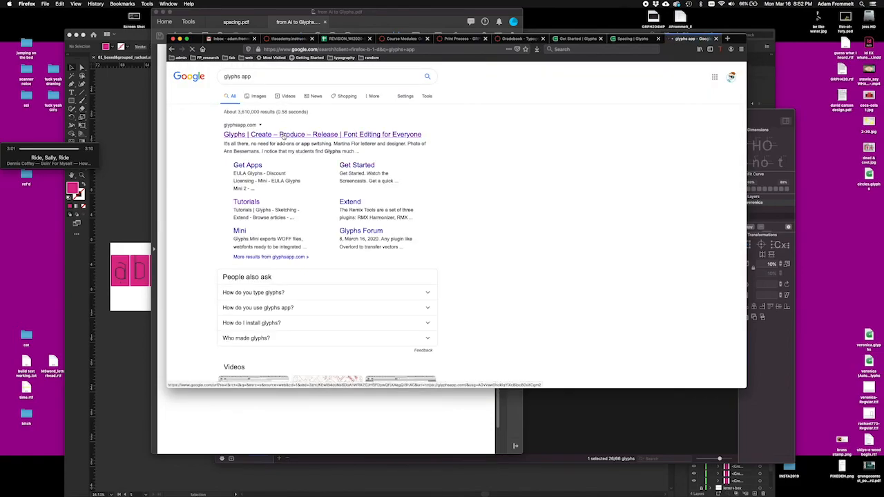
{"action": "scroll", "coordinate": [415, 208], "scroll_direction": "down", "scroll_amount": 5}
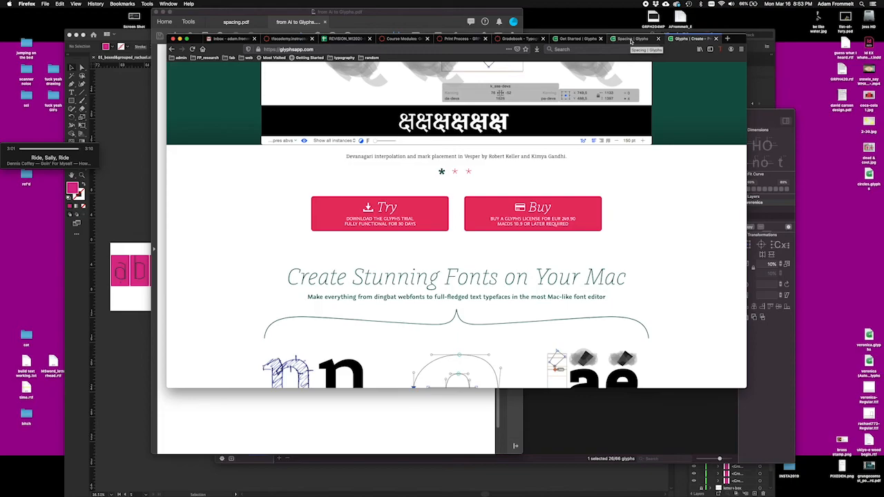
Step: Look through the screencasts on the Glyphs Get Started page, including Drawing Paths, Building Diacritics, Spacing and Kerning
{"action": "left_click", "coordinate": [588, 40]}
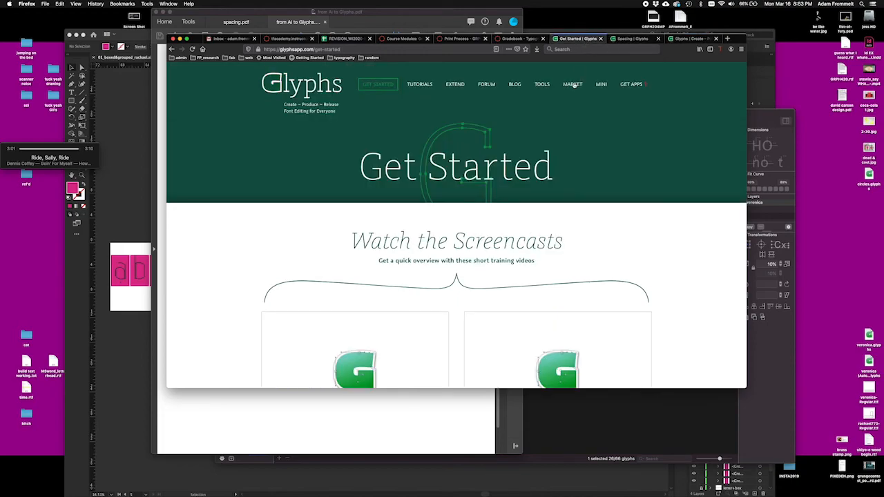
{"action": "scroll", "coordinate": [684, 144], "scroll_direction": "down", "scroll_amount": 3}
{"action": "scroll", "coordinate": [686, 144], "scroll_direction": "down", "scroll_amount": 2}
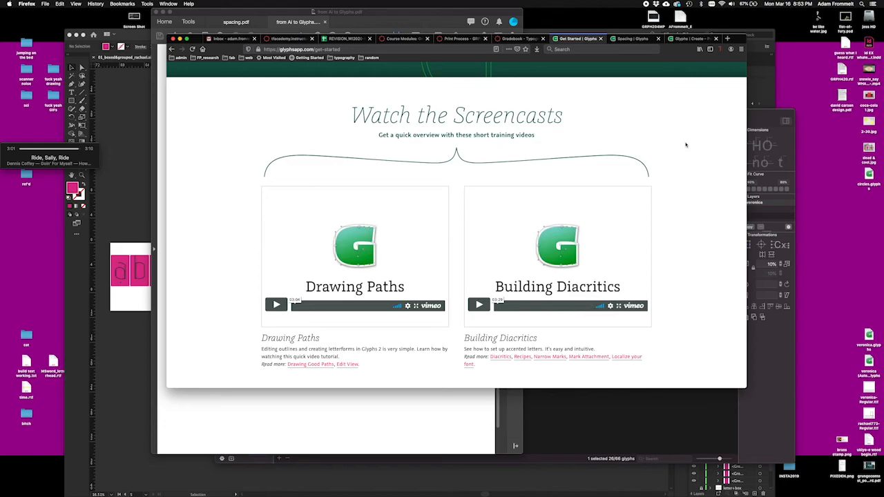
{"action": "scroll", "coordinate": [686, 144], "scroll_direction": "down", "scroll_amount": 4}
{"action": "scroll", "coordinate": [686, 145], "scroll_direction": "up", "scroll_amount": 4}
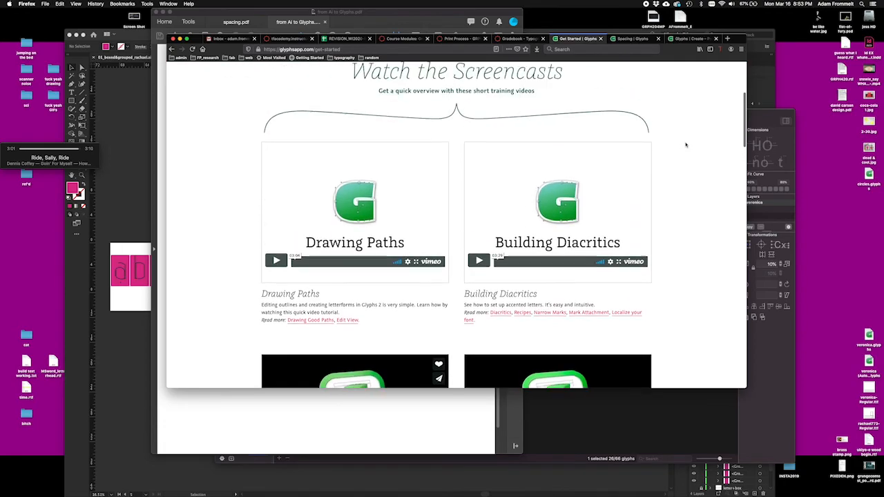
{"action": "scroll", "coordinate": [686, 144], "scroll_direction": "up", "scroll_amount": 5}
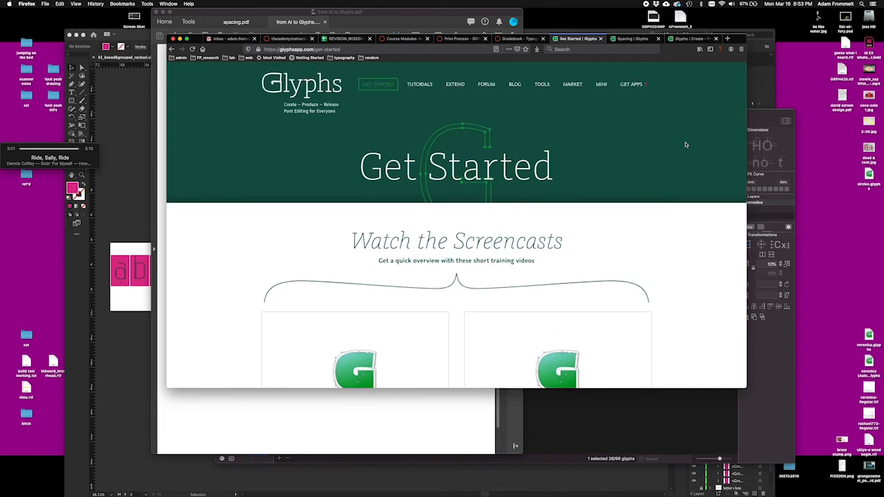
{"action": "scroll", "coordinate": [686, 144], "scroll_direction": "down", "scroll_amount": 10}
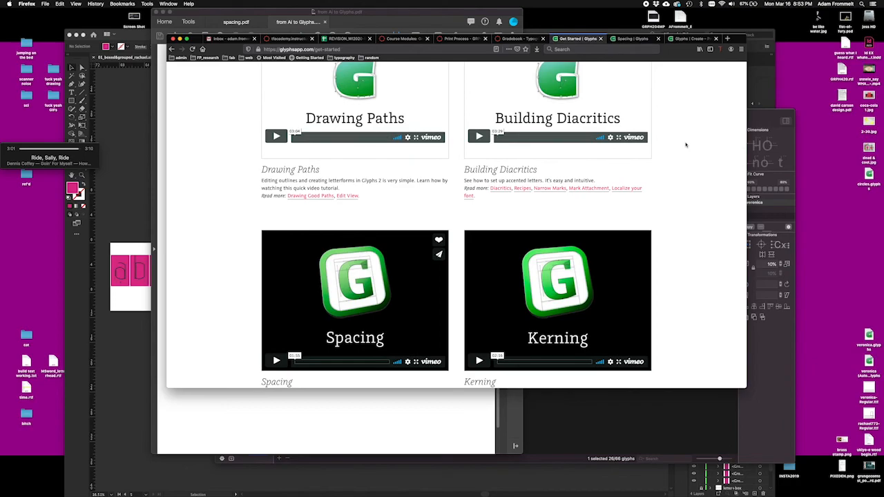
{"action": "scroll", "coordinate": [686, 145], "scroll_direction": "down", "scroll_amount": 3}
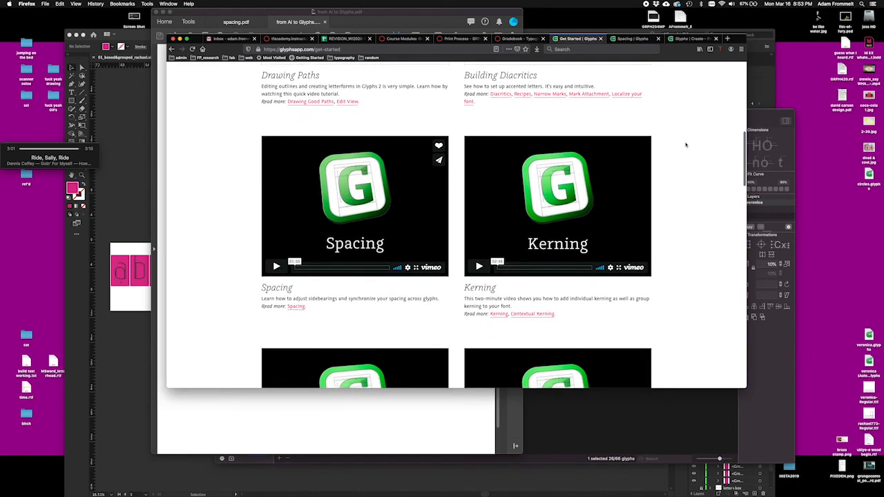
{"action": "scroll", "coordinate": [686, 145], "scroll_direction": "down", "scroll_amount": 2}
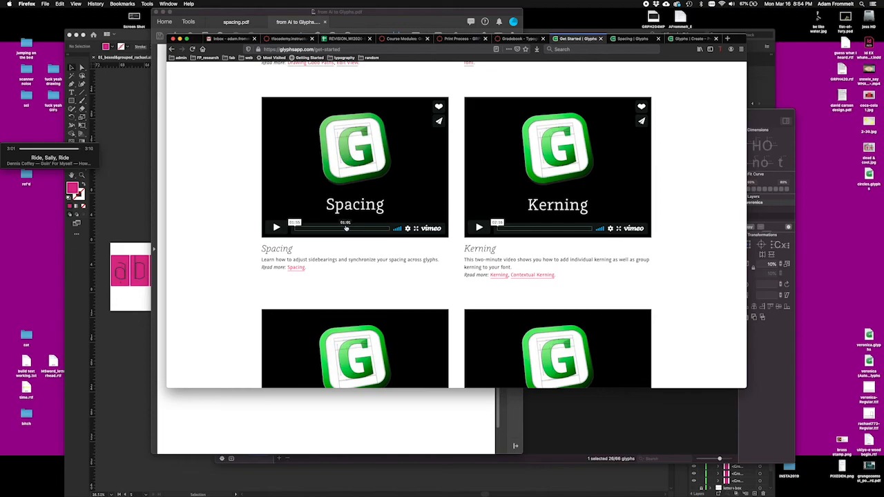
{"action": "scroll", "coordinate": [345, 229], "scroll_direction": "up", "scroll_amount": 10}
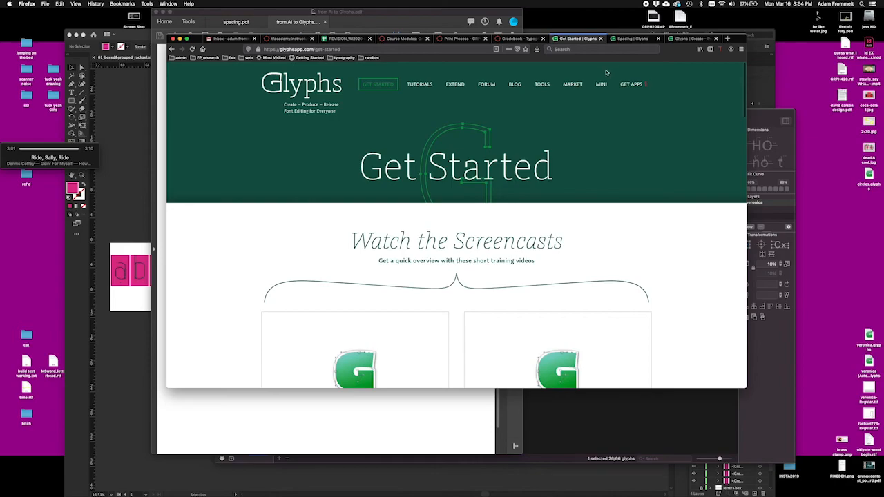
Step: Review the Glyphs Spacing tutorial, including side-bearings, the shortcut conflict, placeholders, side-bearing arithmetics and uppercase spacing
{"action": "left_click", "coordinate": [629, 39]}
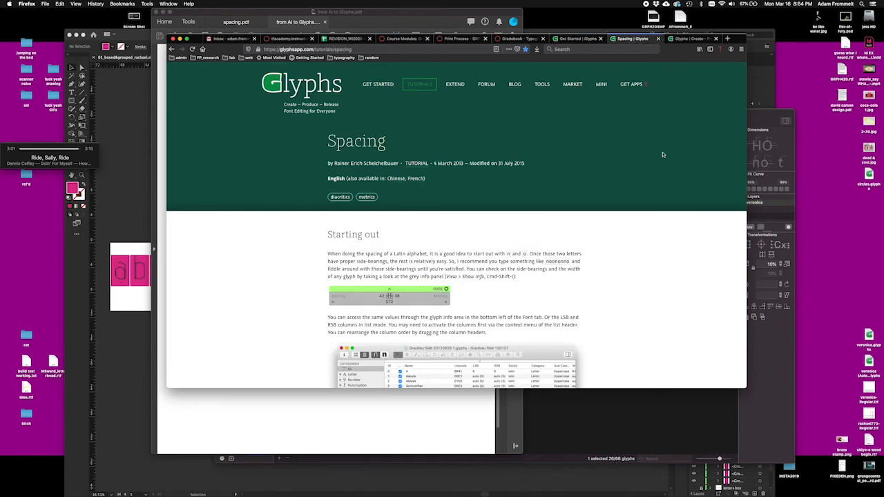
{"action": "scroll", "coordinate": [663, 154], "scroll_direction": "down", "scroll_amount": 1}
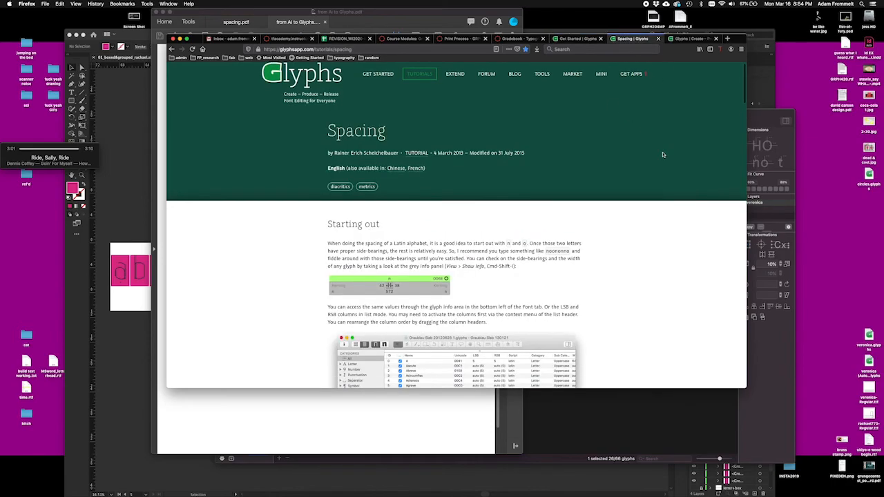
{"action": "scroll", "coordinate": [663, 154], "scroll_direction": "down", "scroll_amount": 10}
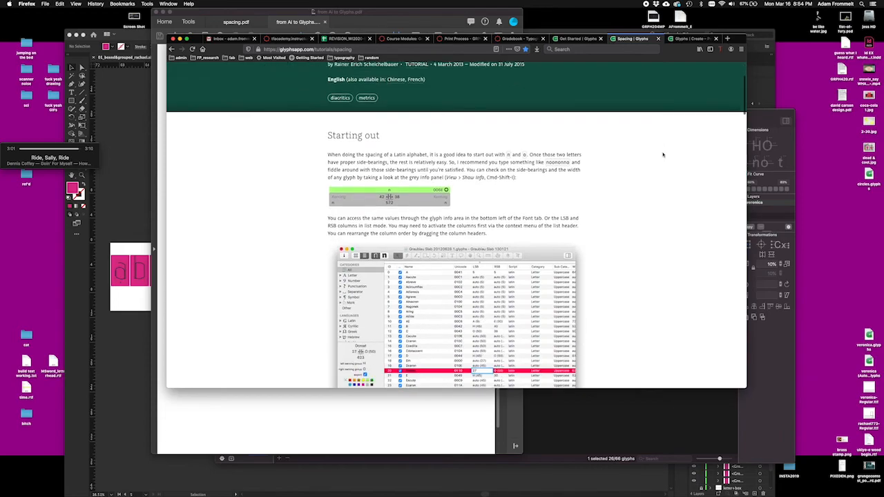
{"action": "scroll", "coordinate": [663, 155], "scroll_direction": "down", "scroll_amount": 10}
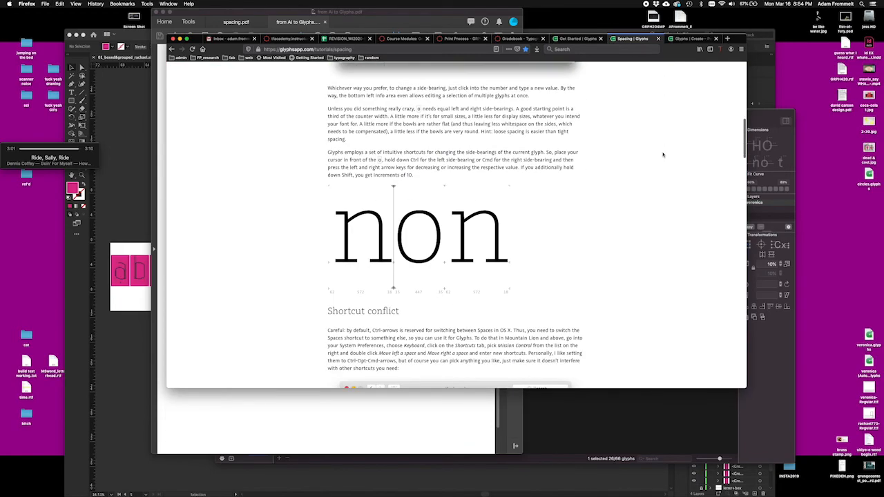
{"action": "scroll", "coordinate": [663, 155], "scroll_direction": "down", "scroll_amount": 1}
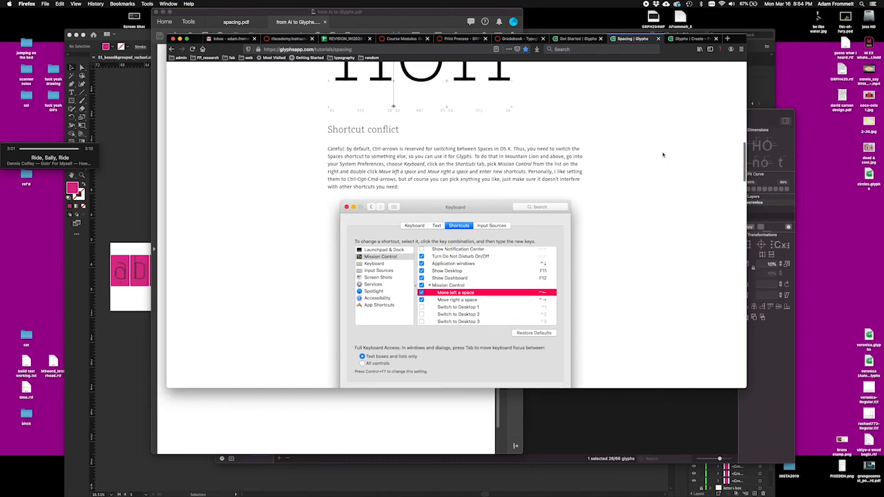
{"action": "scroll", "coordinate": [662, 155], "scroll_direction": "down", "scroll_amount": 6}
{"action": "scroll", "coordinate": [663, 155], "scroll_direction": "down", "scroll_amount": 9}
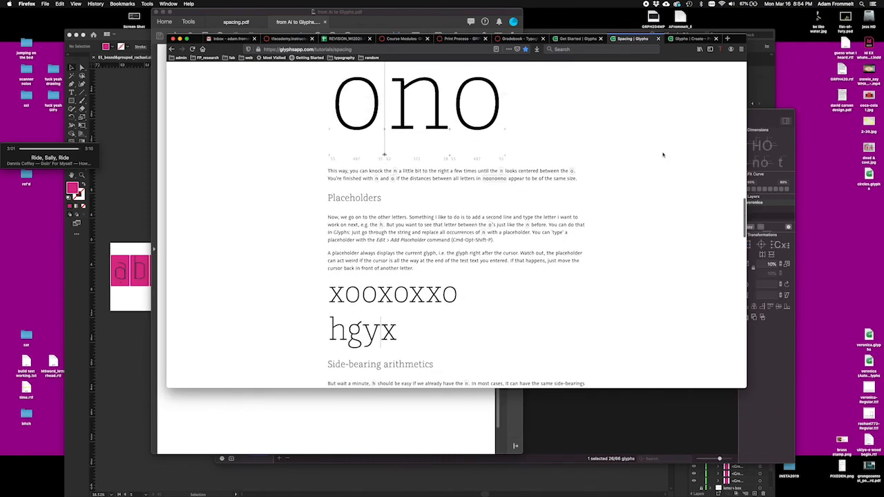
{"action": "scroll", "coordinate": [663, 155], "scroll_direction": "down", "scroll_amount": 3}
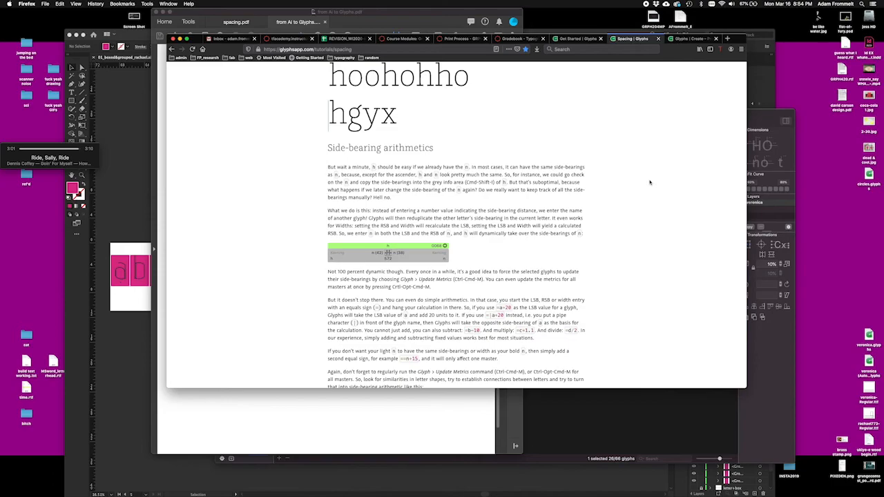
{"action": "scroll", "coordinate": [650, 183], "scroll_direction": "down", "scroll_amount": 15}
{"action": "scroll", "coordinate": [650, 183], "scroll_direction": "down", "scroll_amount": 10}
{"action": "scroll", "coordinate": [650, 183], "scroll_direction": "down", "scroll_amount": 3}
{"action": "scroll", "coordinate": [650, 182], "scroll_direction": "up", "scroll_amount": 10}
{"action": "scroll", "coordinate": [650, 182], "scroll_direction": "up", "scroll_amount": 5}
{"action": "scroll", "coordinate": [651, 183], "scroll_direction": "down", "scroll_amount": 2}
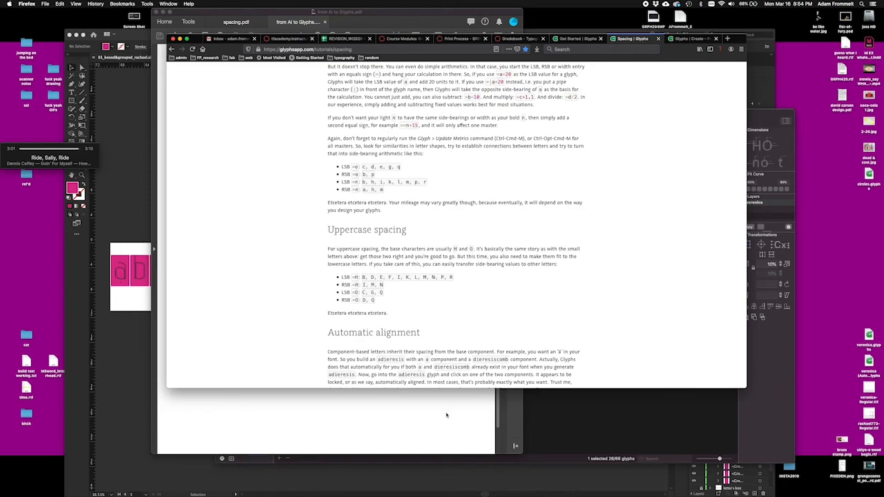
Step: Minimize the browser, move the instructions PDF window aside and switch to Glyphs
{"action": "left_click", "coordinate": [179, 38]}
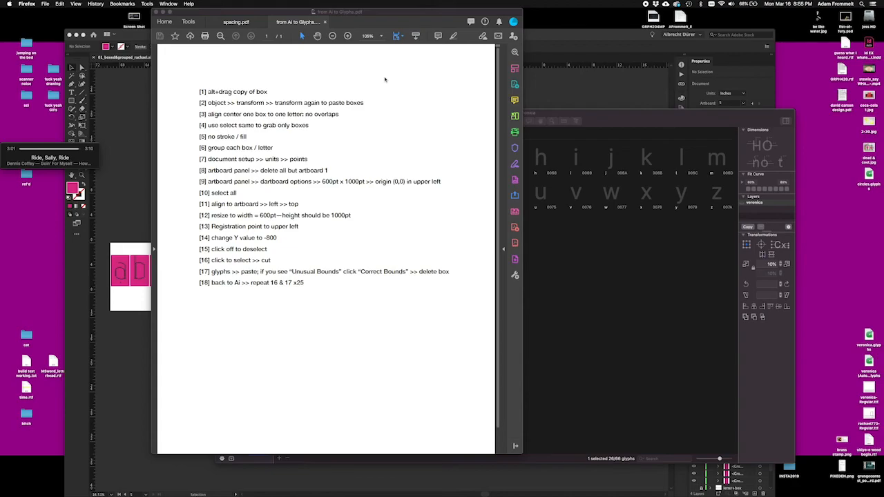
{"action": "left_click", "coordinate": [308, 27]}
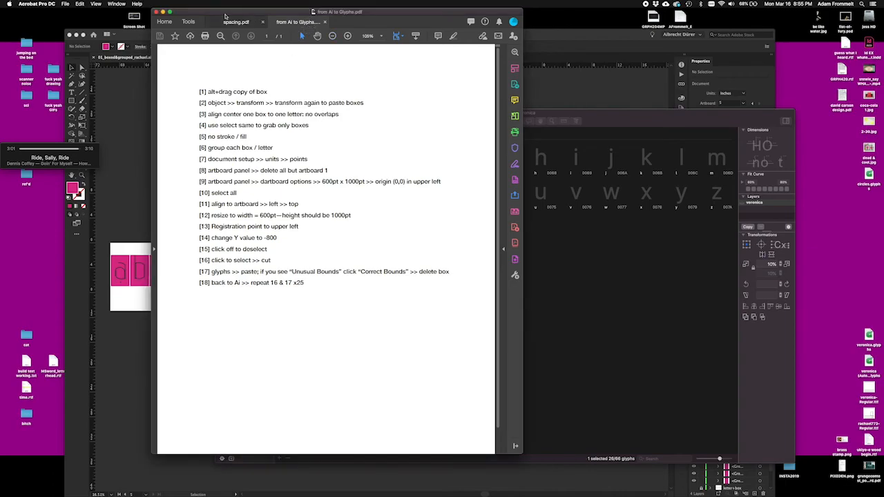
{"action": "left_click_drag", "start_coordinate": [233, 11], "coordinate": [488, 6]}
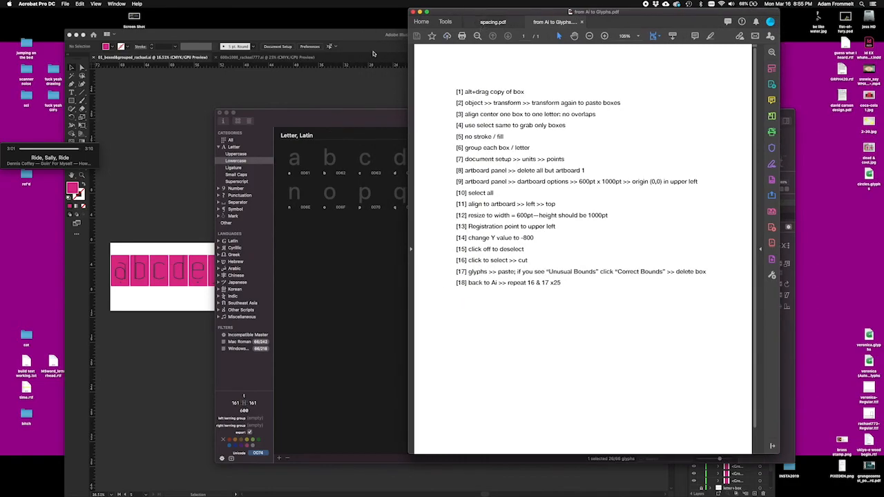
{"action": "left_click", "coordinate": [338, 82]}
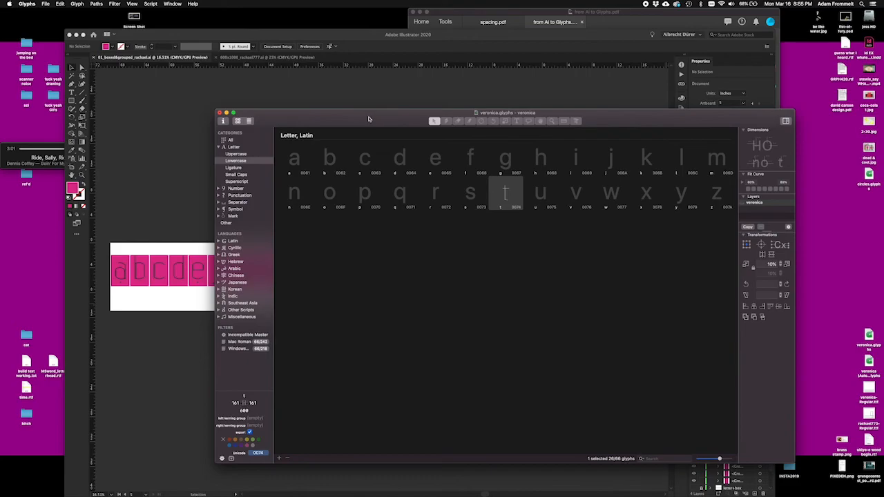
Step: Create a new font and move its window in front of the existing veronica.glyphs window
{"action": "left_click", "coordinate": [45, 5]}
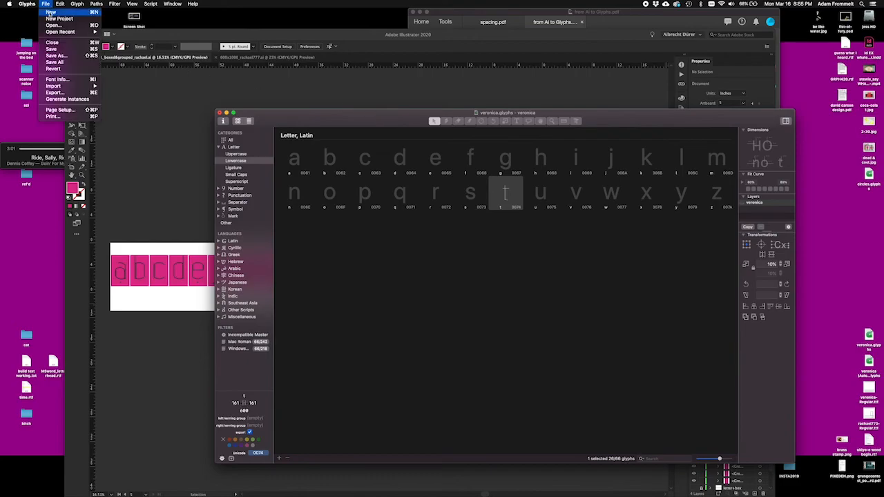
{"action": "left_click", "coordinate": [74, 13]}
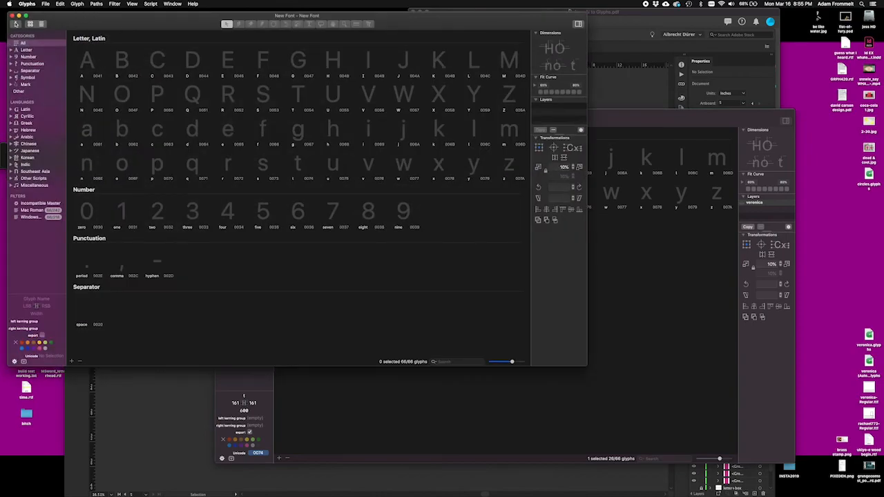
{"action": "left_click_drag", "start_coordinate": [56, 13], "coordinate": [251, 93]}
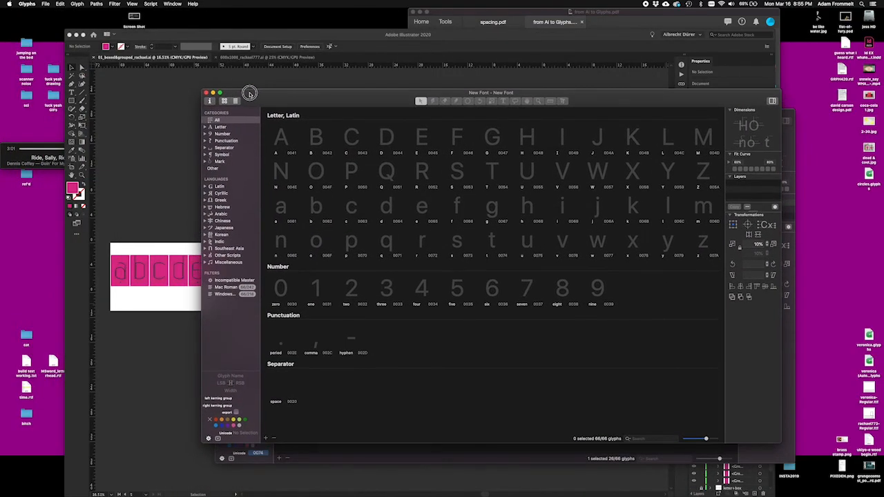
Step: Set the new font's family name to veronica and its copyright to 2020 in the font info
{"action": "left_click", "coordinate": [211, 101]}
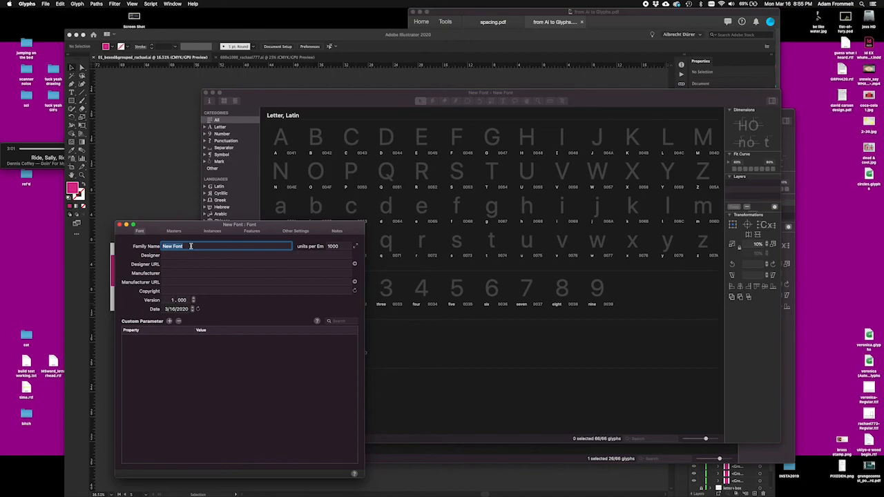
{"action": "type", "text": "veronica"}
{"action": "left_click", "coordinate": [176, 255]}
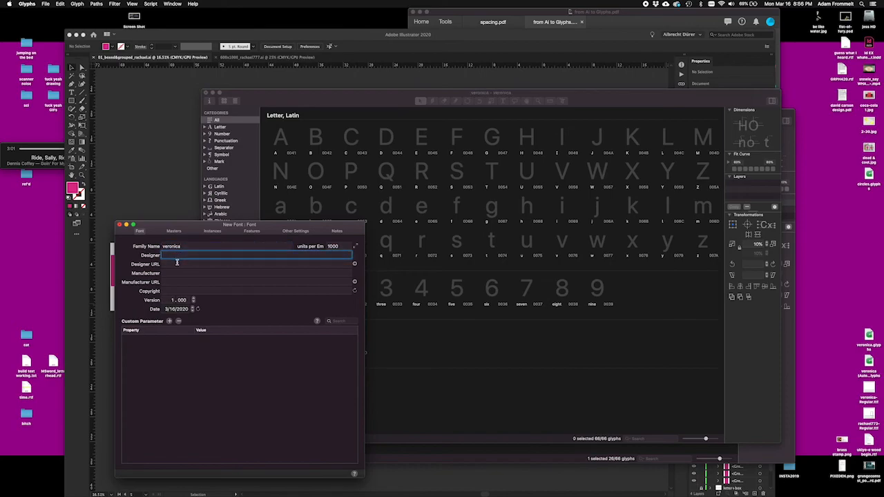
{"action": "left_click", "coordinate": [182, 291]}
{"action": "type", "text": "2020"}
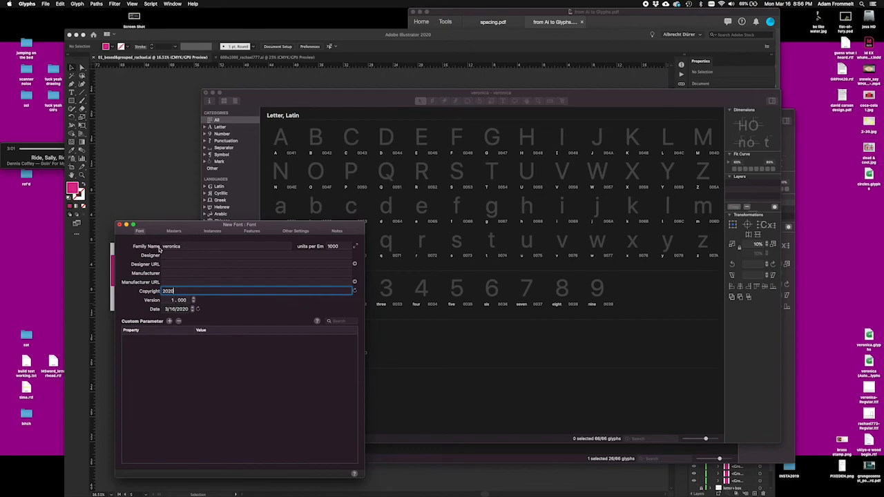
Step: Rename the font's Regular master to veronica and close the font info window
{"action": "left_click", "coordinate": [175, 232]}
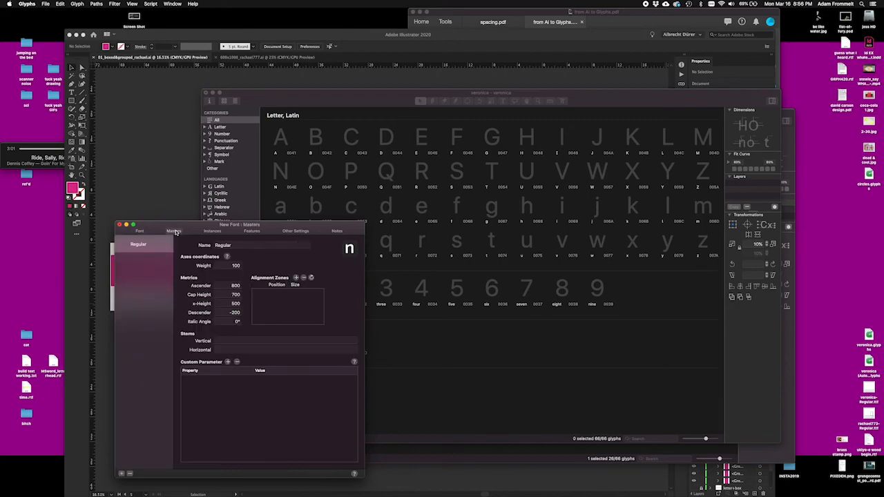
{"action": "double_click", "coordinate": [235, 246]}
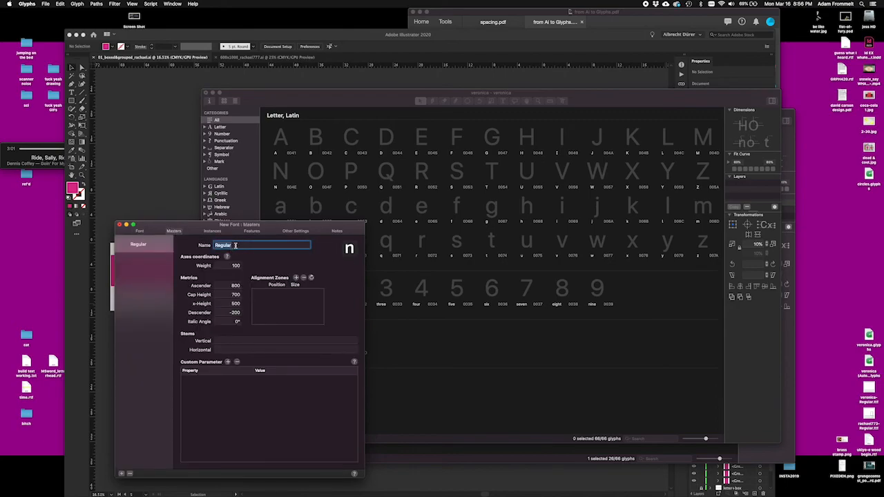
{"action": "type", "text": "veronica"}
{"action": "left_click", "coordinate": [166, 248]}
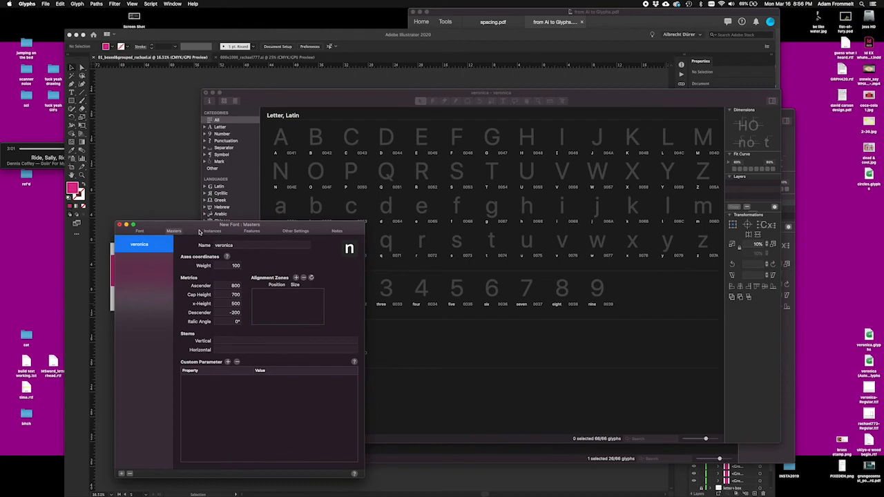
{"action": "left_click", "coordinate": [211, 234]}
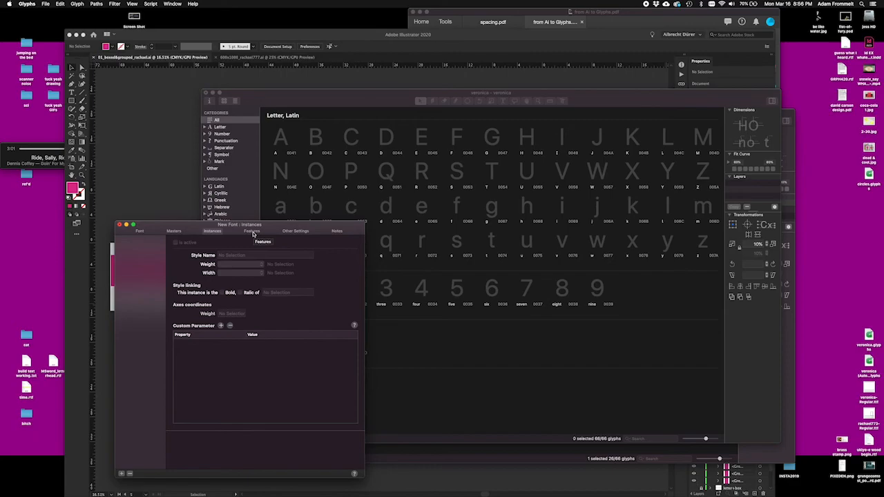
{"action": "left_click", "coordinate": [174, 231]}
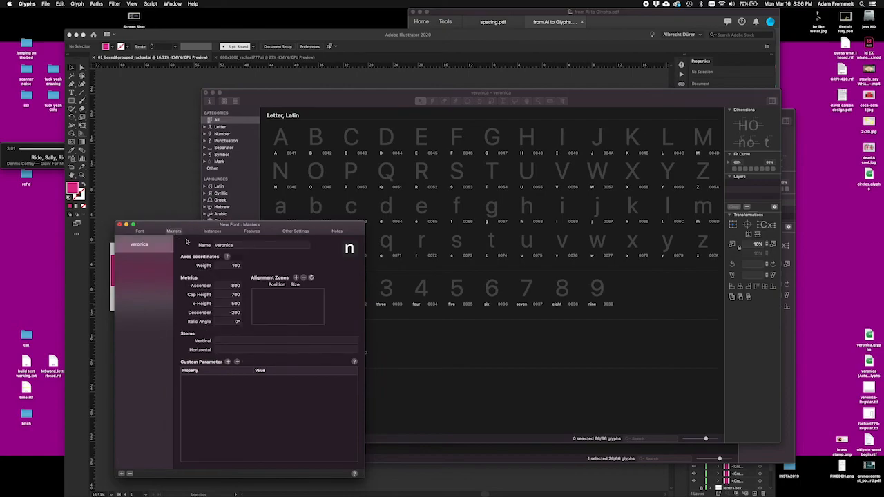
{"action": "left_click", "coordinate": [140, 231]}
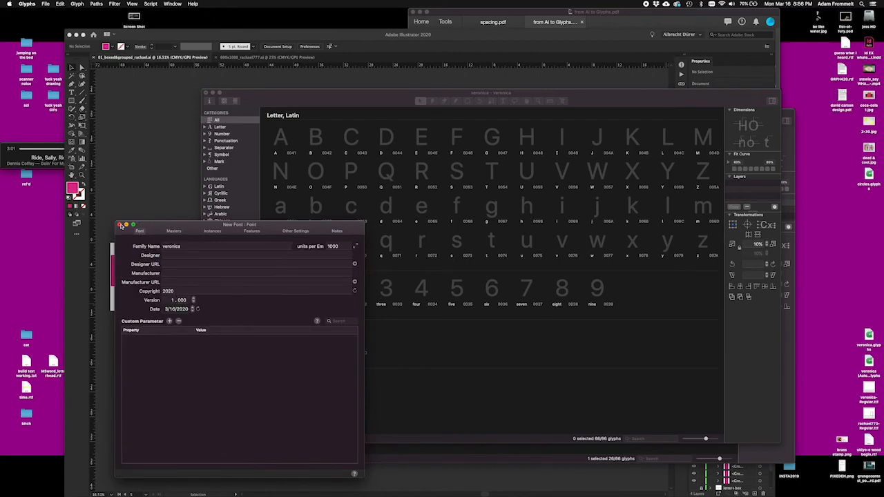
{"action": "left_click", "coordinate": [120, 226]}
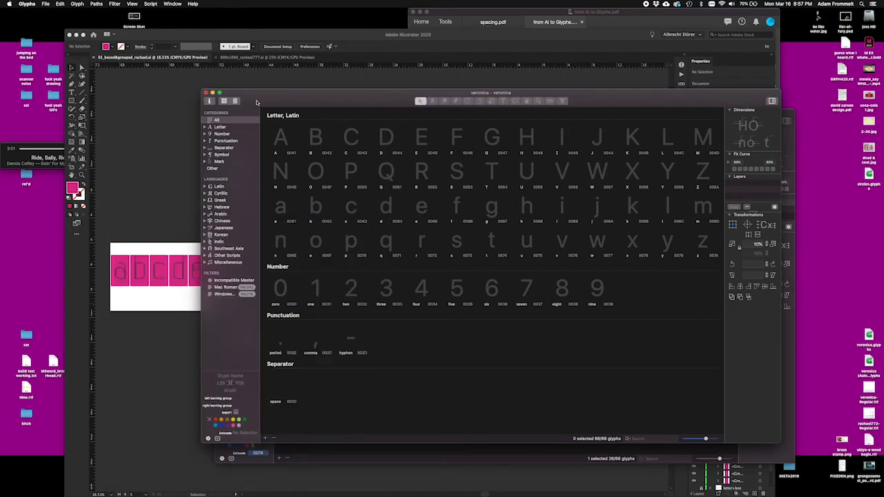
Step: Move the new font window aside, close the old veronica.glyphs document without saving, and reposition the new window
{"action": "left_click_drag", "start_coordinate": [256, 102], "coordinate": [194, 78]}
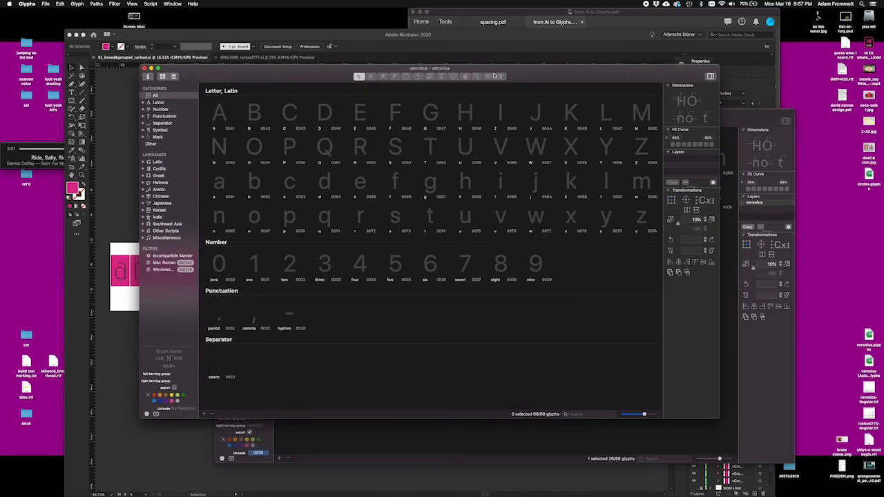
{"action": "left_click_drag", "start_coordinate": [460, 69], "coordinate": [464, 56]}
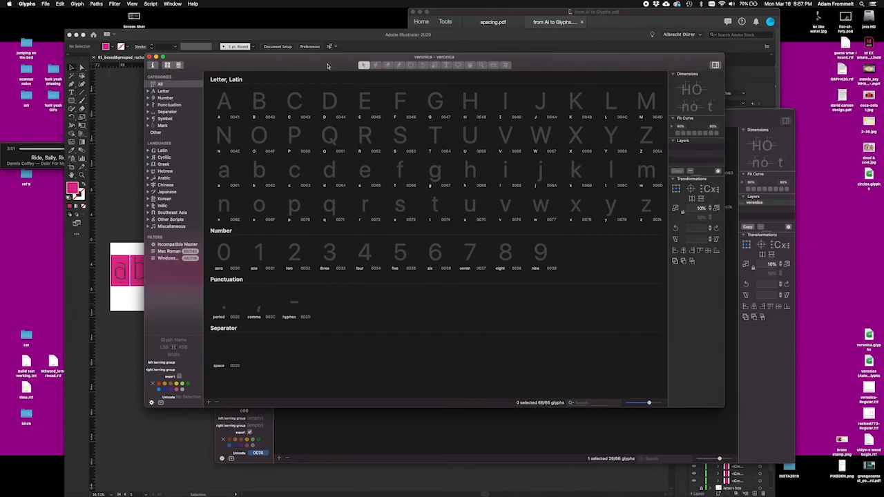
{"action": "left_click", "coordinate": [746, 125]}
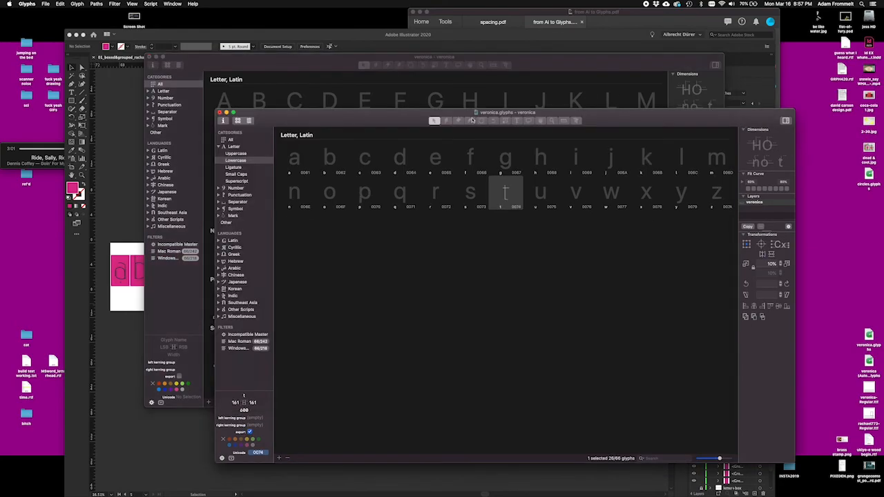
{"action": "left_click", "coordinate": [220, 112]}
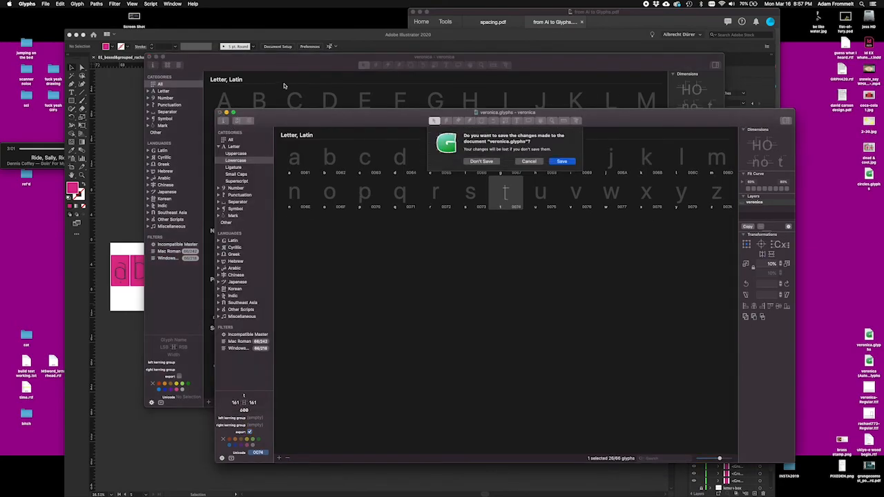
{"action": "left_click", "coordinate": [488, 162]}
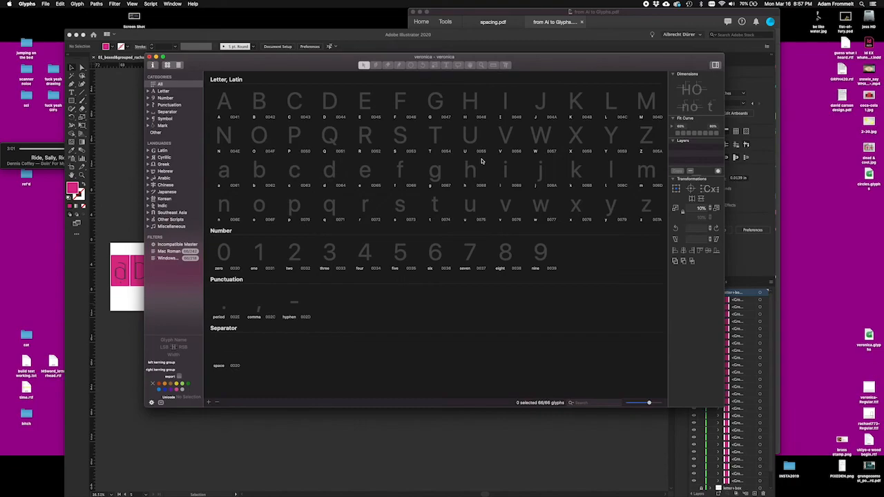
{"action": "left_click_drag", "start_coordinate": [315, 64], "coordinate": [321, 98]}
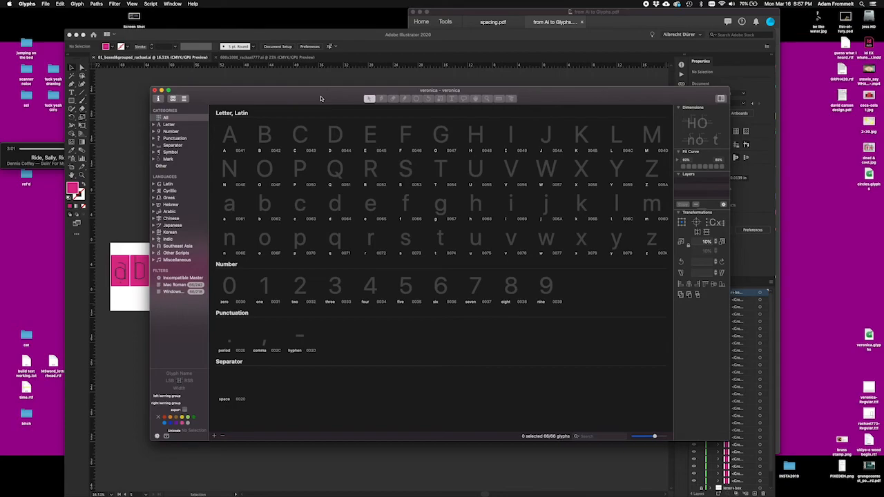
Step: Save the new font to the Desktop as veronica.glyphs, replacing the existing file
{"action": "key", "text": "super+s"}
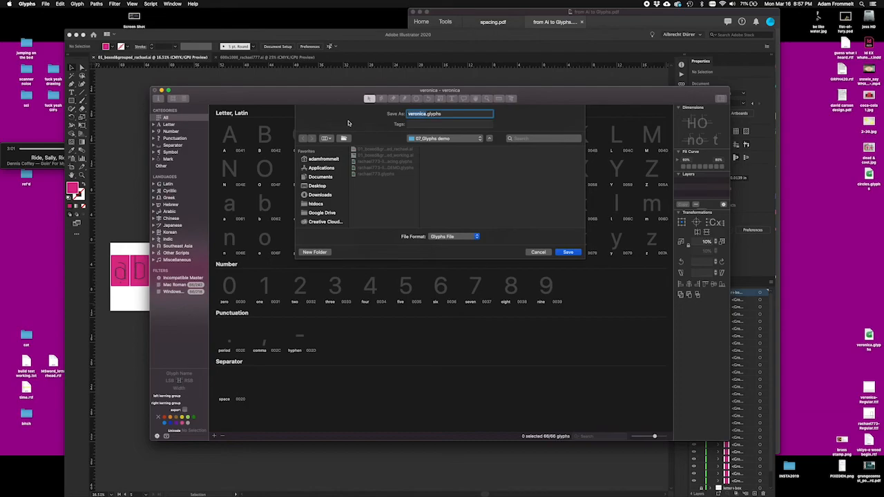
{"action": "left_click", "coordinate": [322, 186]}
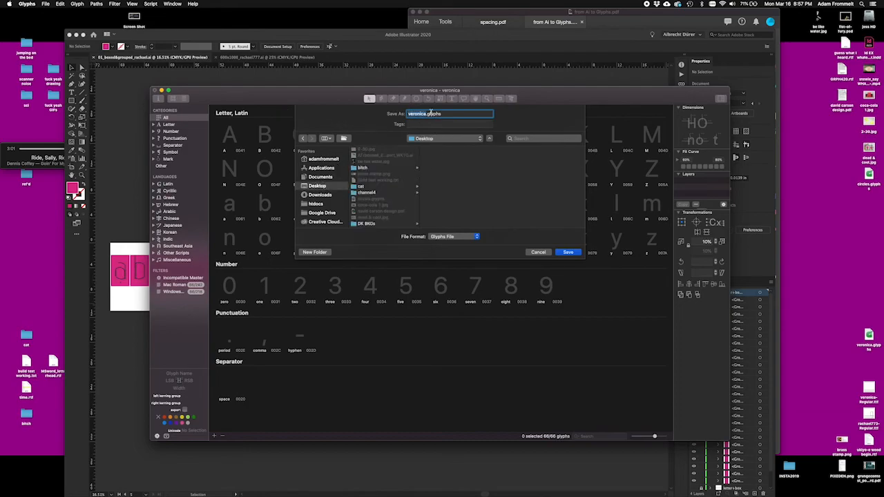
{"action": "left_click", "coordinate": [567, 253]}
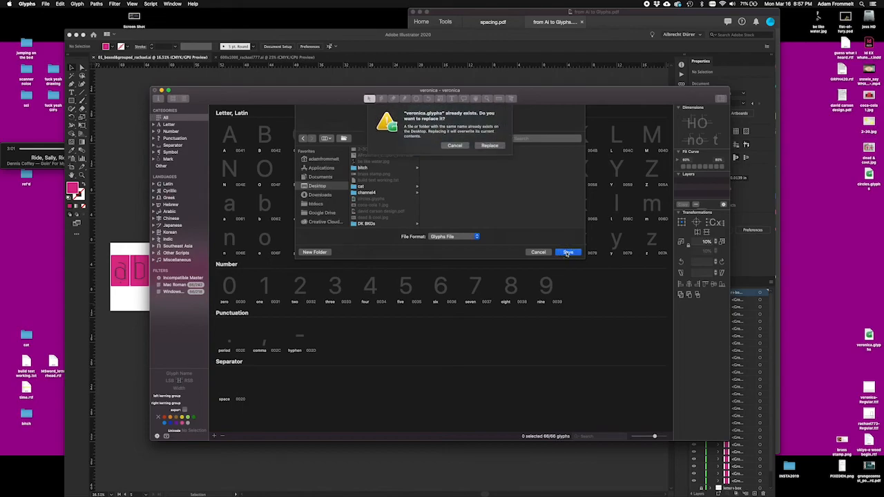
{"action": "left_click", "coordinate": [490, 146]}
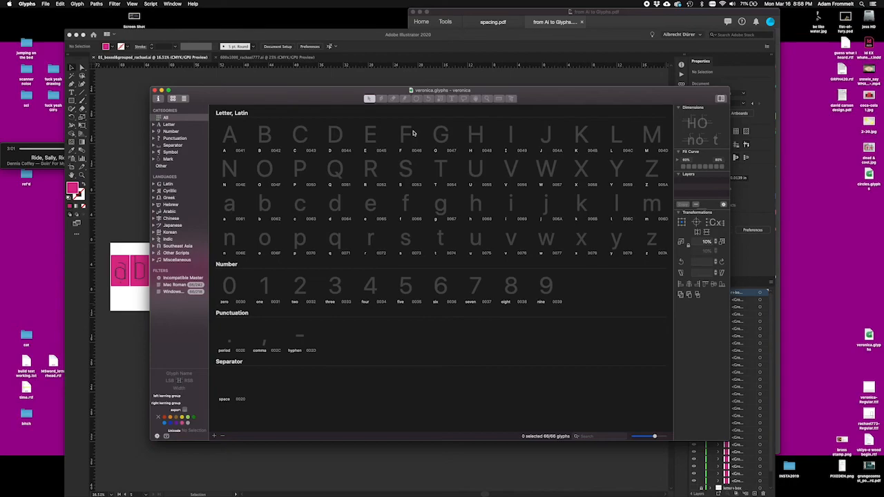
Step: Switch to Illustrator and examine the grouped, boxed letters c, e and g, looking closely at the g
{"action": "left_click", "coordinate": [369, 85]}
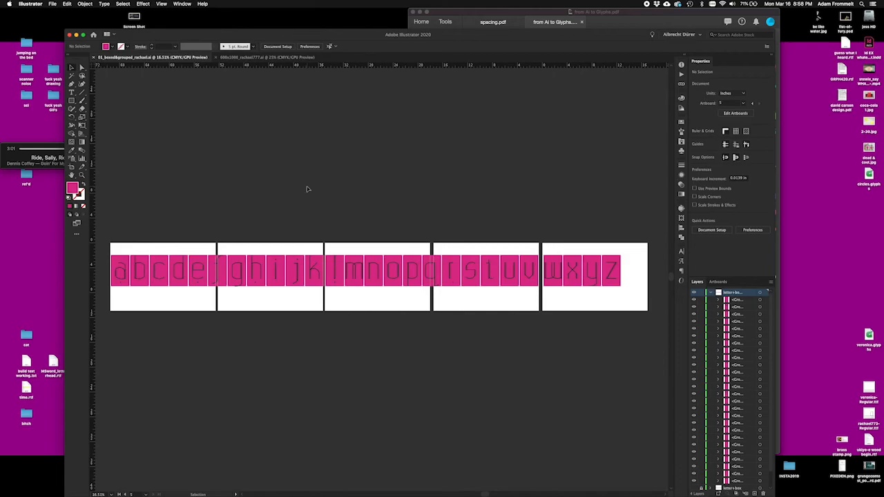
{"action": "left_click", "coordinate": [162, 260]}
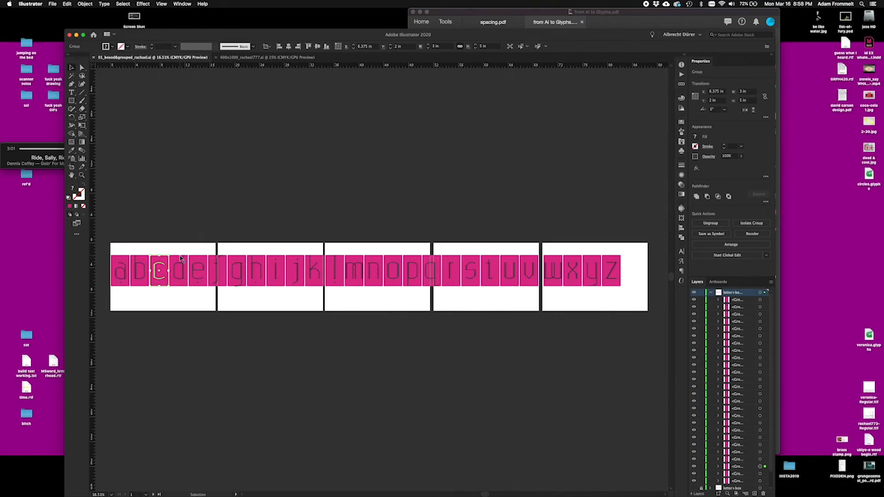
{"action": "left_click", "coordinate": [197, 261]}
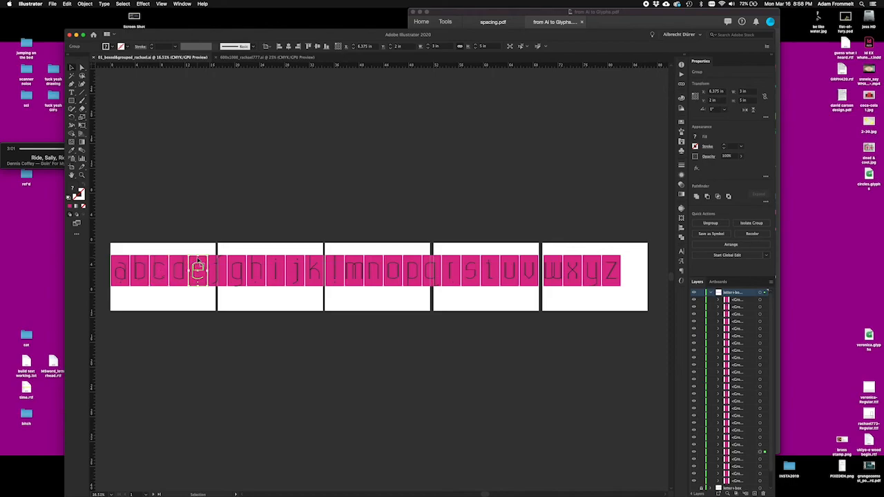
{"action": "left_click", "coordinate": [240, 260]}
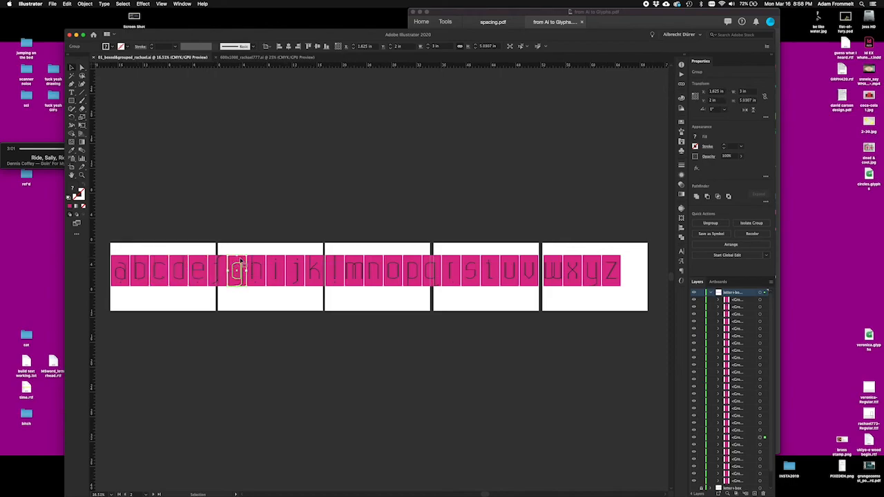
{"action": "key", "text": "super+equal"}
{"action": "key", "text": "super+equal"}
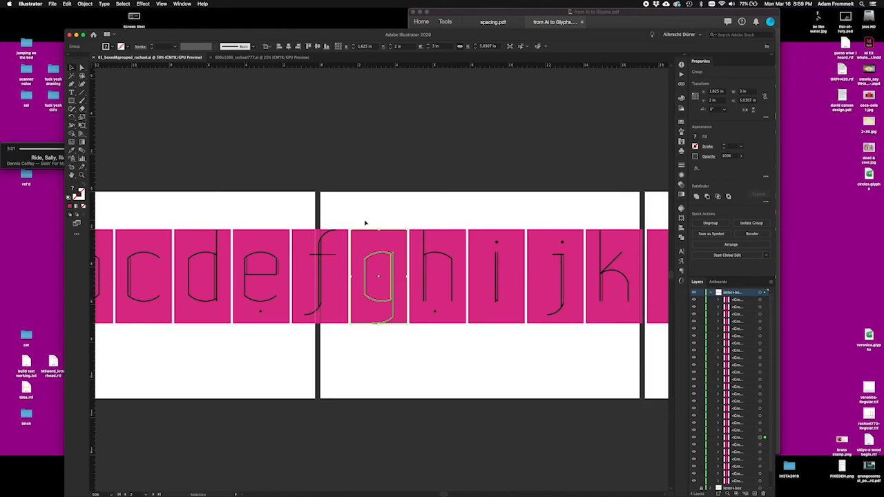
Step: Delete the pink background box behind the g and remove the stroke from the bounding box beneath it
{"action": "key", "text": "a"}
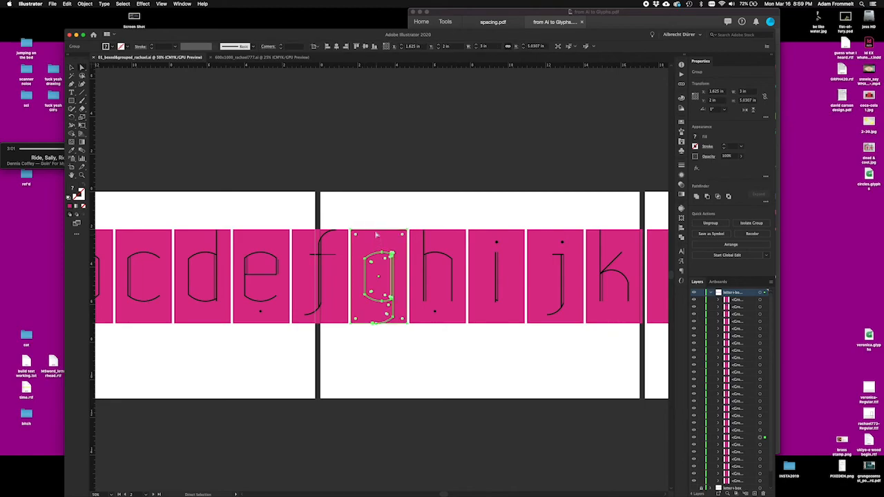
{"action": "left_click", "coordinate": [378, 236]}
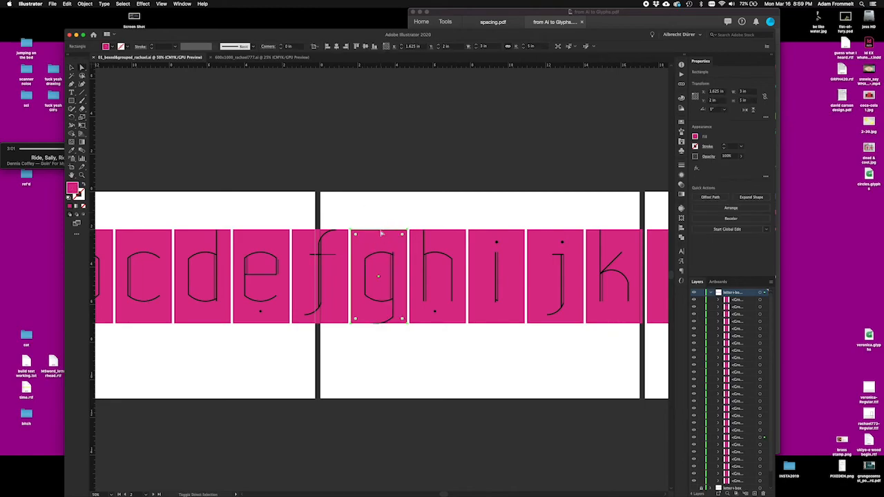
{"action": "key", "text": "Delete"}
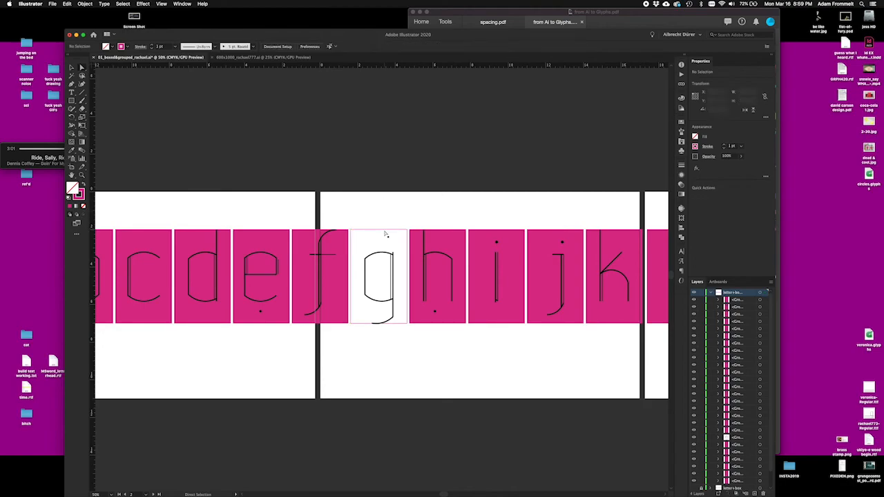
{"action": "left_click", "coordinate": [383, 232]}
{"action": "key", "text": "x"}
{"action": "key", "text": "slash"}
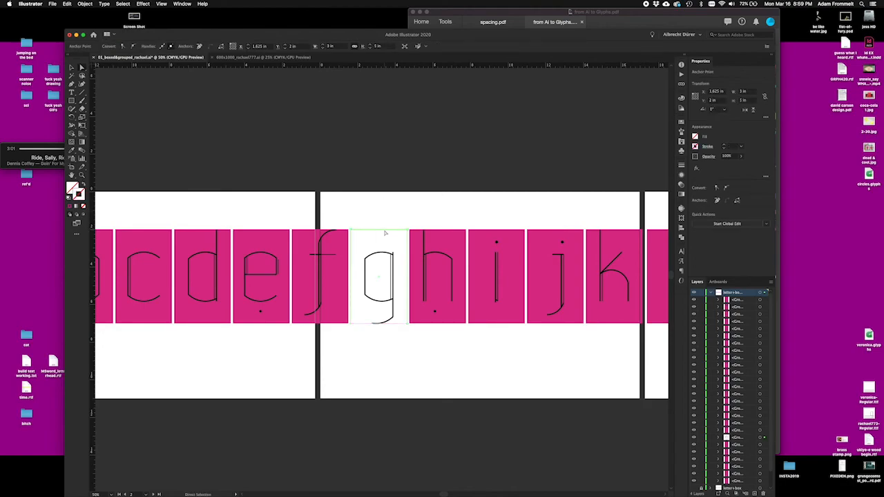
{"action": "left_click", "coordinate": [385, 212]}
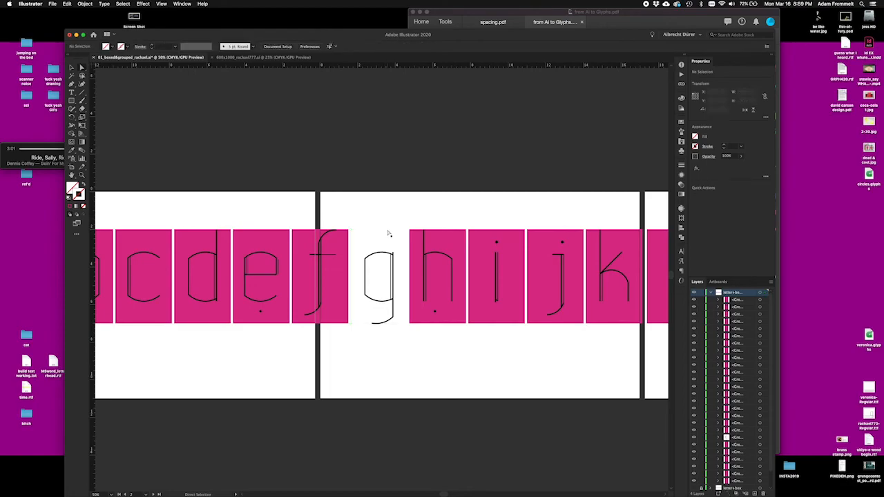
{"action": "left_click", "coordinate": [392, 241]}
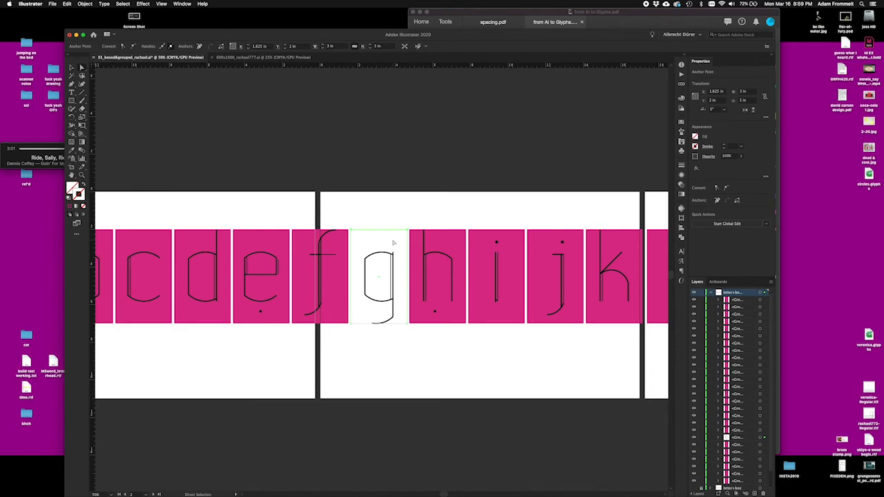
Step: Undo the deletion and stroke removal on the g's boxes and return to the Selection tool
{"action": "key", "text": "super+z"}
{"action": "key", "text": "super+z"}
{"action": "key", "text": "super+z"}
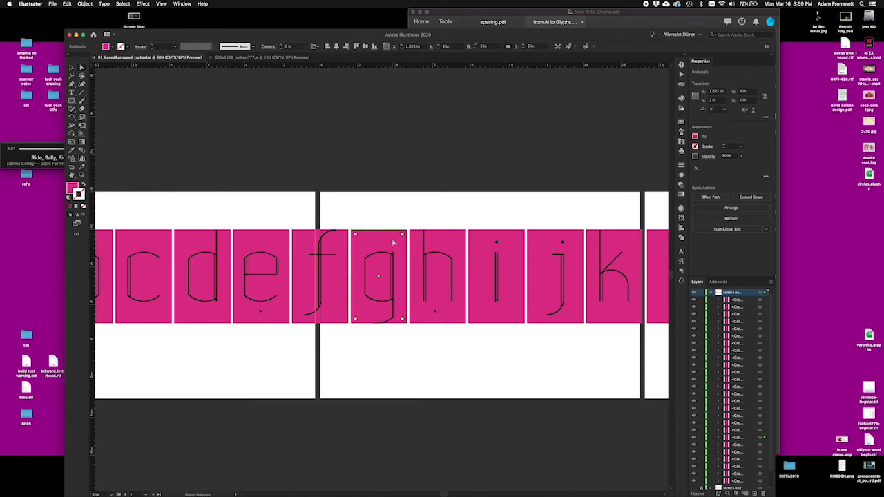
{"action": "left_click", "coordinate": [394, 216]}
{"action": "key", "text": "c"}
{"action": "key", "text": "v"}
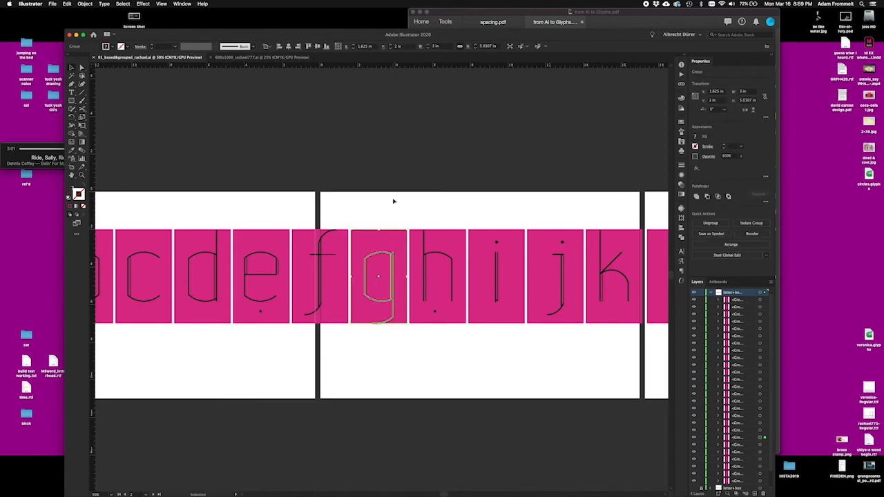
Step: Select all the boxed letter groups and align them to the second artboard's left and top edges
{"action": "key", "text": "alt+super+0"}
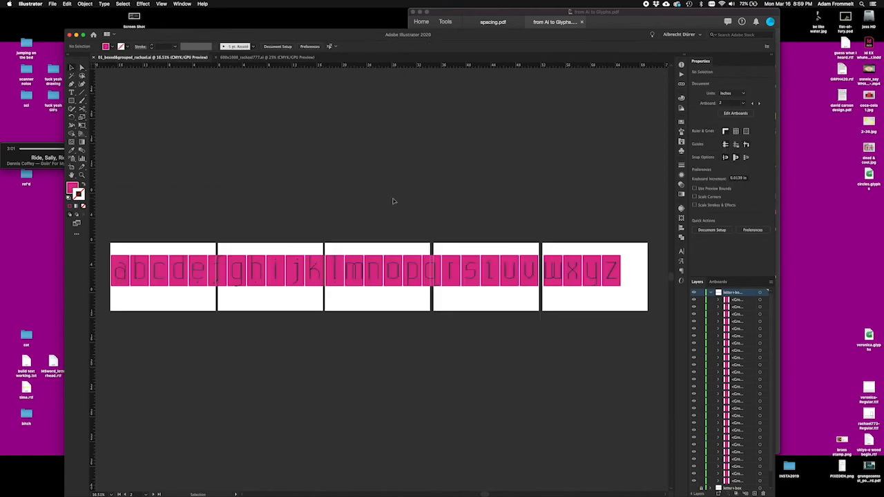
{"action": "key", "text": "a"}
{"action": "key", "text": "super+a"}
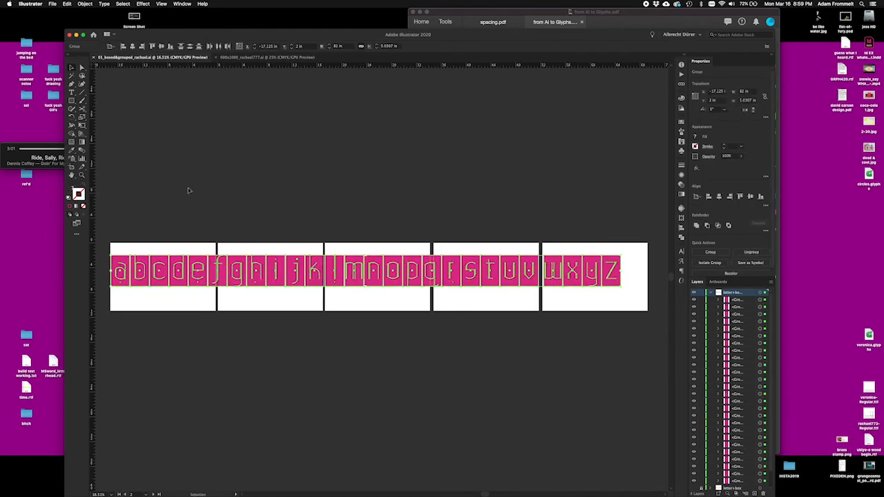
{"action": "left_click", "coordinate": [115, 49]}
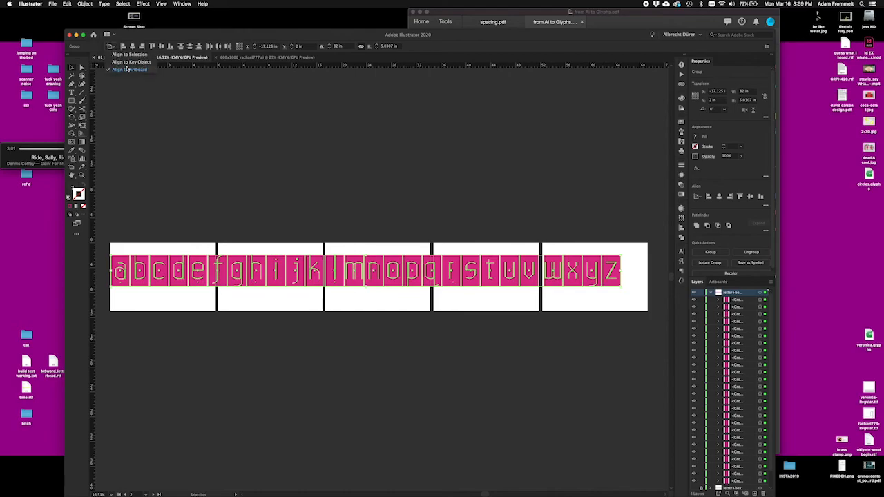
{"action": "left_click", "coordinate": [128, 69]}
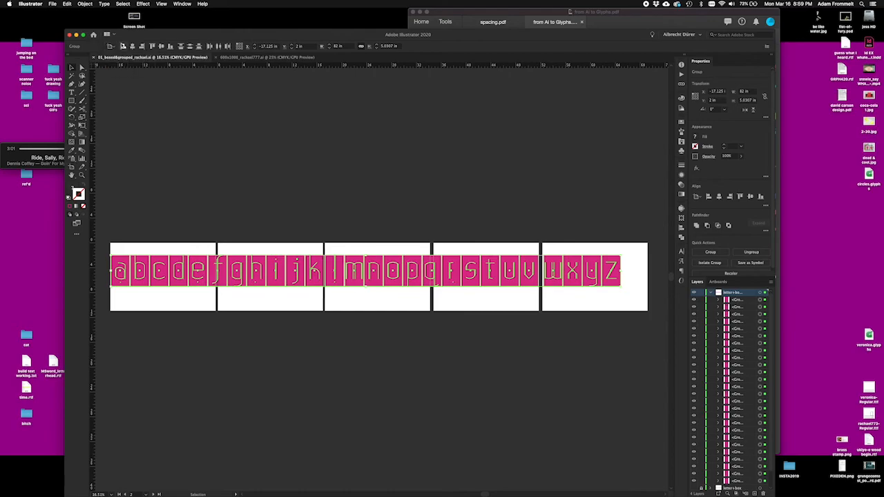
{"action": "left_click", "coordinate": [123, 46]}
{"action": "left_click", "coordinate": [152, 46]}
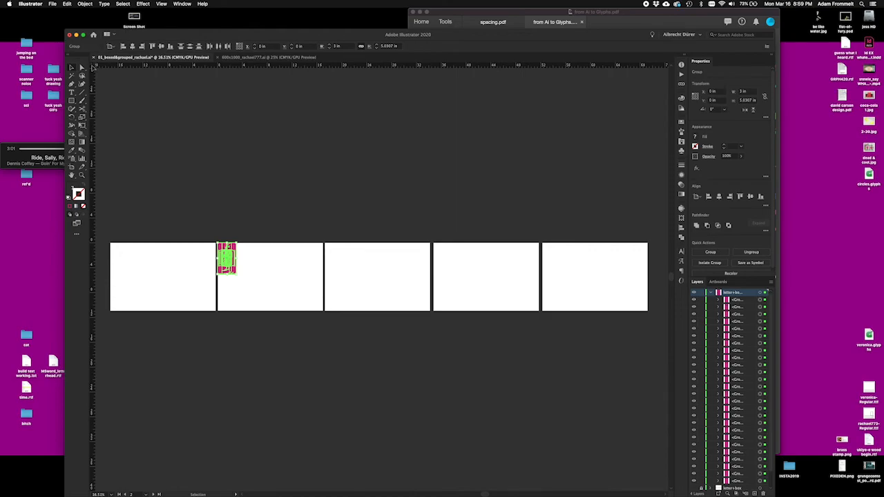
Step: Place the ruler origin at the second artboard's upper-left corner and change the document units to points
{"action": "left_click_drag", "start_coordinate": [92, 67], "coordinate": [218, 243]}
{"action": "left_click", "coordinate": [631, 123]}
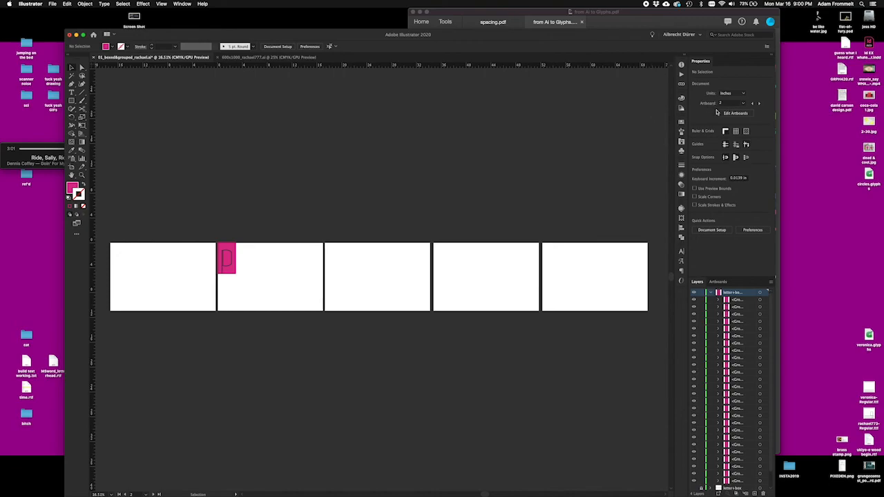
{"action": "left_click", "coordinate": [742, 95]}
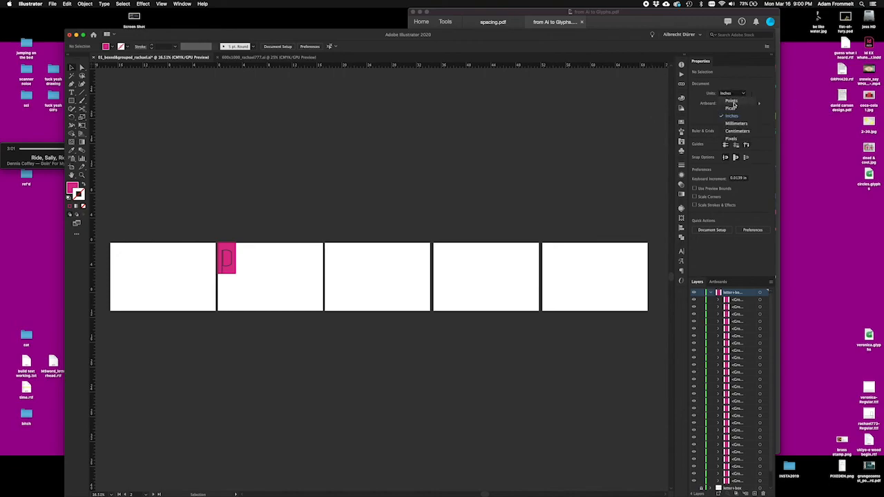
{"action": "left_click", "coordinate": [732, 101]}
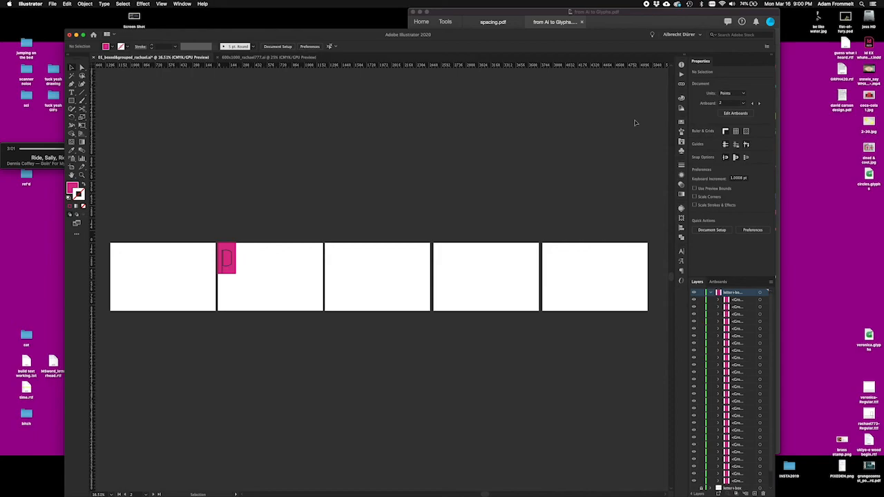
Step: Select all the boxed letter groups and scale them with linked proportions to 600 pt wide, finishing with a height of 1000 pt
{"action": "key", "text": "super+a"}
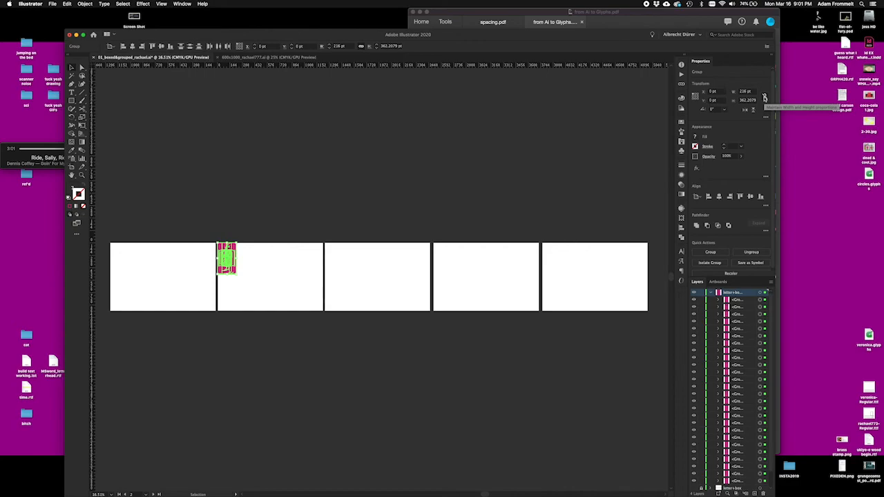
{"action": "left_click", "coordinate": [765, 97]}
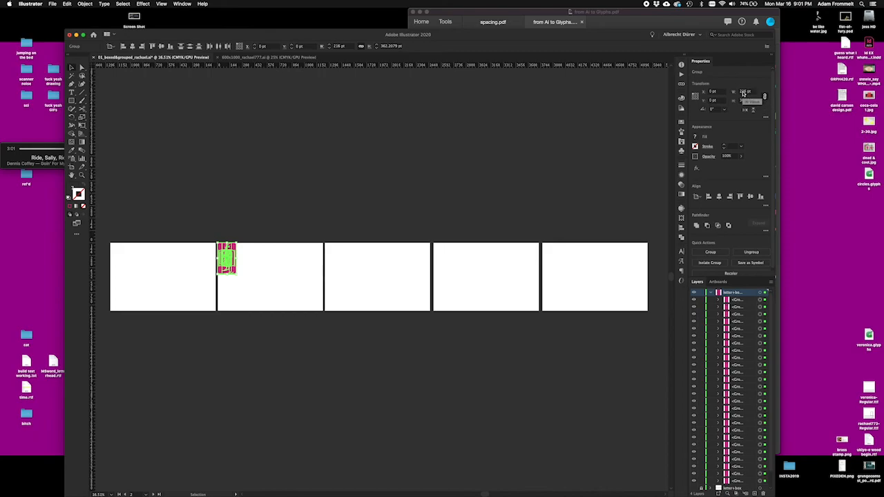
{"action": "left_click", "coordinate": [743, 93]}
{"action": "type", "text": "600 pt"}
{"action": "left_click", "coordinate": [748, 101]}
{"action": "double_click", "coordinate": [747, 101]}
{"action": "type", "text": "12"}
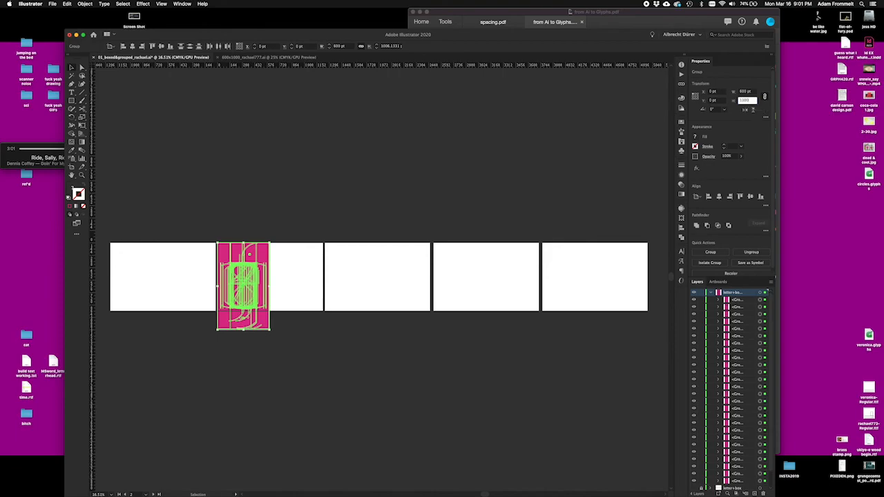
{"action": "key", "text": "Return"}
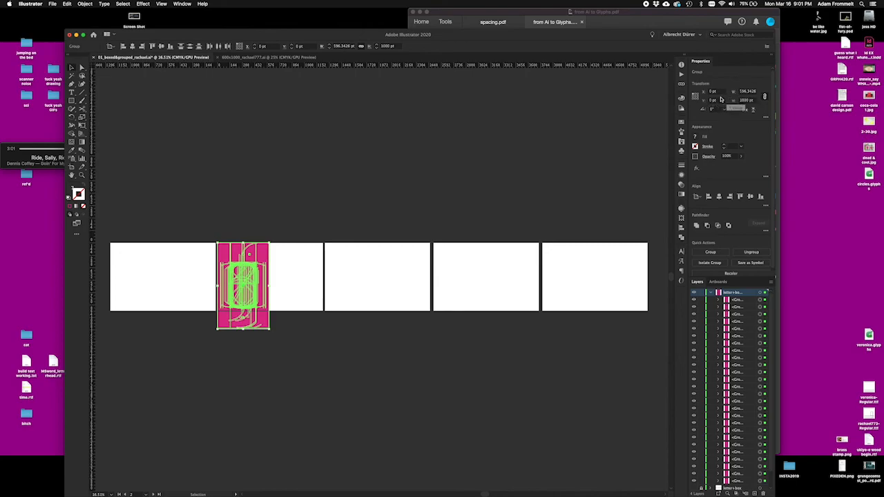
Step: Set the Y position of the selected letter groups to -800 pt and deselect them
{"action": "left_click", "coordinate": [713, 103]}
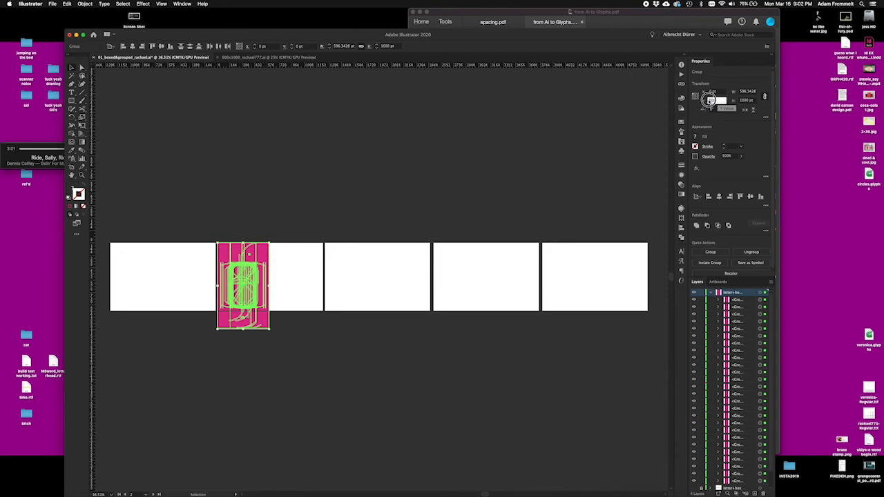
{"action": "type", "text": "-600"}
{"action": "key", "text": "Return"}
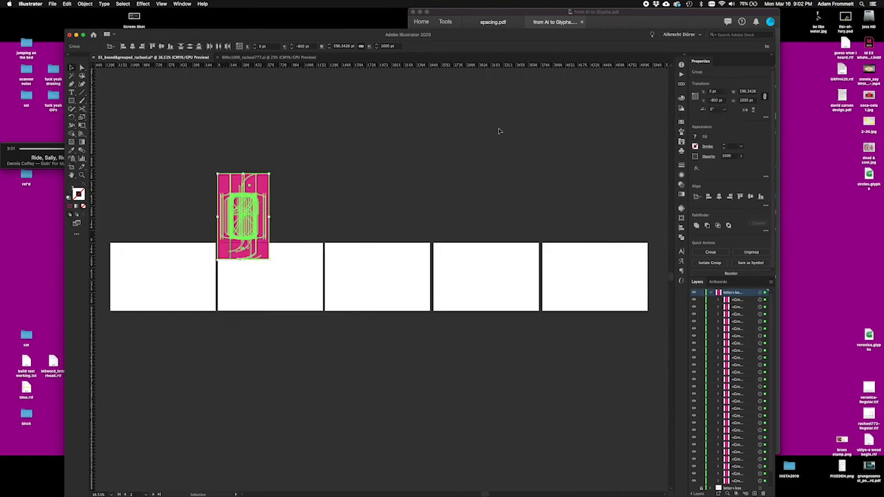
{"action": "key", "text": "super+equal"}
{"action": "key", "text": "super+equal"}
{"action": "key", "text": "super+equal"}
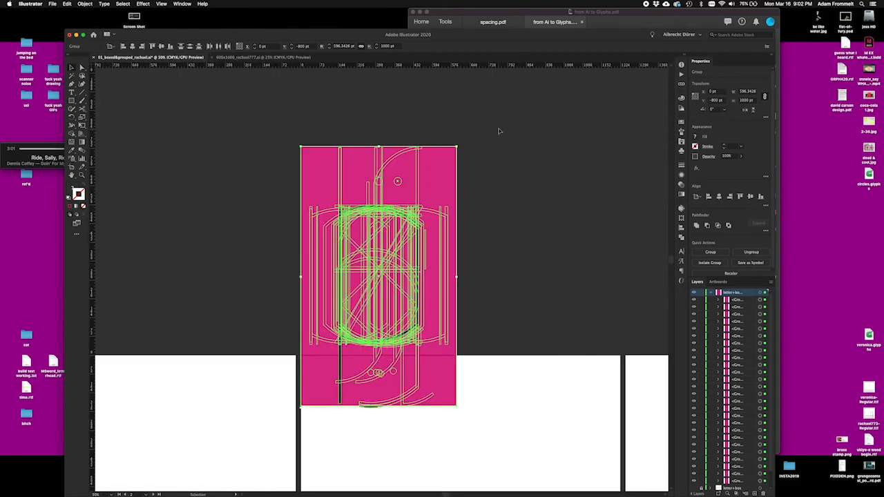
{"action": "left_click", "coordinate": [495, 130]}
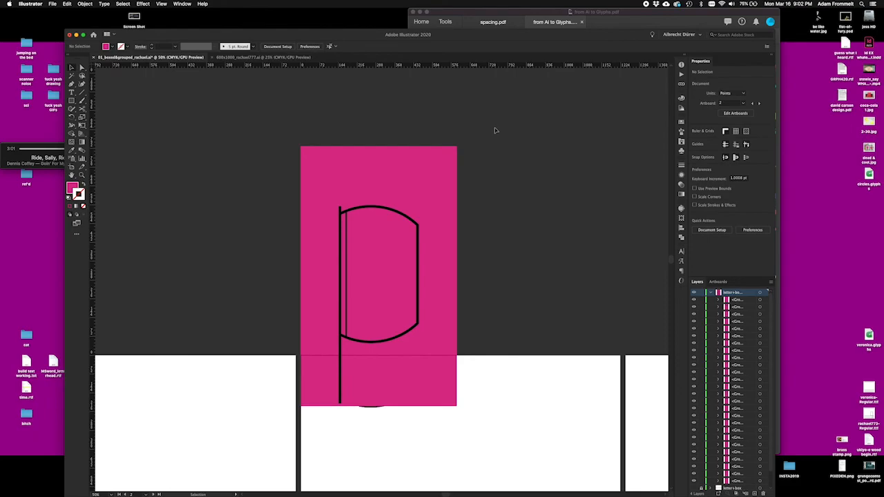
Step: Try removing the pink fill from the stacked background boxes to inspect the overlapping letters, and restore the fill
{"action": "left_click", "coordinate": [403, 217]}
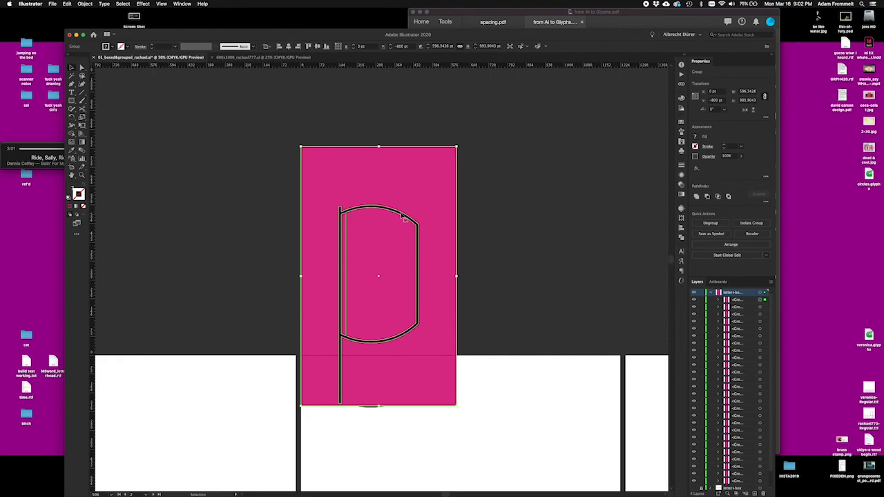
{"action": "left_click", "coordinate": [461, 123]}
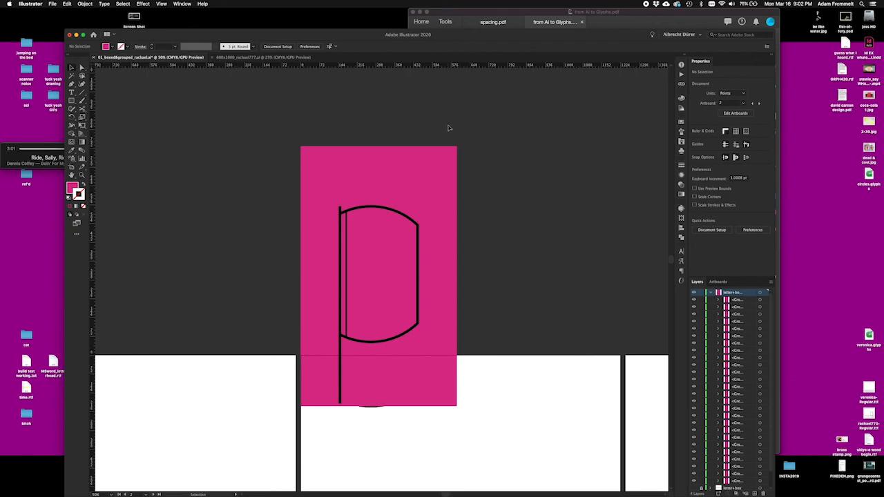
{"action": "key", "text": "a"}
{"action": "left_click_drag", "start_coordinate": [447, 138], "coordinate": [470, 160]}
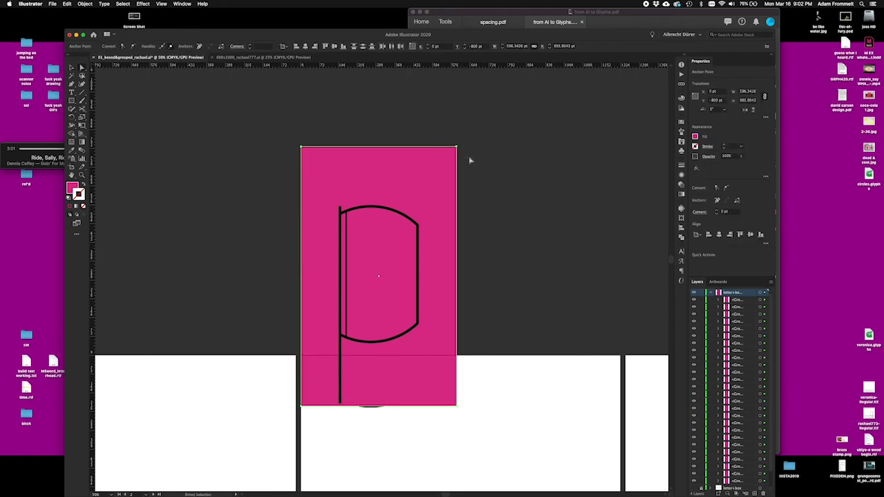
{"action": "key", "text": "slash"}
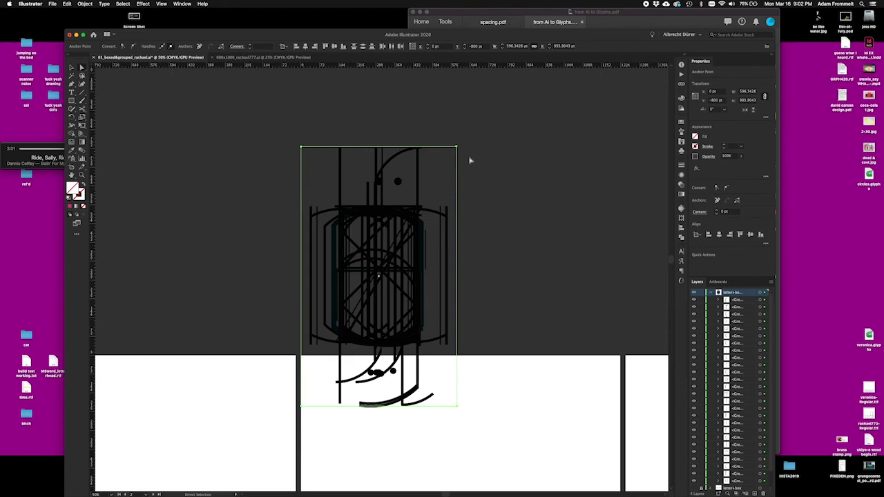
{"action": "left_click", "coordinate": [493, 191]}
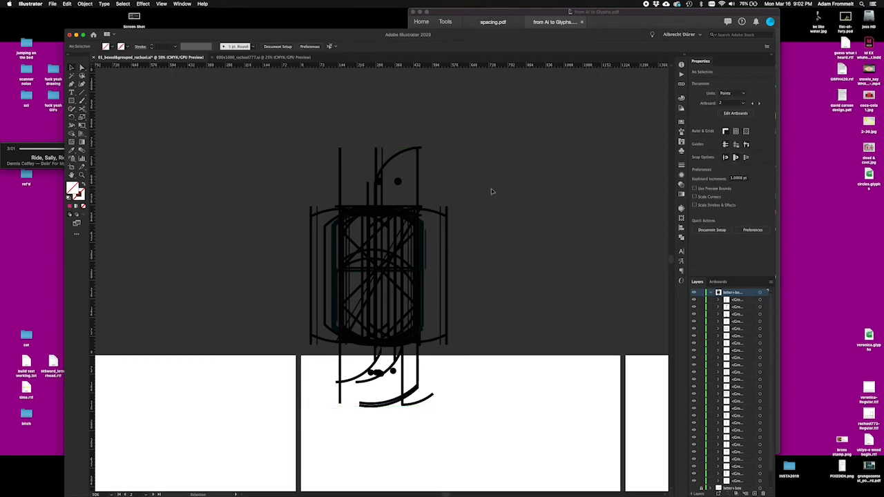
{"action": "left_click", "coordinate": [379, 182]}
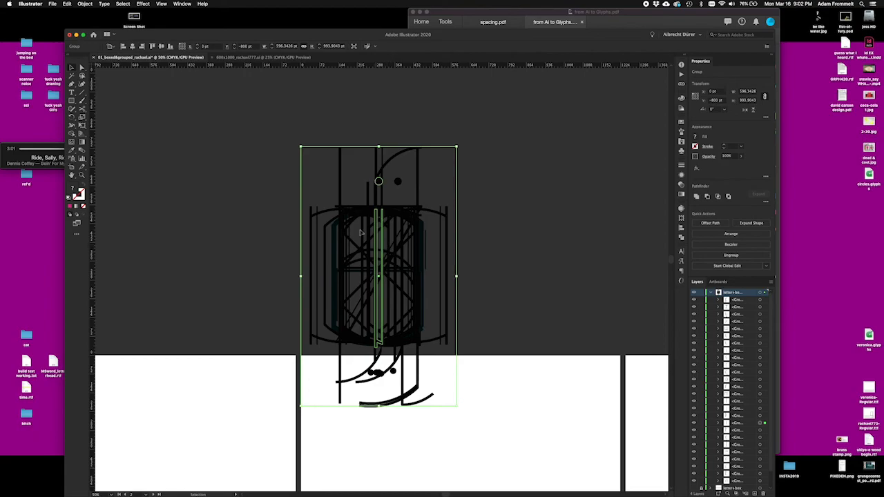
{"action": "left_click", "coordinate": [280, 214]}
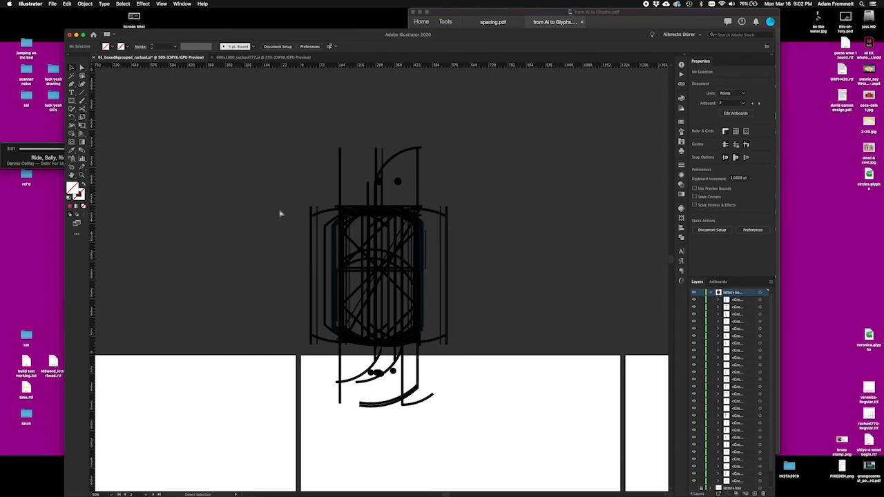
{"action": "key", "text": "alt+super+3"}
{"action": "left_click", "coordinate": [280, 214]}
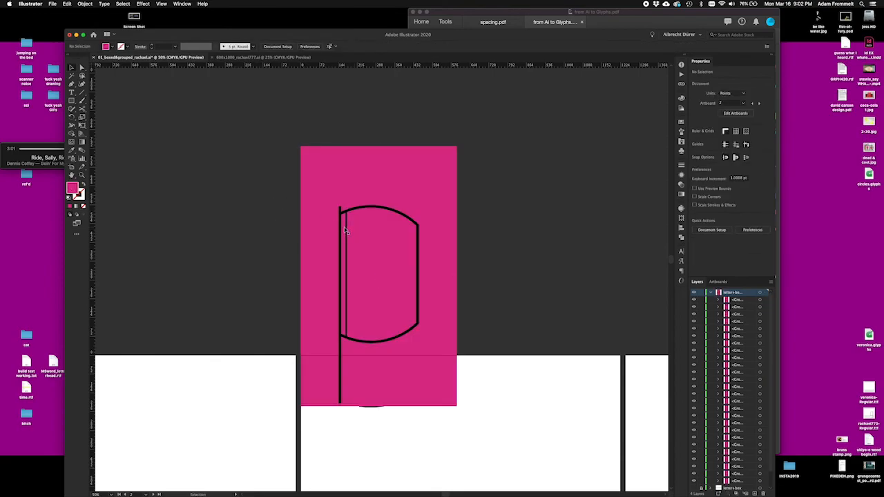
Step: Cut the boxed p group from the top of the stack and switch to the veronica.glyphs window in Glyphs
{"action": "left_click", "coordinate": [346, 231]}
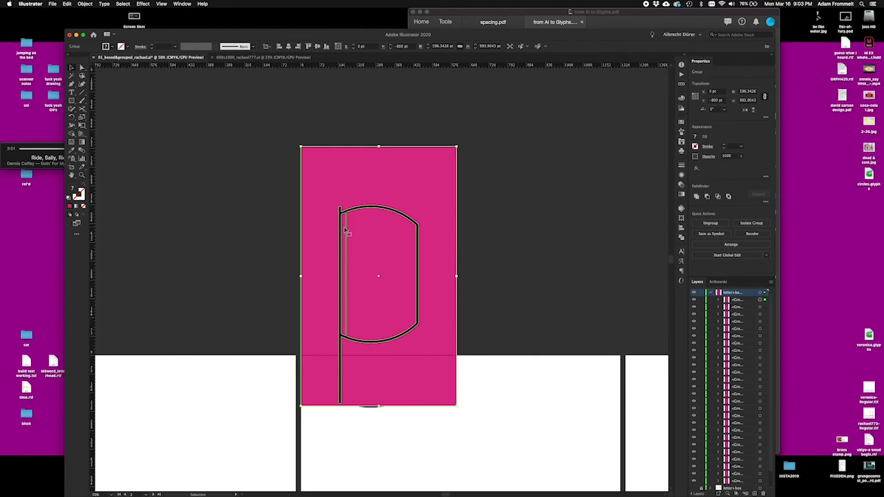
{"action": "key", "text": "super+x"}
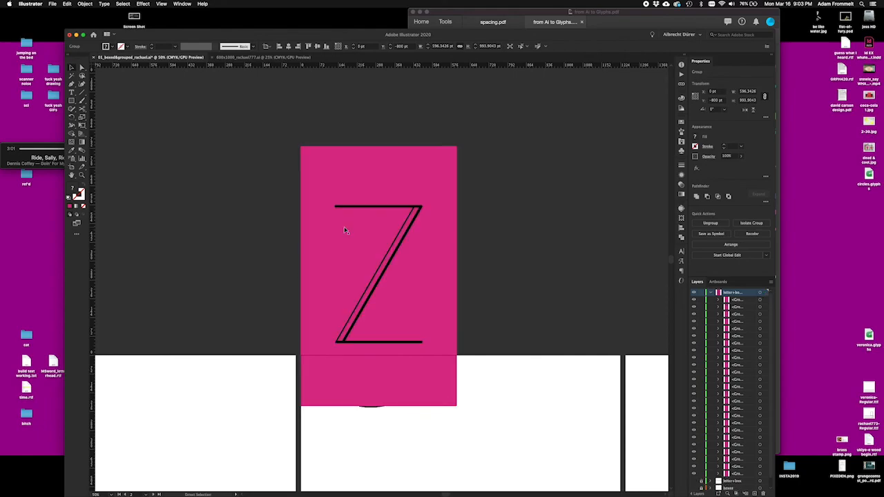
{"action": "key", "text": "ctrl+Up"}
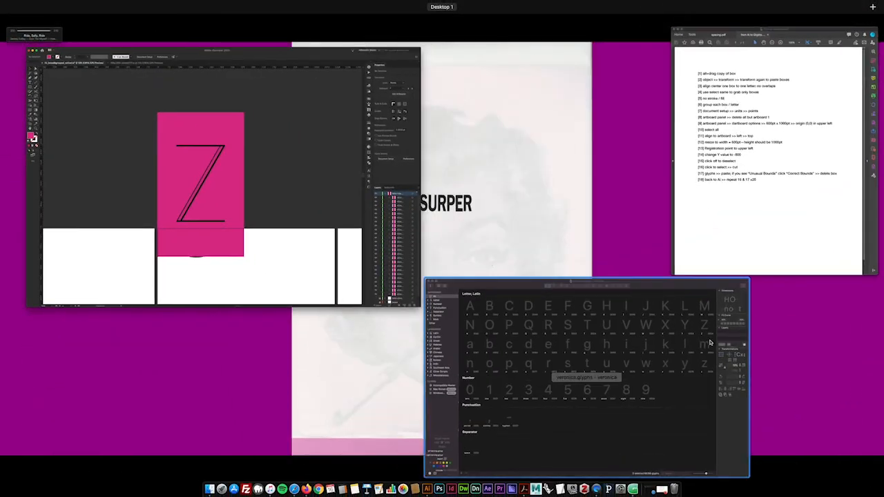
{"action": "left_click", "coordinate": [636, 362]}
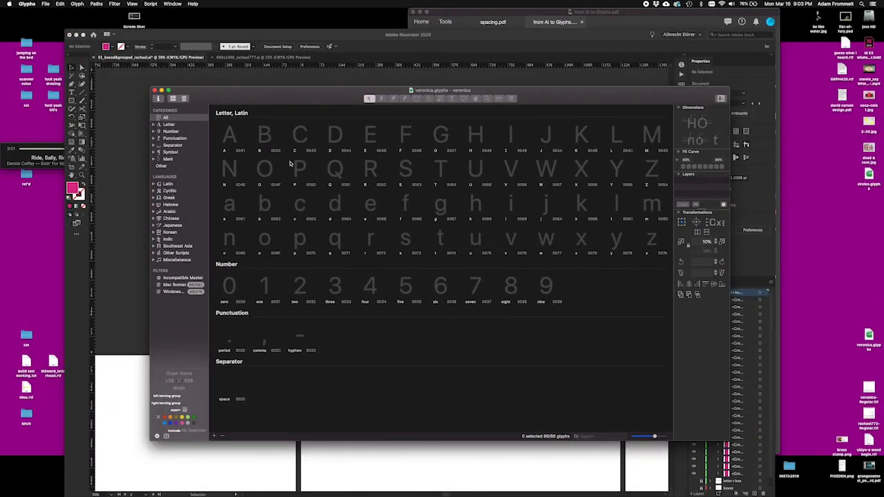
Step: Limit the glyph overview to Latin lowercase letters and open the p glyph for editing
{"action": "left_click", "coordinate": [154, 125]}
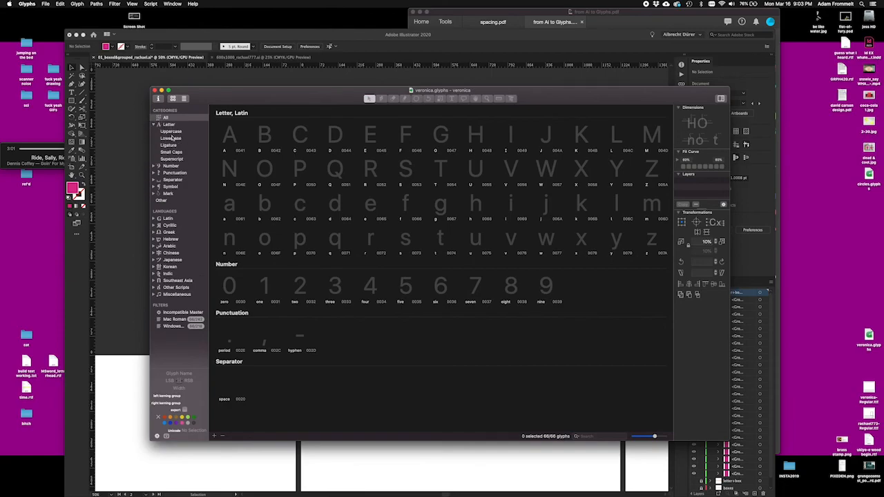
{"action": "left_click", "coordinate": [173, 138]}
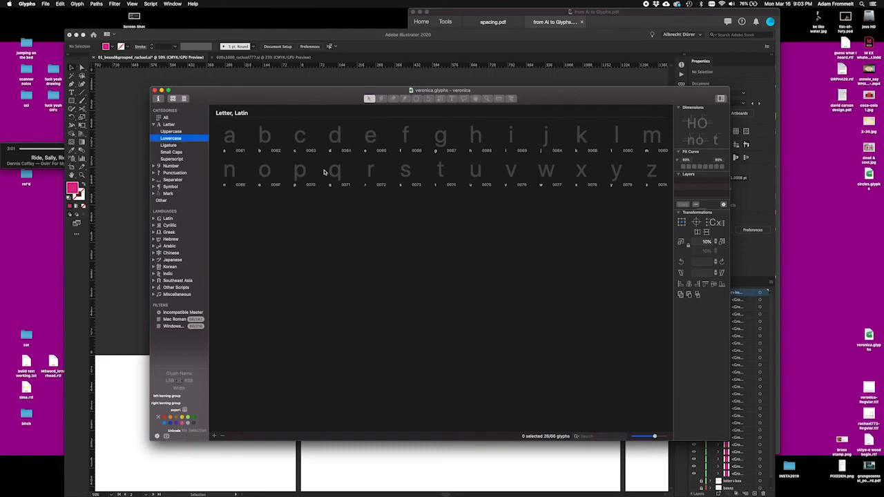
{"action": "left_click", "coordinate": [183, 131]}
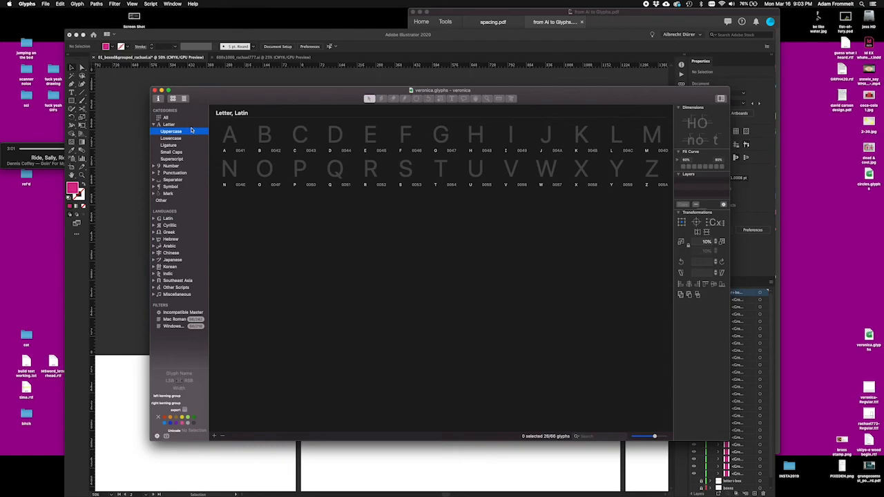
{"action": "left_click", "coordinate": [167, 118]}
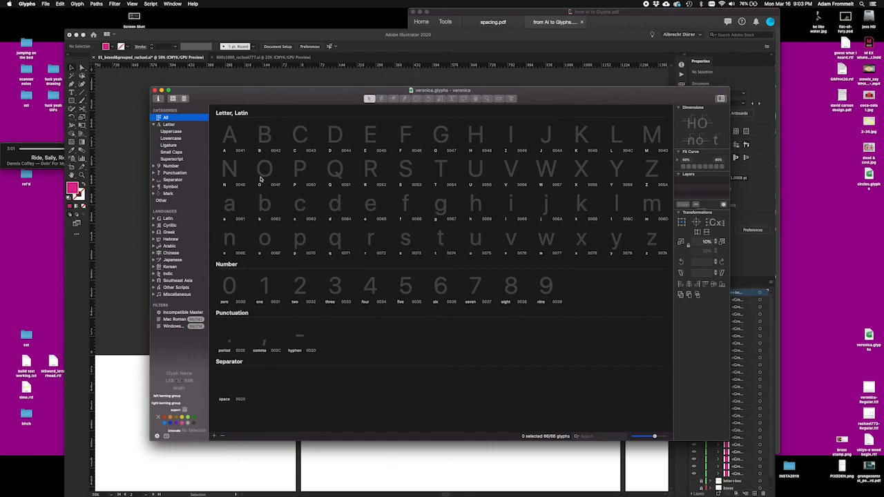
{"action": "left_click", "coordinate": [173, 139]}
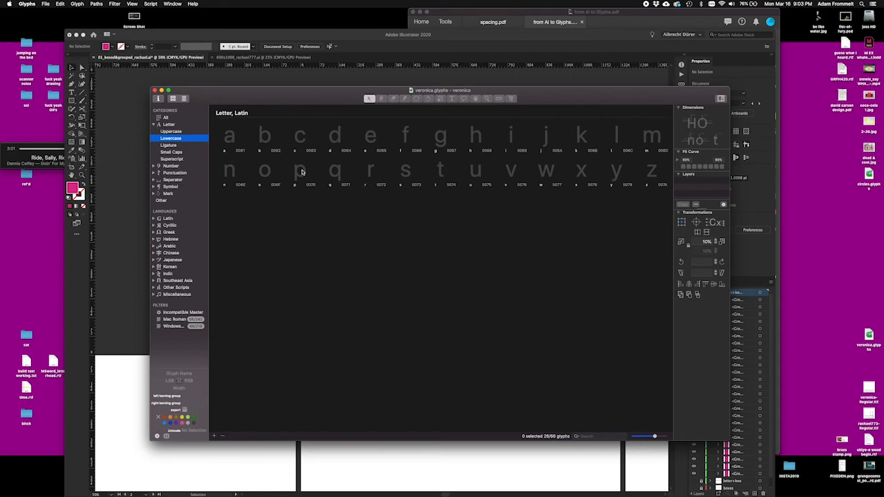
{"action": "left_click", "coordinate": [302, 172]}
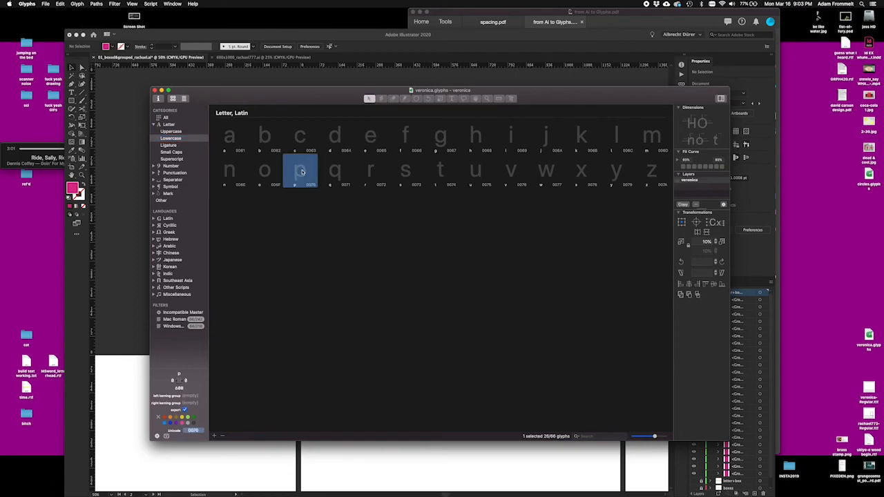
{"action": "double_click", "coordinate": [302, 172]}
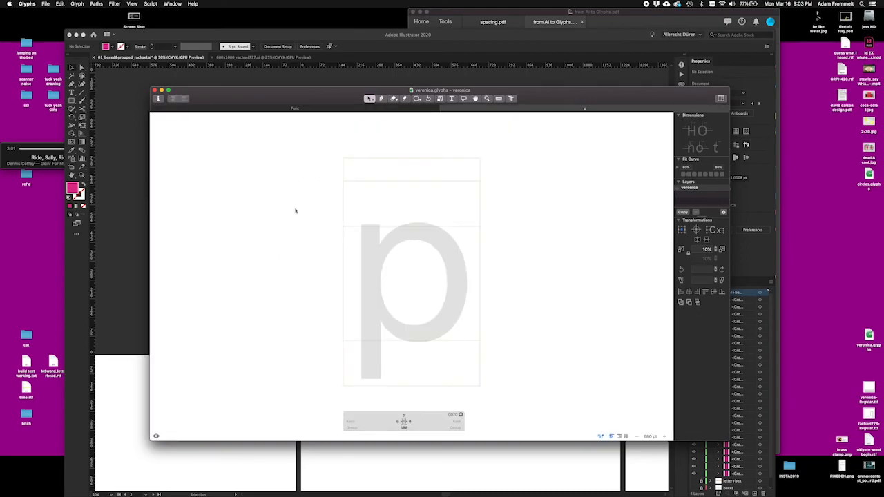
Step: Paste the cut p artwork into the open glyph and choose Correct Bounds for its placement
{"action": "key", "text": "super+plus"}
{"action": "key", "text": "super+minus"}
{"action": "key", "text": "super+minus"}
{"action": "key", "text": "super+plus"}
{"action": "key", "text": "super+v"}
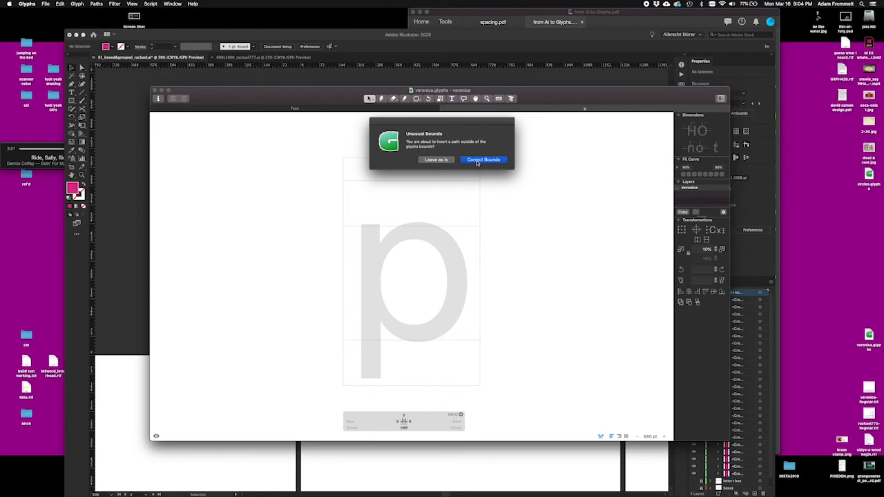
{"action": "left_click", "coordinate": [482, 160]}
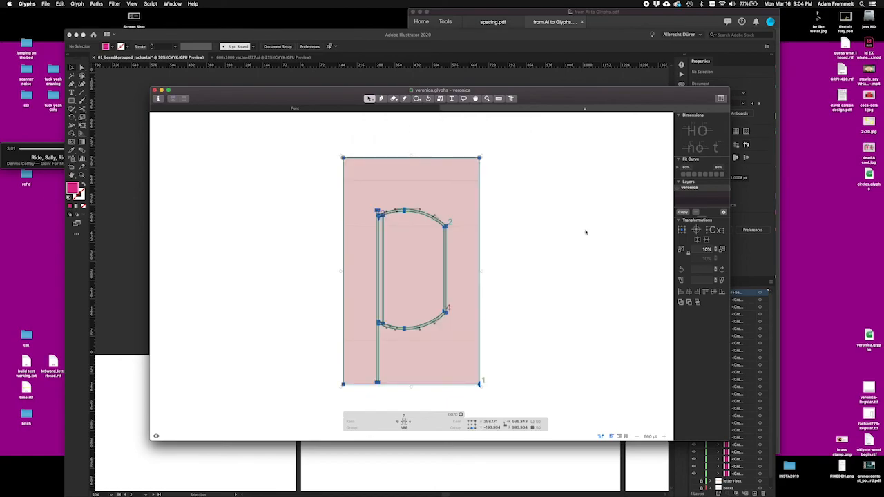
Step: Select only the background box around the pasted p and delete it from the glyph
{"action": "left_click", "coordinate": [516, 179]}
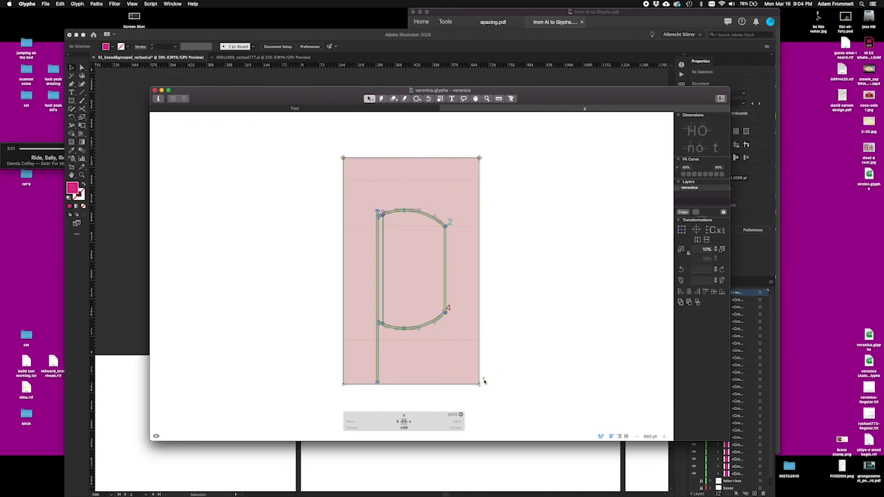
{"action": "left_click", "coordinate": [484, 381]}
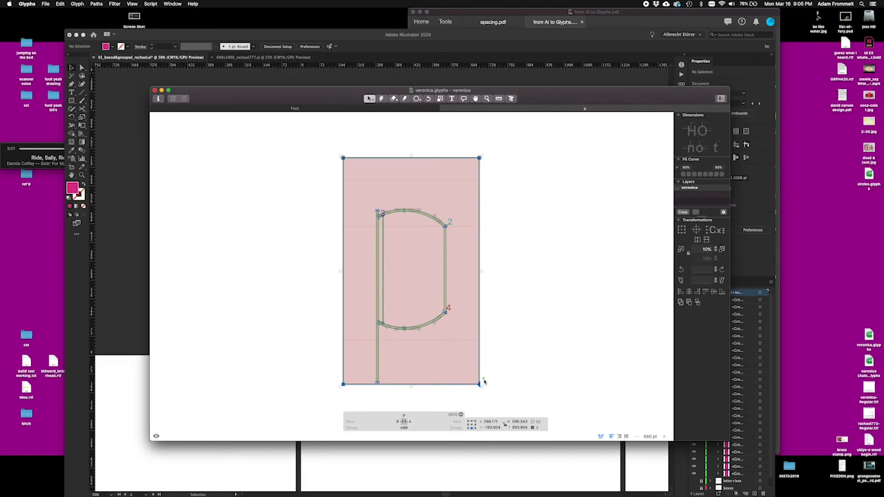
{"action": "key", "text": "Delete"}
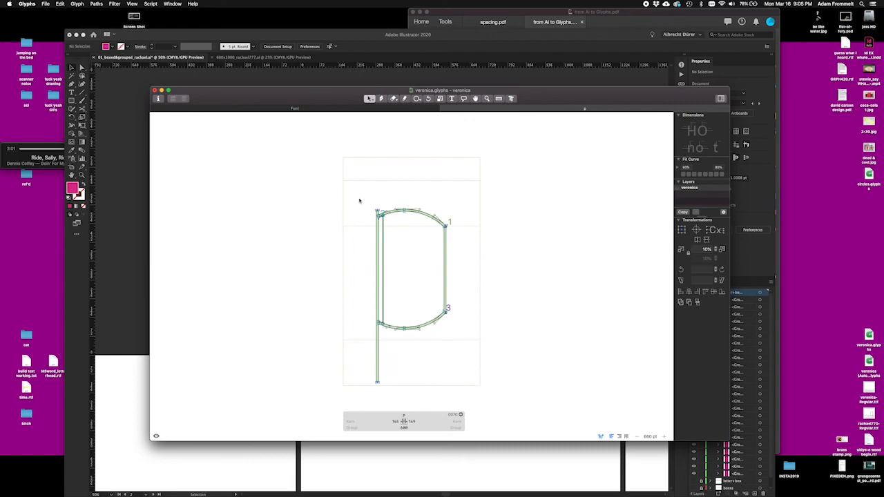
Step: Select the whole p outline and move it down until the foot of its stem sits on the descender line at -200
{"action": "left_click_drag", "start_coordinate": [359, 200], "coordinate": [479, 397]}
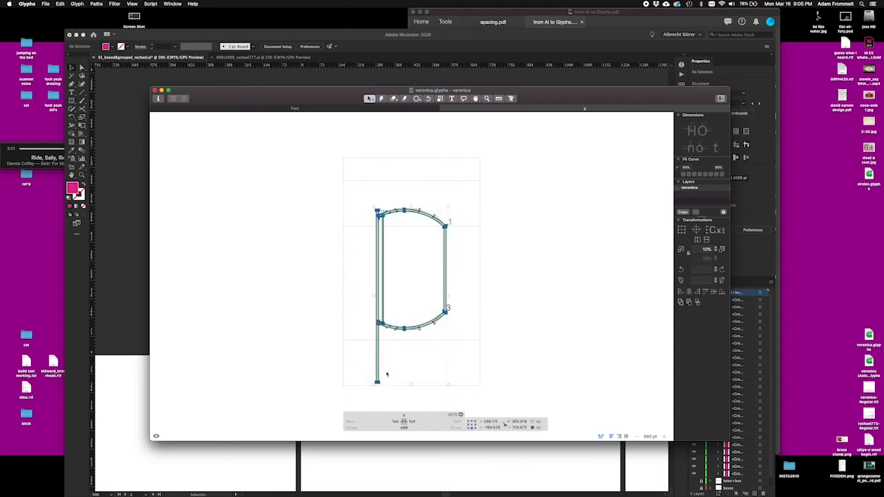
{"action": "left_click", "coordinate": [327, 354]}
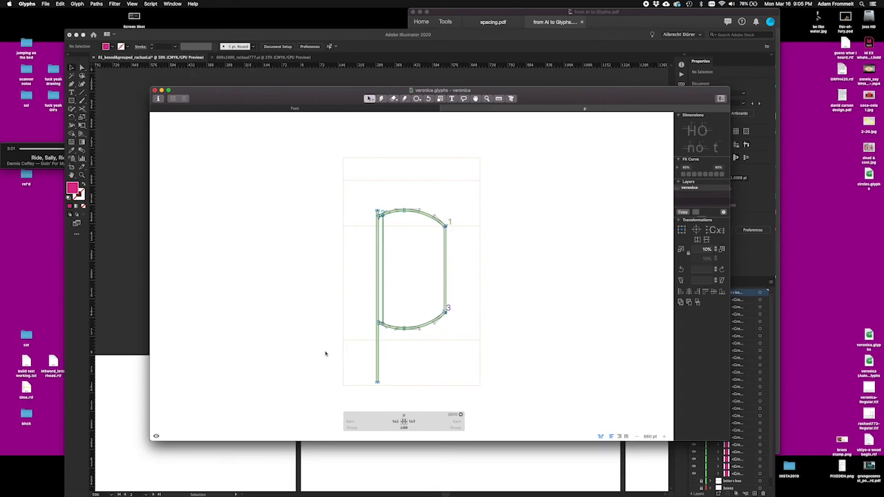
{"action": "key", "text": "super+a"}
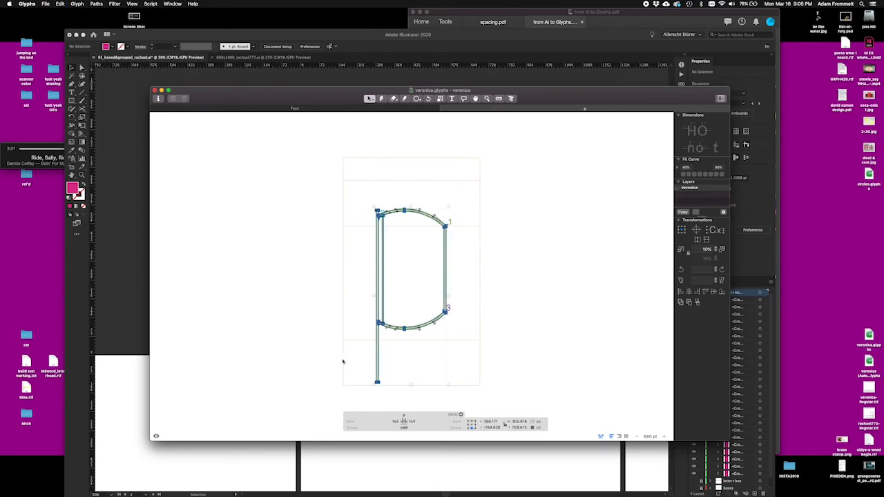
{"action": "key", "text": "super+plus"}
{"action": "key", "text": "super+plus"}
{"action": "key", "text": "super+plus"}
{"action": "scroll", "coordinate": [343, 362], "scroll_direction": "down", "scroll_amount": 4}
{"action": "scroll", "coordinate": [343, 362], "scroll_direction": "down", "scroll_amount": 5}
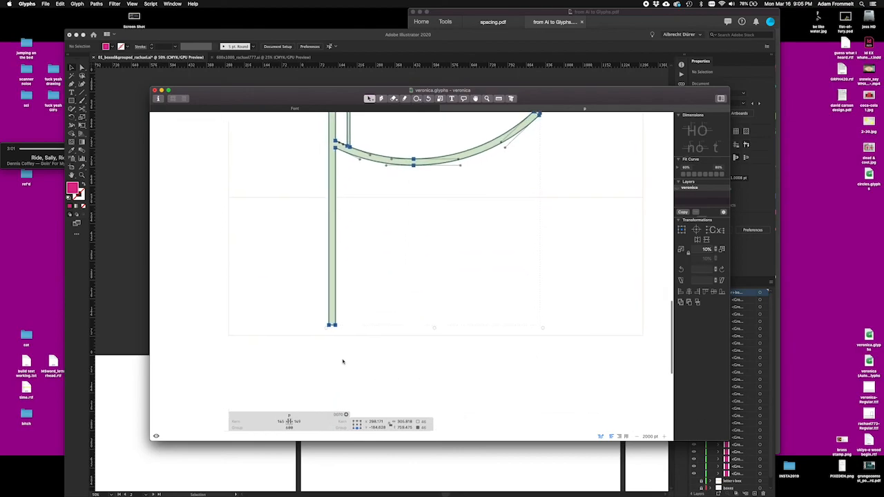
{"action": "left_click_drag", "start_coordinate": [336, 328], "coordinate": [335, 332]}
{"action": "left_click_drag", "start_coordinate": [335, 333], "coordinate": [335, 336]}
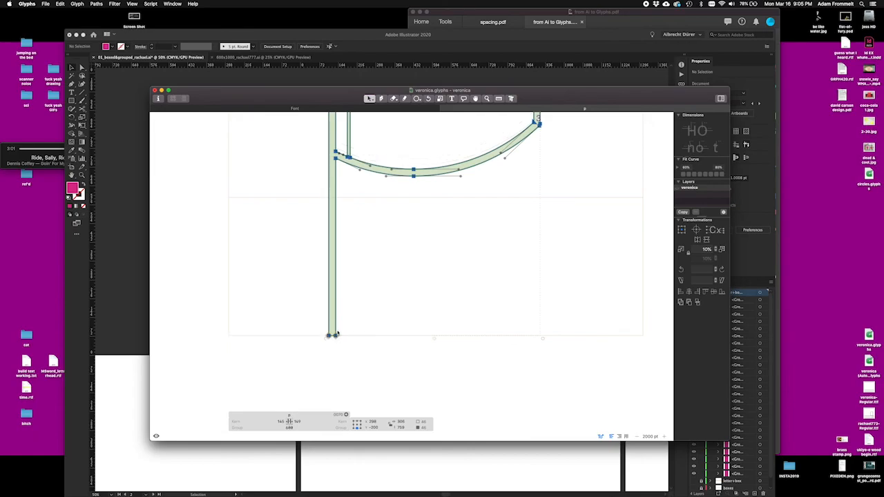
Step: Move the whole p further down until the lowest point of its bowl rests slightly past the baseline, with the stem's foot at -234
{"action": "scroll", "coordinate": [366, 254], "scroll_direction": "up", "scroll_amount": 3}
{"action": "scroll", "coordinate": [367, 254], "scroll_direction": "up", "scroll_amount": 10}
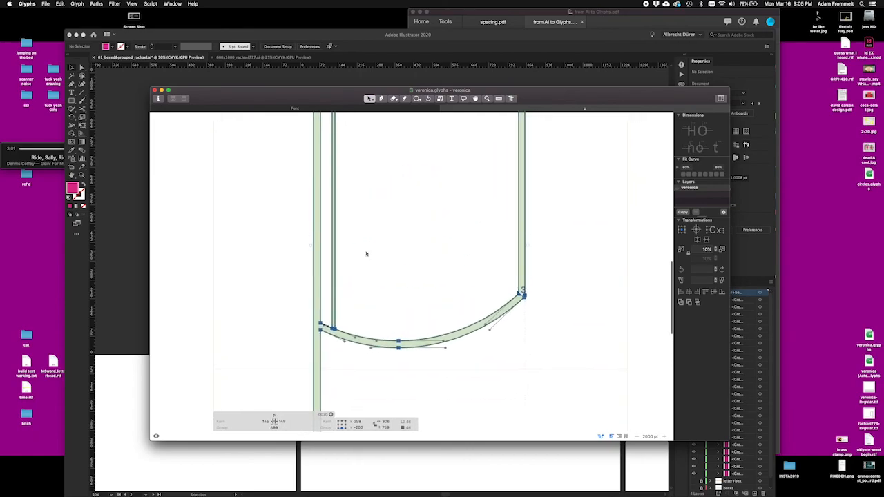
{"action": "scroll", "coordinate": [366, 254], "scroll_direction": "down", "scroll_amount": 10}
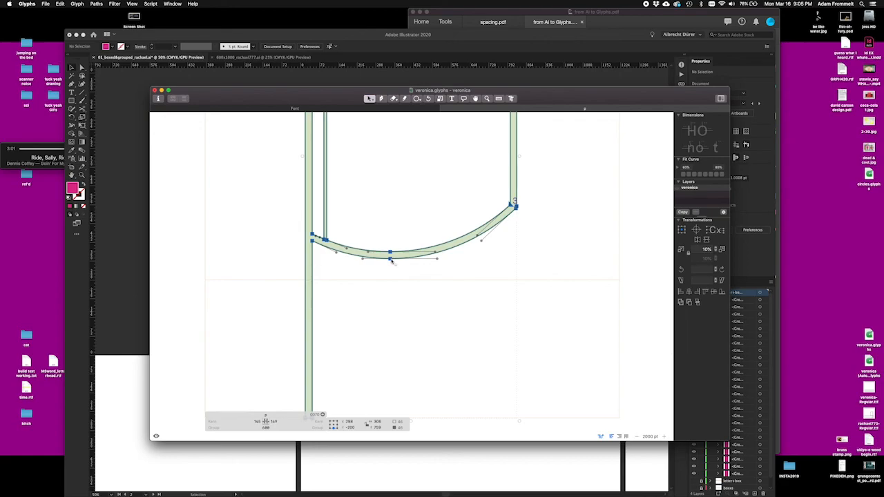
{"action": "left_click_drag", "start_coordinate": [392, 261], "coordinate": [390, 282]}
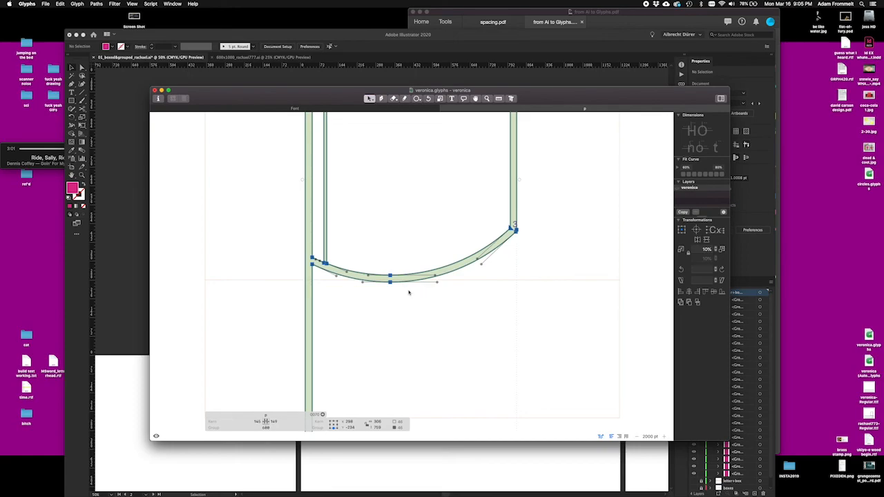
Step: Select only the two end nodes at the foot of the p's stem
{"action": "scroll", "coordinate": [408, 293], "scroll_direction": "down", "scroll_amount": 10}
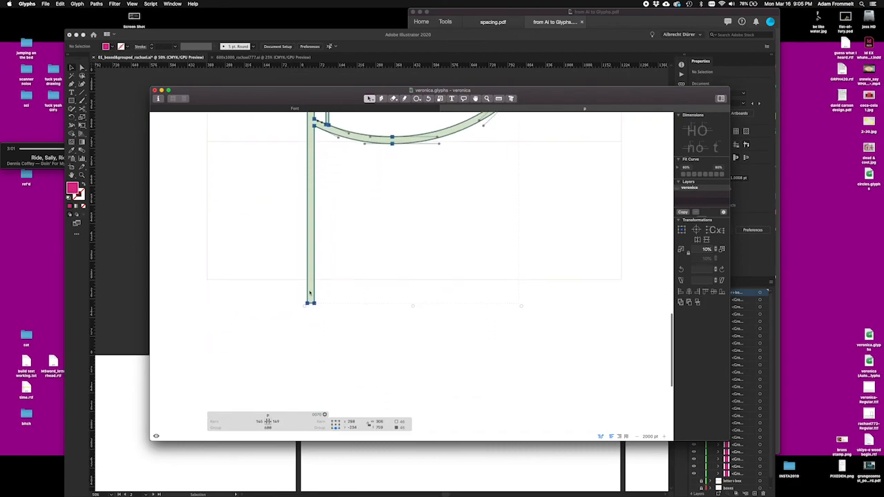
{"action": "left_click", "coordinate": [288, 294]}
{"action": "left_click_drag", "start_coordinate": [294, 298], "coordinate": [334, 307]}
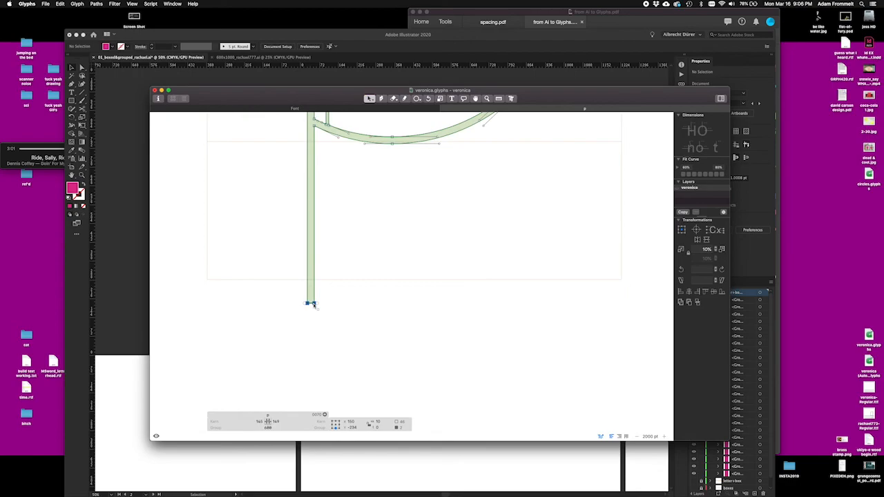
{"action": "scroll", "coordinate": [312, 304], "scroll_direction": "up", "scroll_amount": 4}
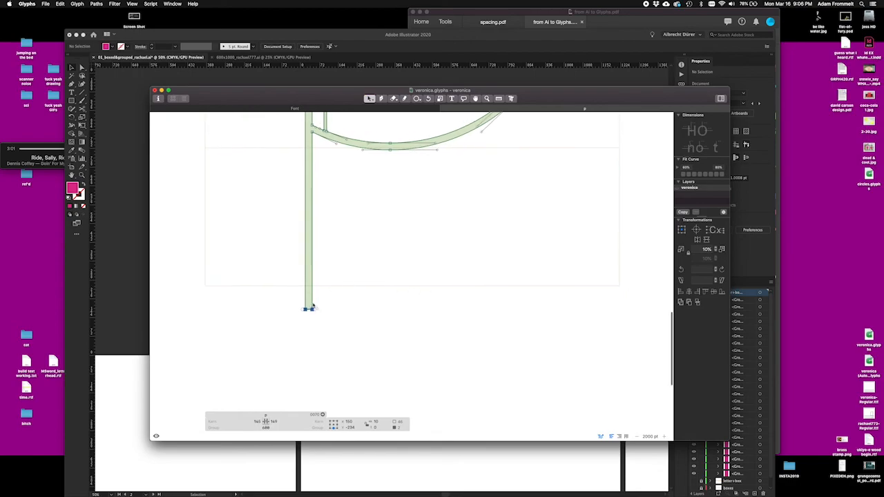
{"action": "scroll", "coordinate": [313, 305], "scroll_direction": "down", "scroll_amount": 5}
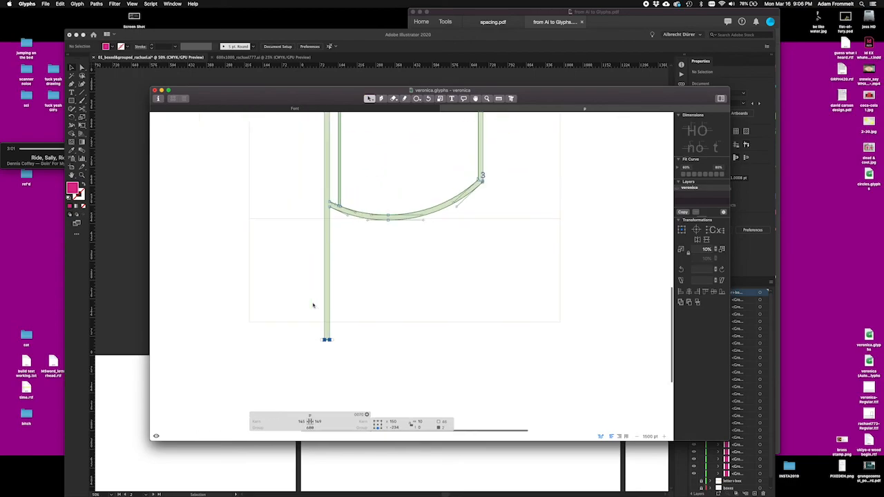
{"action": "scroll", "coordinate": [313, 306], "scroll_direction": "up", "scroll_amount": 2}
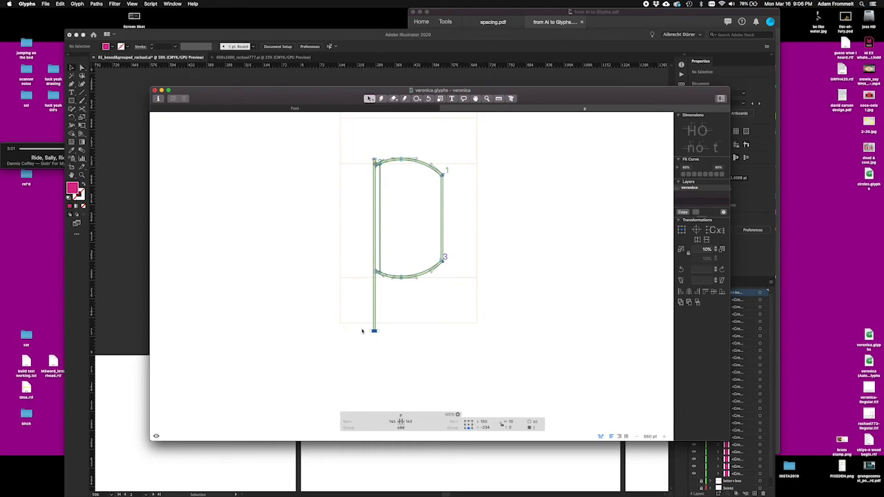
{"action": "left_click", "coordinate": [362, 336]}
{"action": "left_click_drag", "start_coordinate": [365, 329], "coordinate": [387, 336]}
{"action": "scroll", "coordinate": [483, 387], "scroll_direction": "down", "scroll_amount": 1}
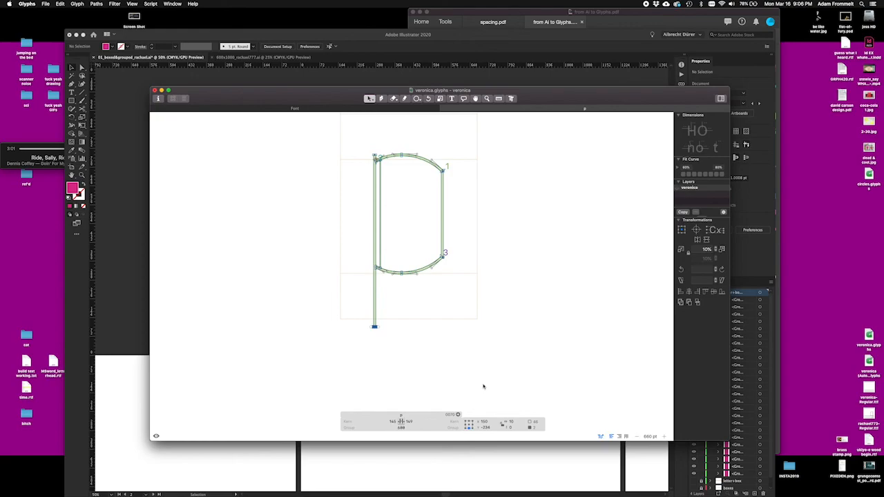
{"action": "scroll", "coordinate": [484, 387], "scroll_direction": "up", "scroll_amount": 5}
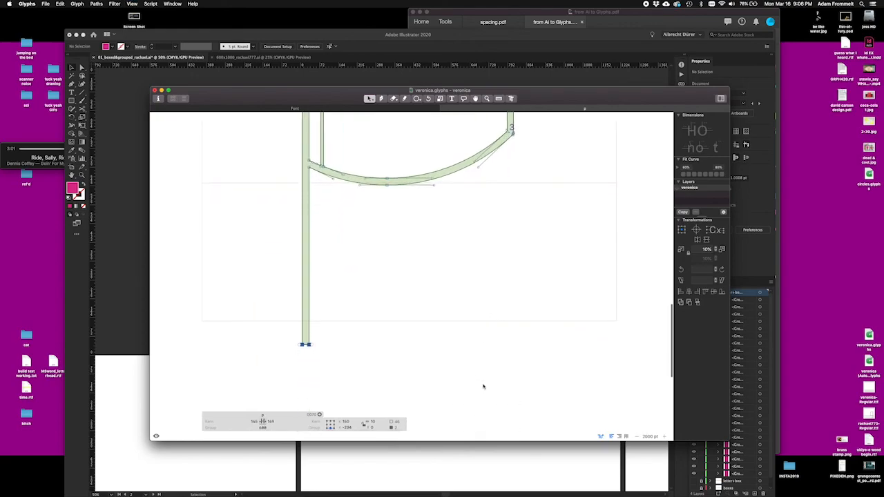
{"action": "scroll", "coordinate": [484, 387], "scroll_direction": "down", "scroll_amount": 4}
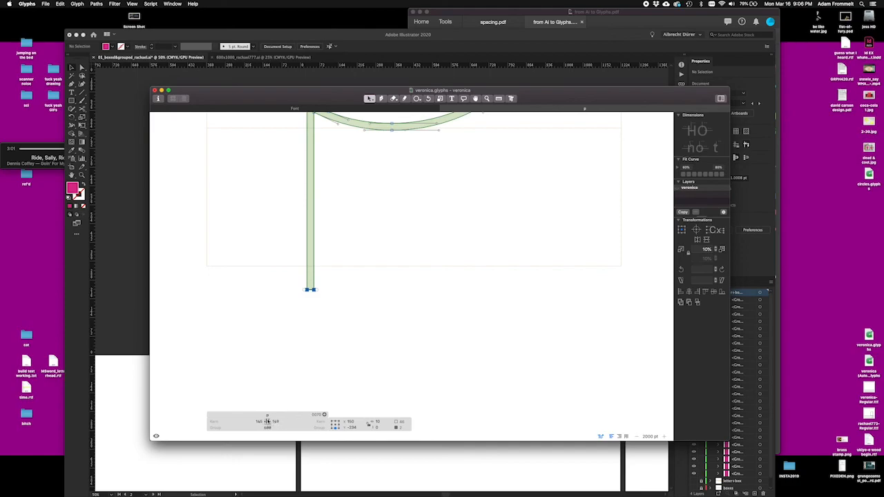
Step: Set both the left and right sidebearings of the p to 147
{"action": "left_click", "coordinate": [262, 421]}
{"action": "left_click", "coordinate": [292, 423]}
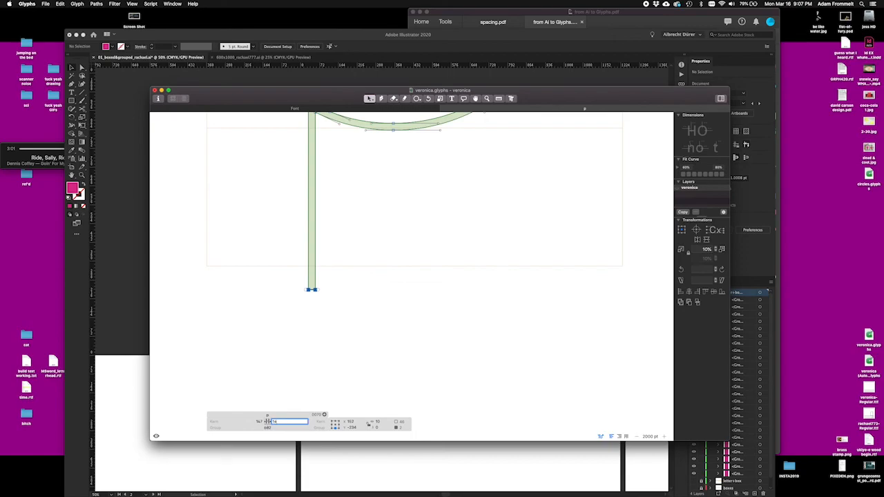
{"action": "type", "text": "147"}
{"action": "key", "text": "Return"}
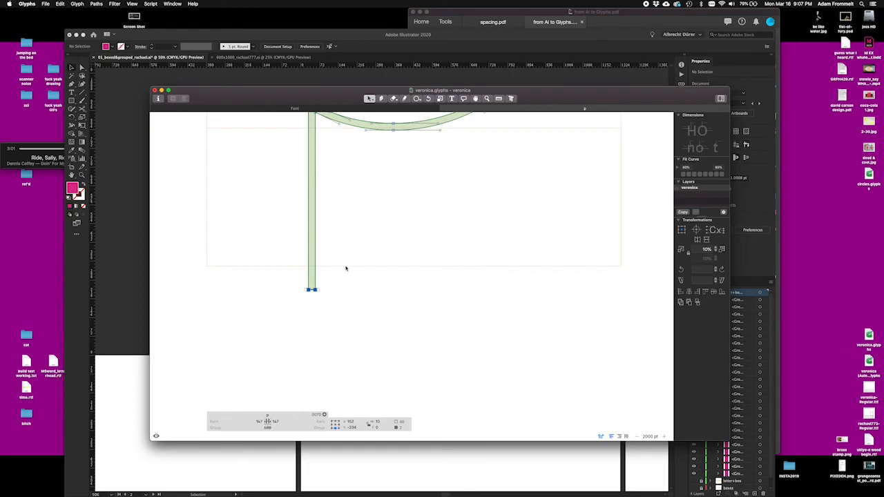
Step: Set the Y position of the stem's two foot nodes to -200 and deselect them
{"action": "left_click", "coordinate": [353, 427]}
{"action": "double_click", "coordinate": [353, 427]}
{"action": "type", "text": "-220"}
{"action": "key", "text": "BackSpace"}
{"action": "key", "text": "Return"}
{"action": "left_click", "coordinate": [377, 336]}
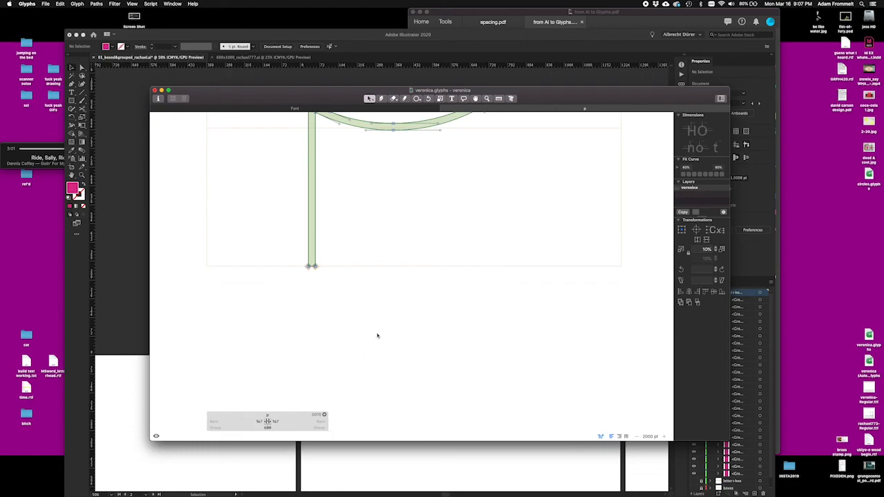
Step: Select the nodes of the p's upper arch and stem top and lower them until the stem top meets the x-height line
{"action": "key", "text": "super+0"}
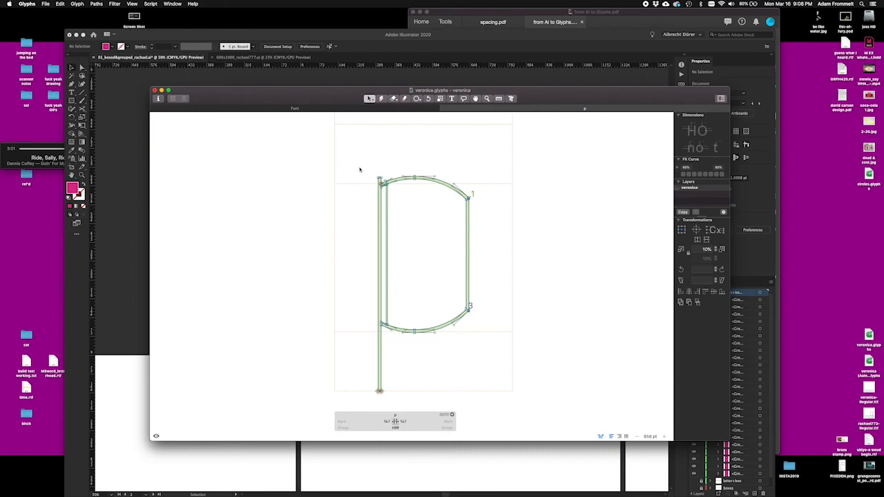
{"action": "key", "text": "a"}
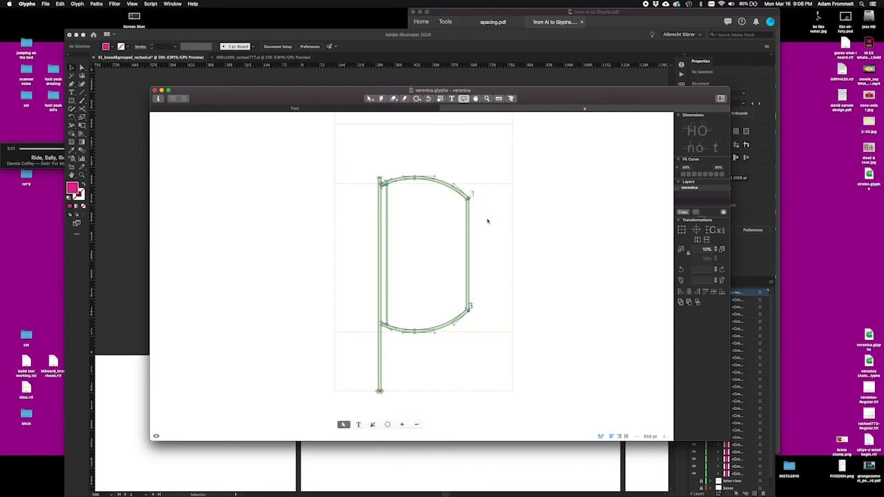
{"action": "left_click", "coordinate": [369, 98]}
{"action": "left_click_drag", "start_coordinate": [365, 171], "coordinate": [482, 214]}
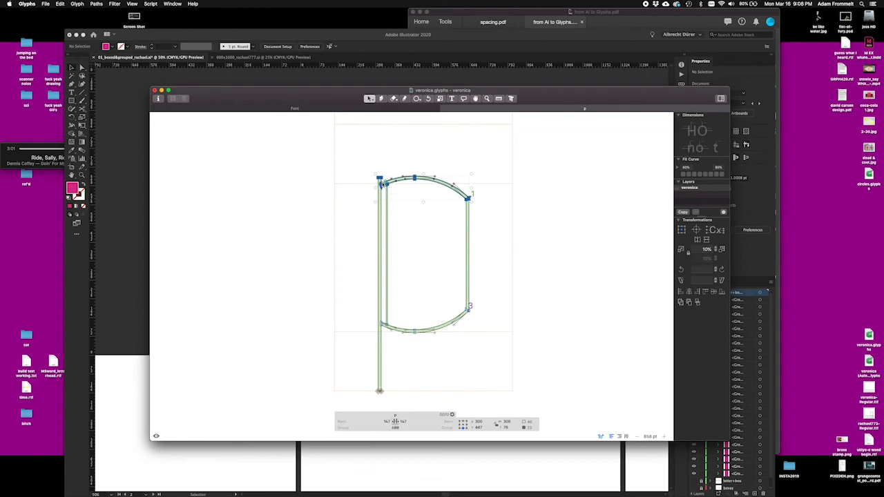
{"action": "key", "text": "super+plus"}
{"action": "key", "text": "super+plus"}
{"action": "key", "text": "super+plus"}
{"action": "key", "text": "super+plus"}
{"action": "key", "text": "super+plus"}
{"action": "key", "text": "super+plus"}
{"action": "key", "text": "super+plus"}
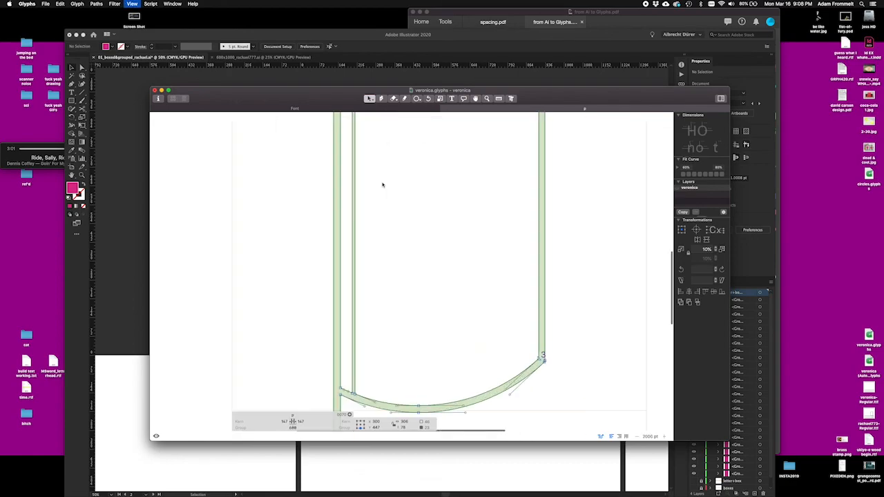
{"action": "scroll", "coordinate": [383, 184], "scroll_direction": "up", "scroll_amount": 10}
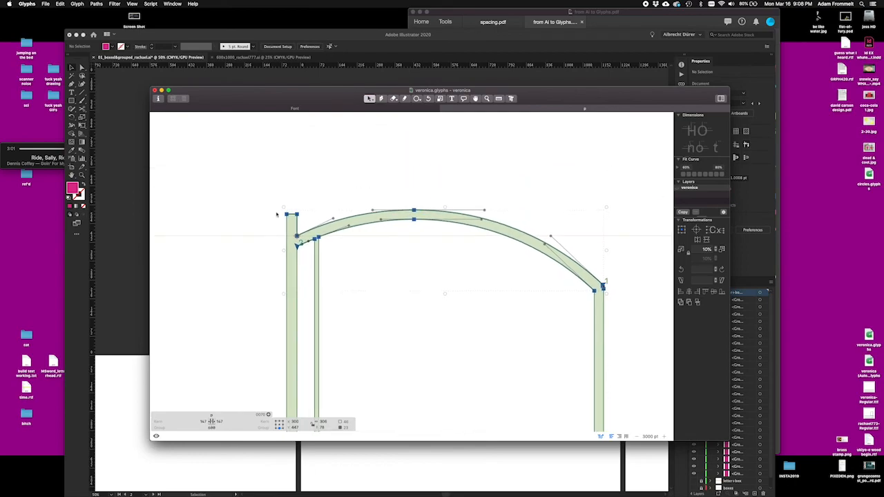
{"action": "left_click_drag", "start_coordinate": [287, 215], "coordinate": [287, 236]}
{"action": "left_click", "coordinate": [251, 267]}
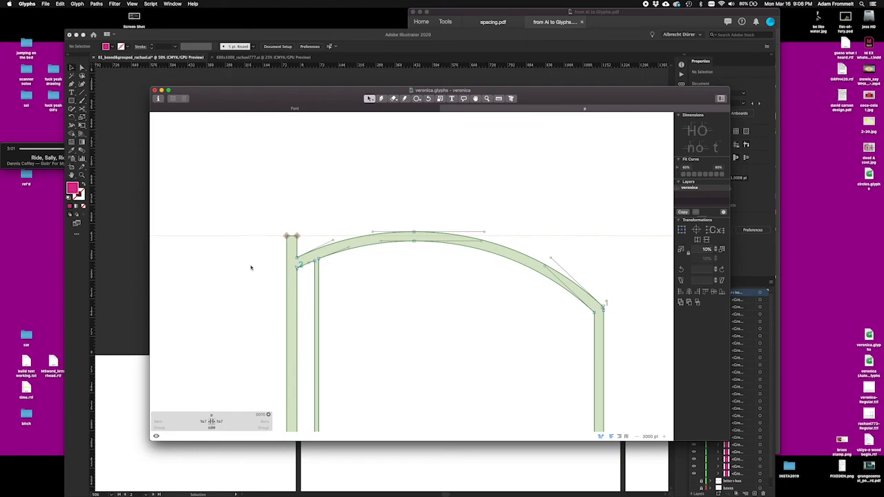
Step: Close the finished p glyph and select the a glyph in the lowercase overview
{"action": "key", "text": "super+0"}
{"action": "left_click", "coordinate": [331, 280]}
{"action": "left_click", "coordinate": [248, 273]}
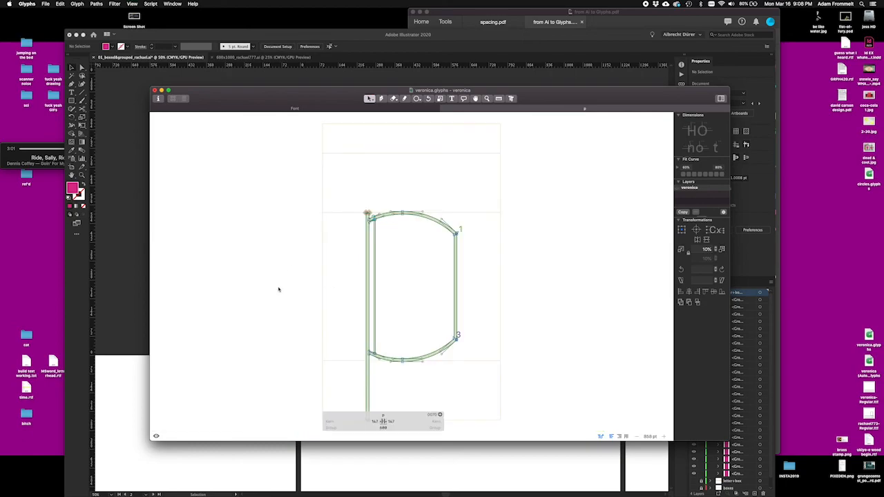
{"action": "scroll", "coordinate": [278, 289], "scroll_direction": "down", "scroll_amount": 3}
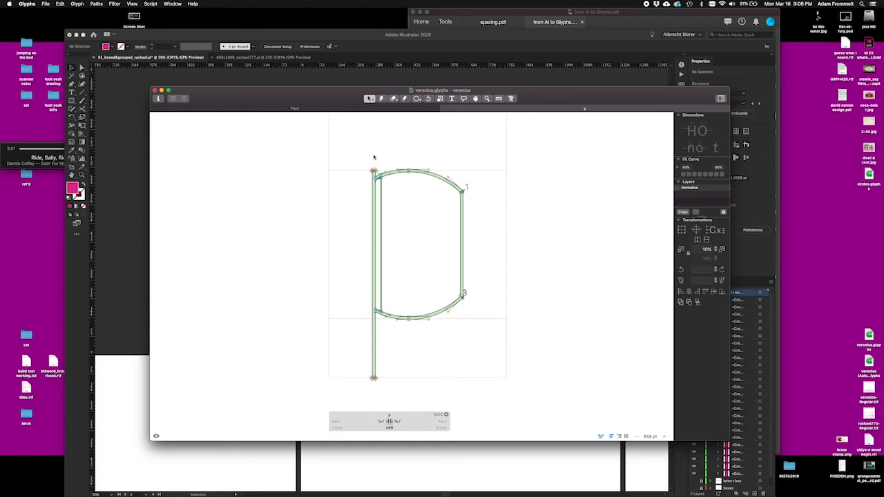
{"action": "left_click", "coordinate": [444, 109]}
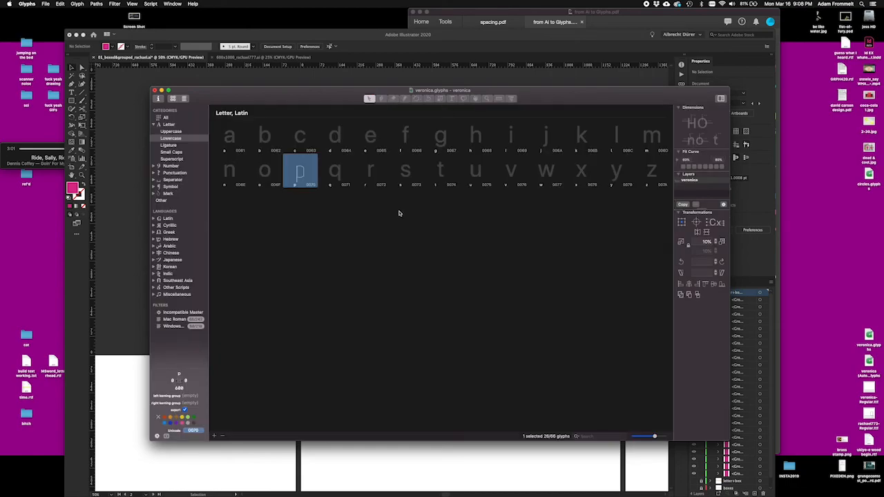
{"action": "left_click", "coordinate": [298, 127]}
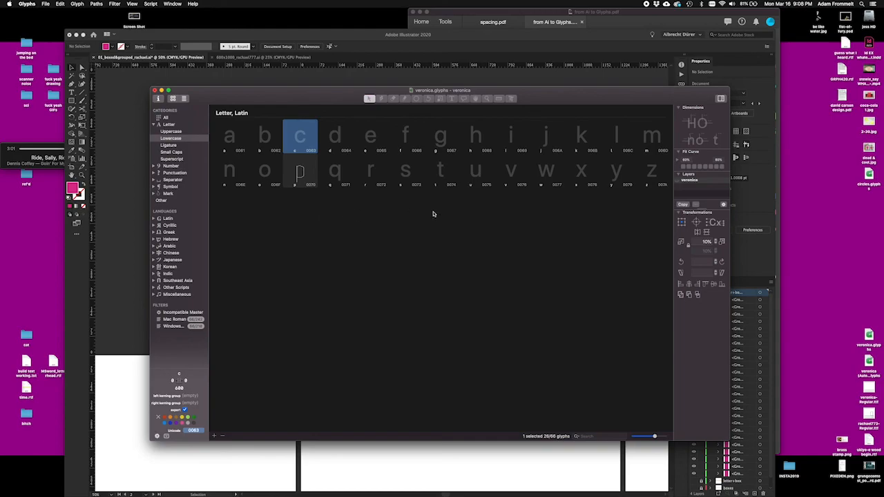
{"action": "left_click", "coordinate": [222, 129]}
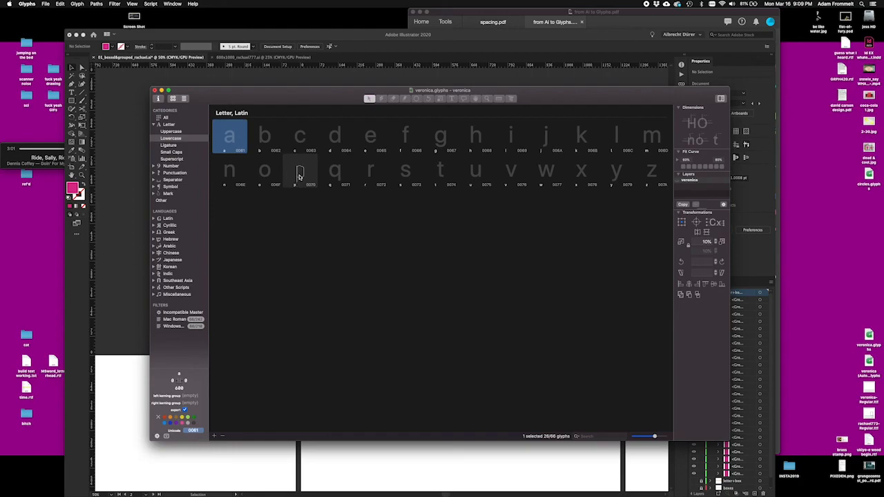
Step: Switch to Illustrator and undo the cut of the boxed p group
{"action": "left_click", "coordinate": [127, 188]}
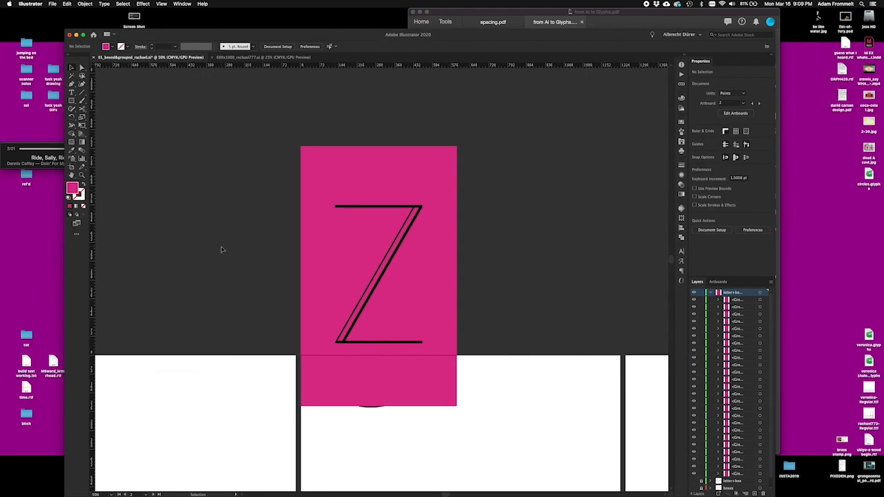
{"action": "left_click", "coordinate": [374, 283]}
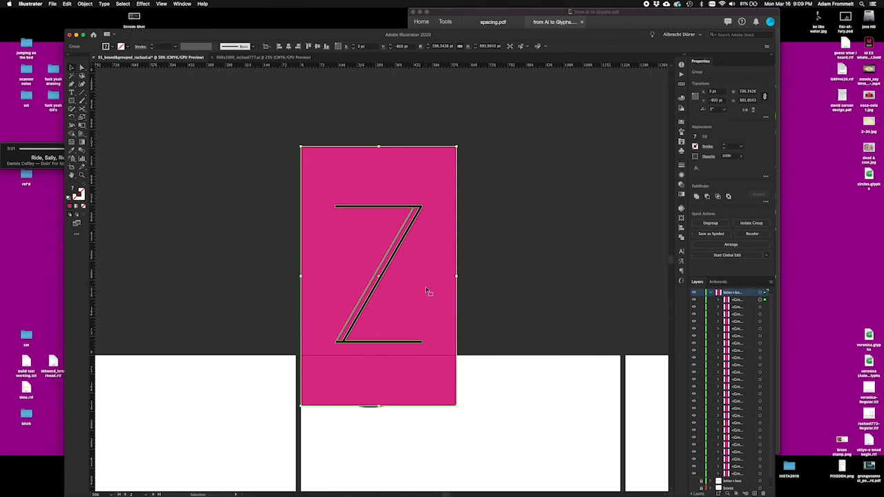
{"action": "key", "text": "super+z"}
{"action": "left_click", "coordinate": [541, 275]}
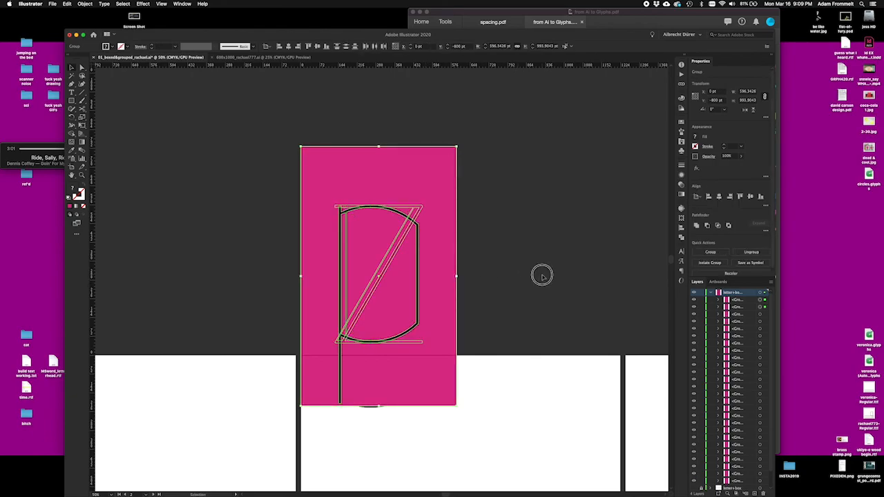
Step: Undo back to the complete stack of boxed letters and deselect everything
{"action": "left_click", "coordinate": [418, 284]}
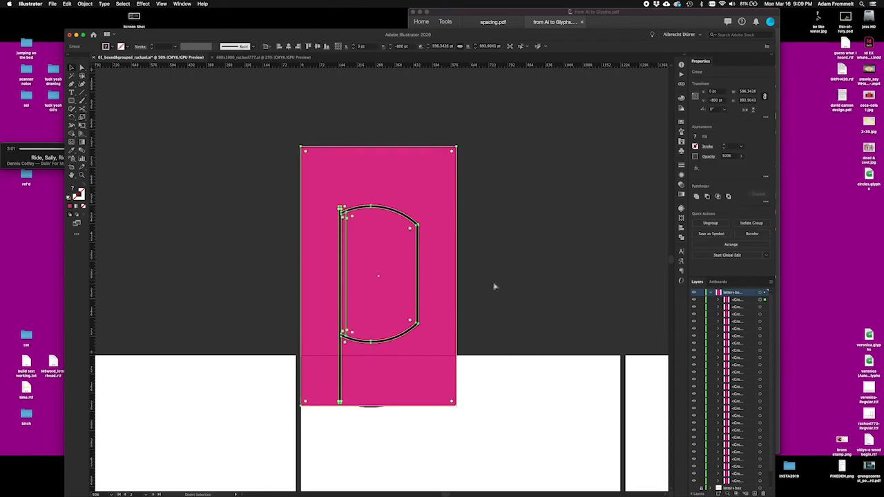
{"action": "key", "text": "super+z"}
{"action": "key", "text": "super+shift+z"}
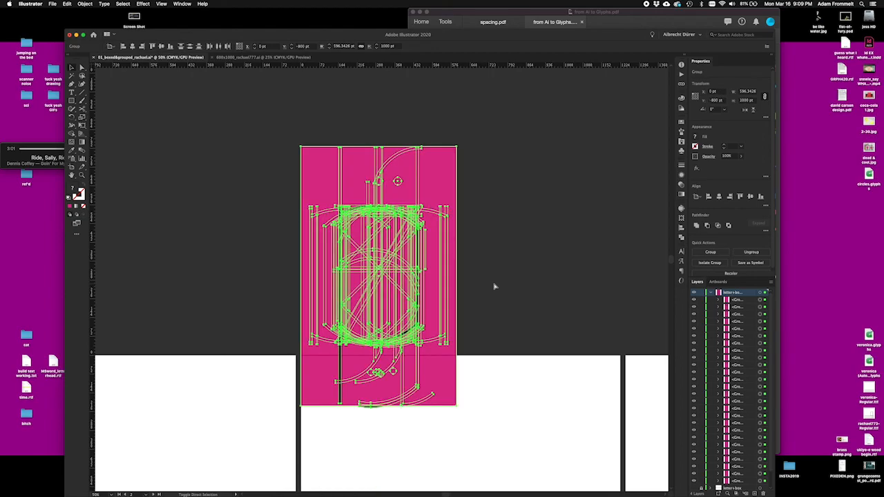
{"action": "key", "text": "super+z"}
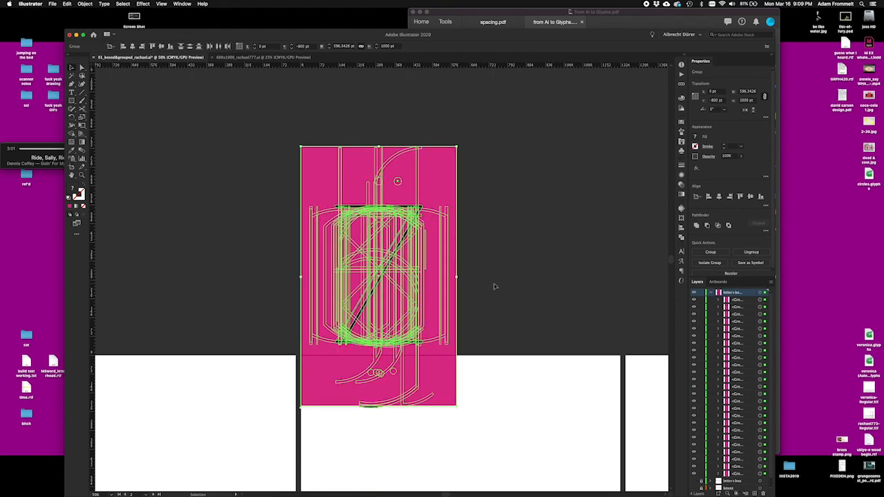
{"action": "left_click", "coordinate": [505, 286]}
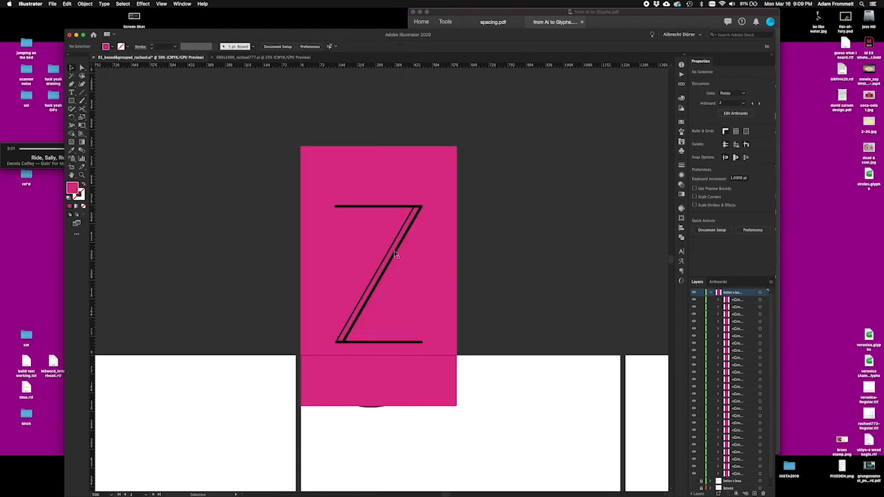
Step: Cut the boxed z group from the top of the stacked letters
{"action": "left_click", "coordinate": [396, 253]}
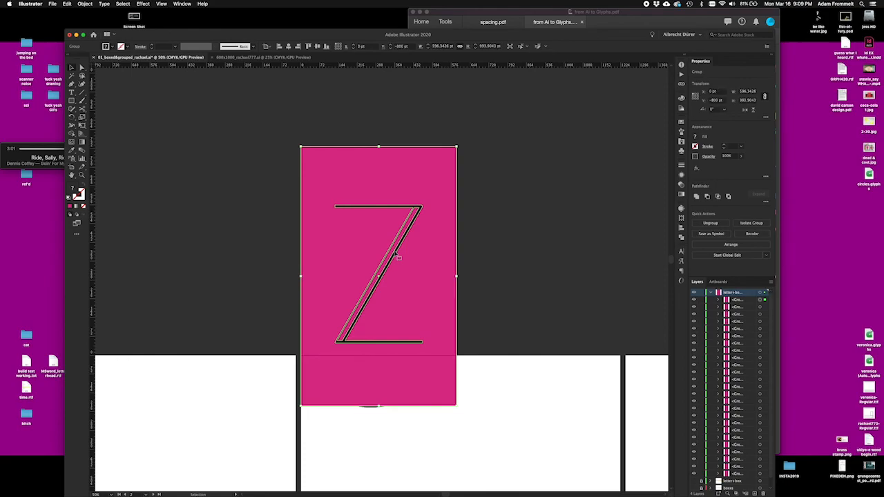
{"action": "key", "text": "a"}
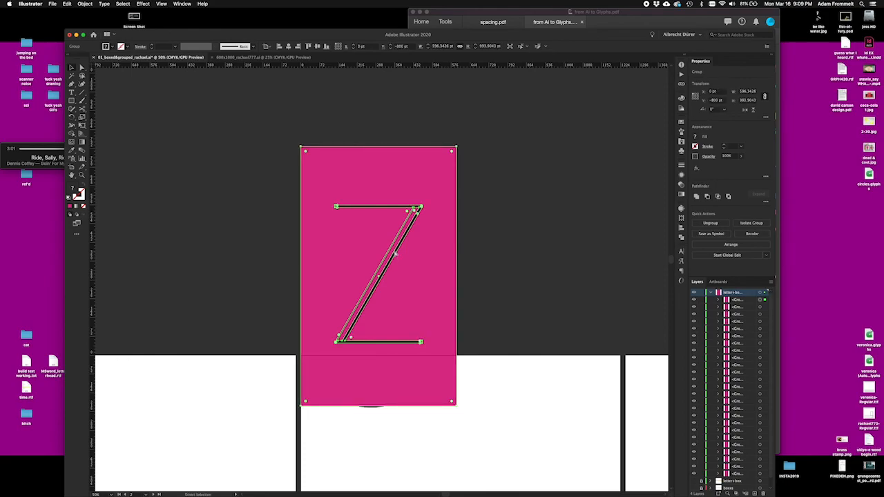
{"action": "key", "text": "Delete"}
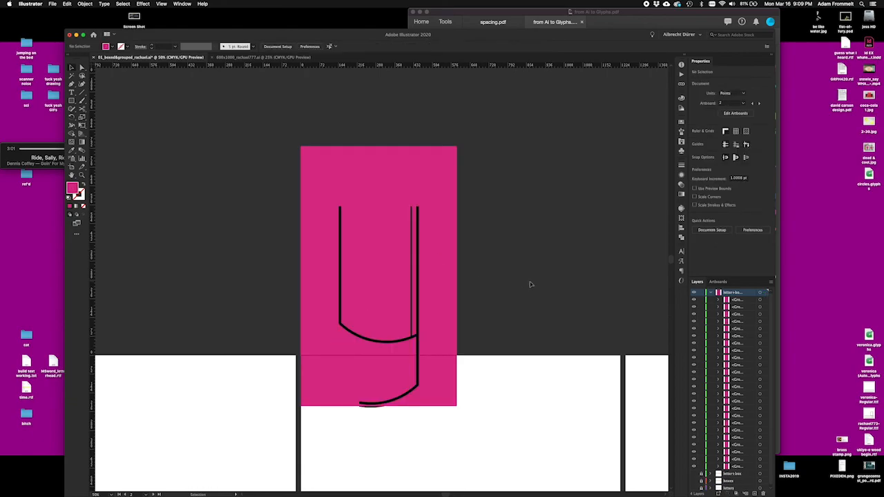
Step: Switch to Glyphs, open the lowercase z glyph and paste the boxed z into it with Correct Bounds
{"action": "key", "text": "ctrl+Up"}
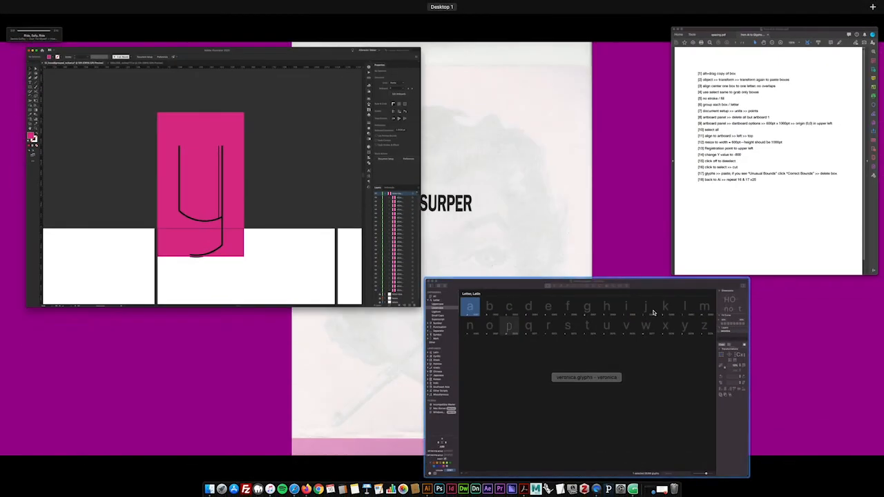
{"action": "left_click", "coordinate": [620, 362]}
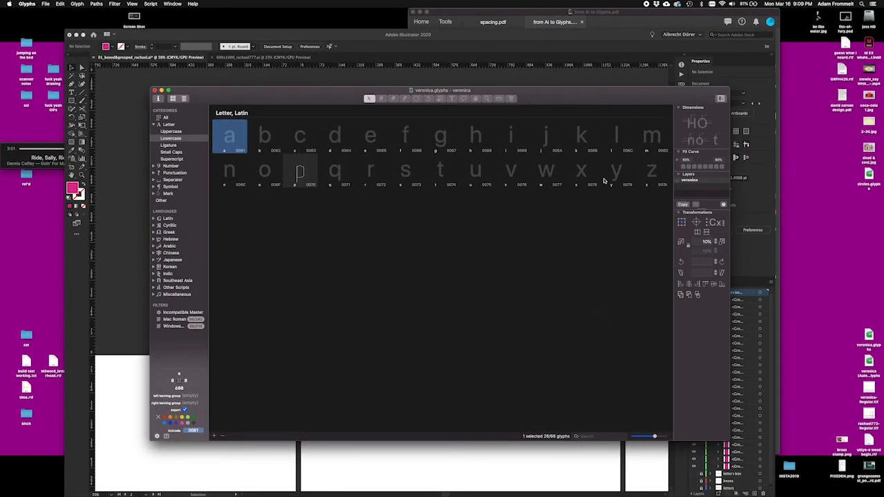
{"action": "double_click", "coordinate": [650, 177]}
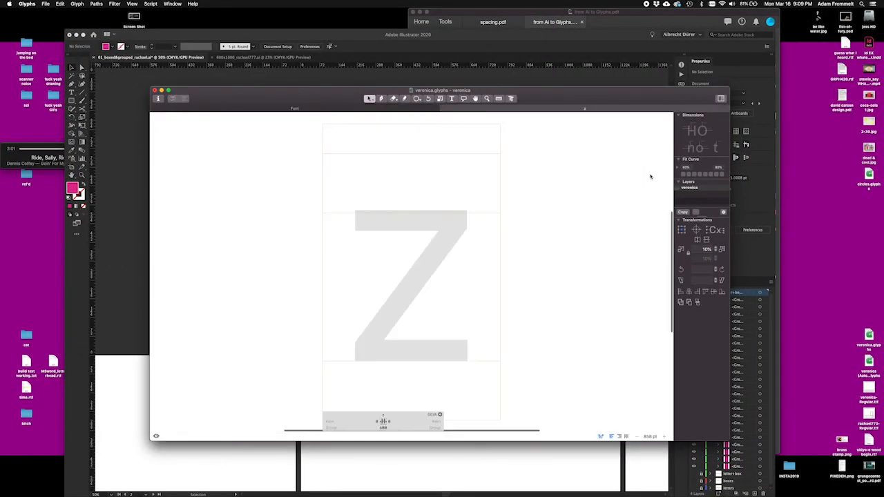
{"action": "key", "text": "super+v"}
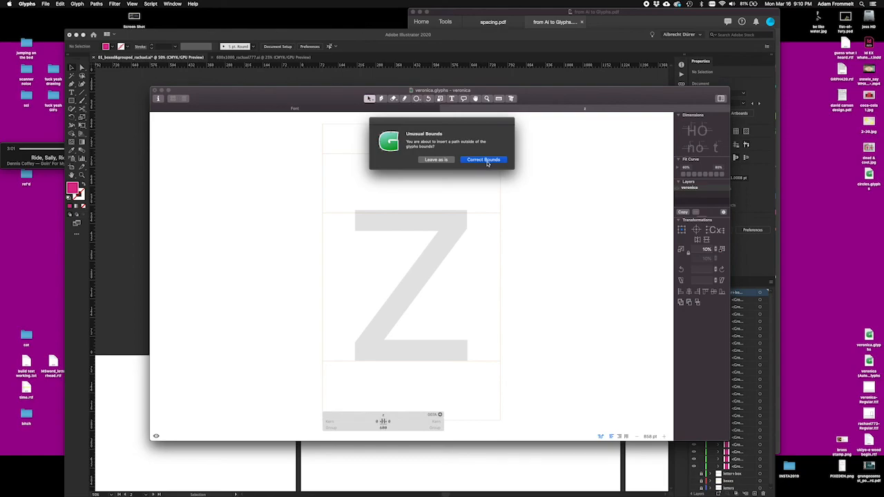
{"action": "left_click", "coordinate": [485, 160]}
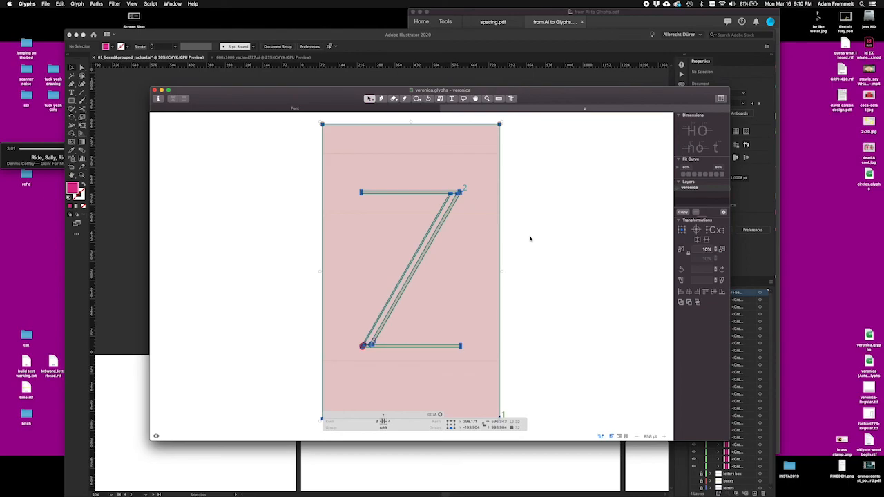
Step: Select only the pasted box around the z and delete it
{"action": "key", "text": "super+minus"}
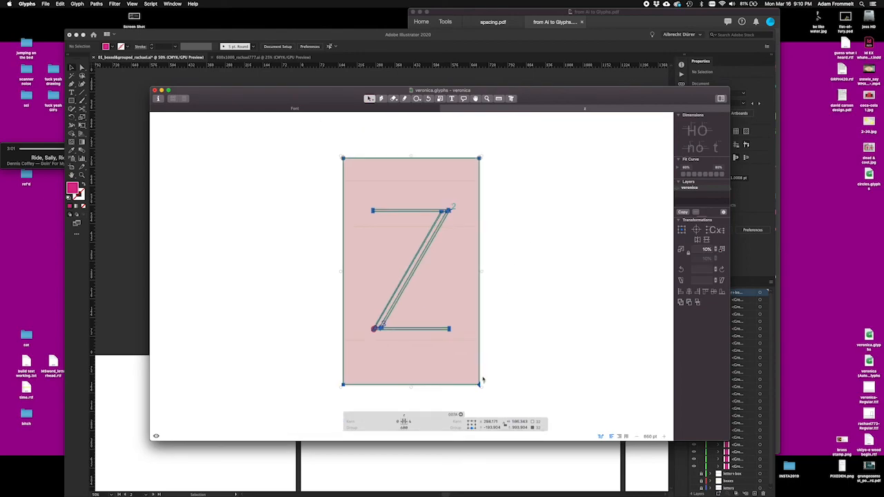
{"action": "left_click", "coordinate": [512, 374]}
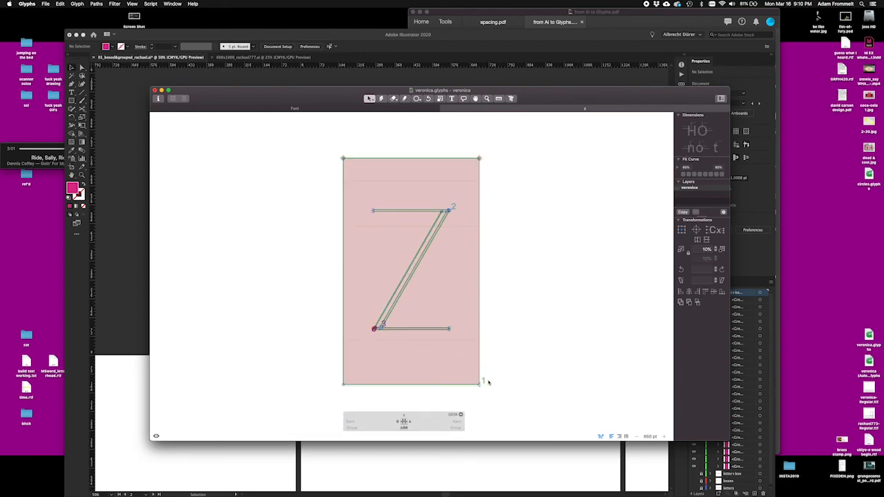
{"action": "double_click", "coordinate": [484, 383]}
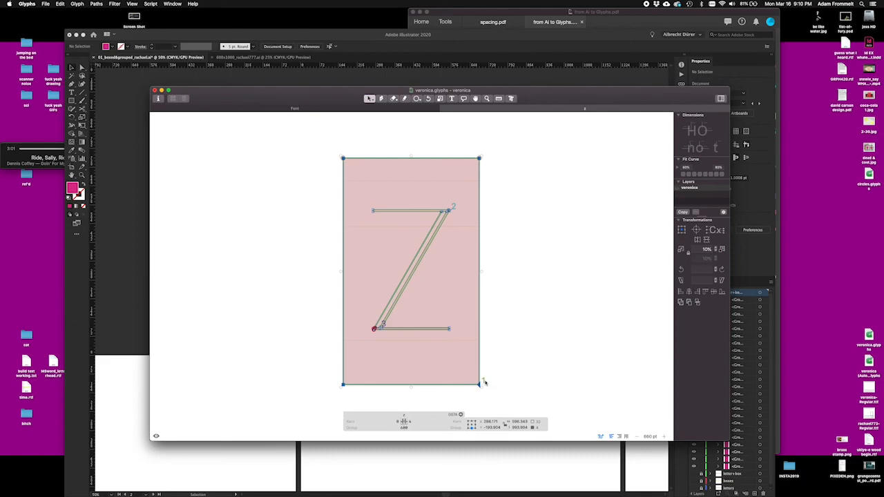
{"action": "key", "text": "BackSpace"}
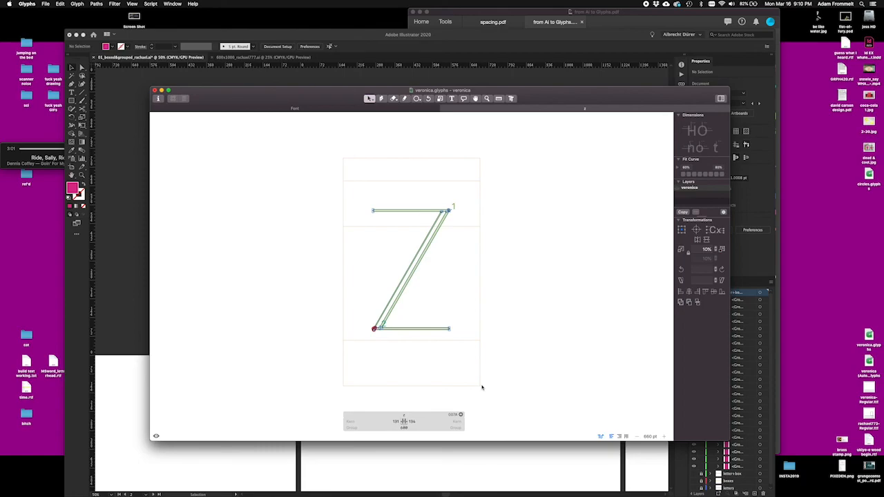
Step: Delete the surplus flagged node on the thin diagonal's outer edge, just above the z's lower-left corner
{"action": "key", "text": "z"}
{"action": "left_click_drag", "start_coordinate": [354, 312], "coordinate": [399, 341]}
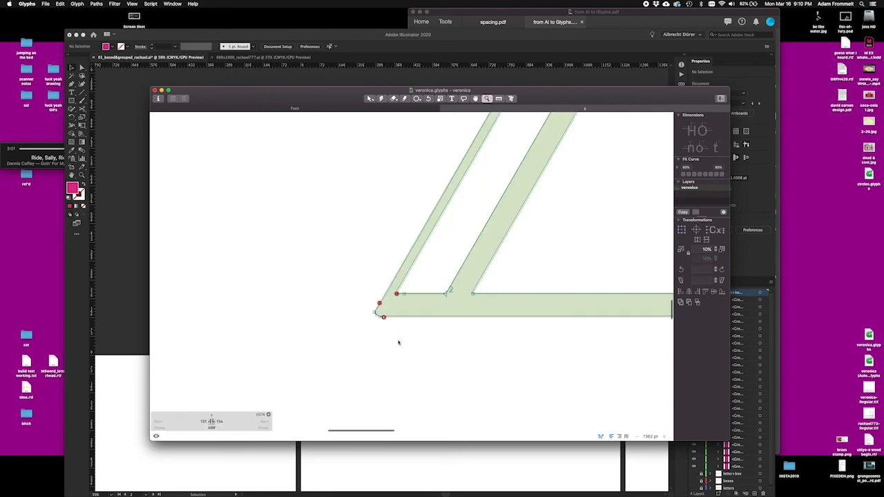
{"action": "left_click_drag", "start_coordinate": [343, 259], "coordinate": [536, 381]}
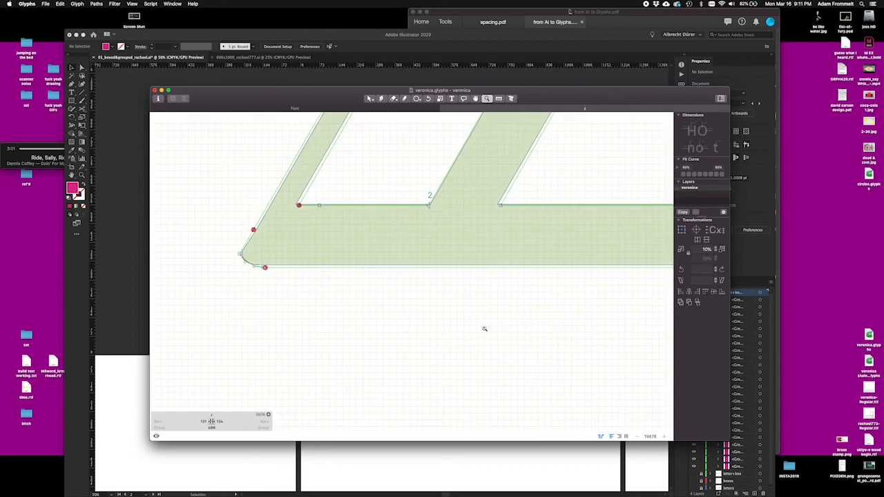
{"action": "scroll", "coordinate": [483, 328], "scroll_direction": "up", "scroll_amount": 3}
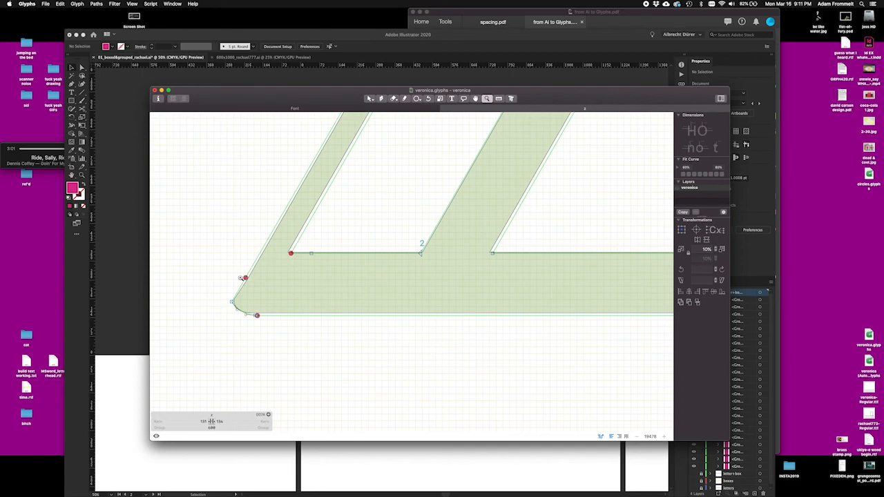
{"action": "key", "text": "v"}
{"action": "left_click", "coordinate": [245, 279]}
{"action": "key", "text": "Tab"}
{"action": "left_click", "coordinate": [246, 279]}
{"action": "key", "text": "Delete"}
Step: Turn the z's outer lower-left node into a corner node and shift it slightly inward onto the grid
{"action": "double_click", "coordinate": [234, 302]}
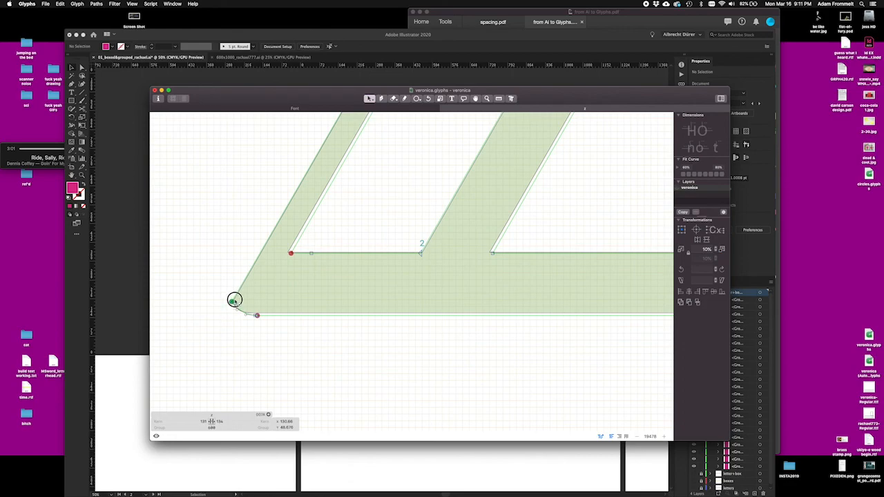
{"action": "left_click", "coordinate": [237, 300]}
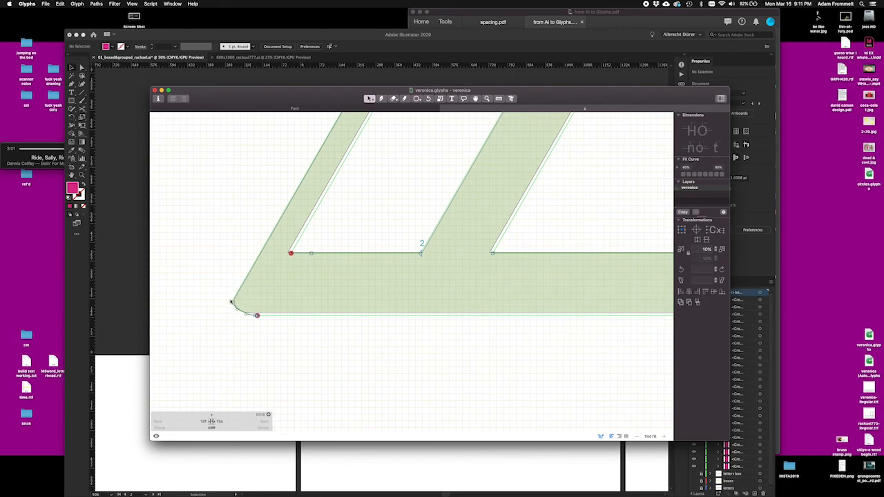
{"action": "double_click", "coordinate": [233, 302]}
{"action": "left_click", "coordinate": [237, 311]}
{"action": "left_click", "coordinate": [231, 302]}
{"action": "left_click_drag", "start_coordinate": [232, 302], "coordinate": [235, 300]}
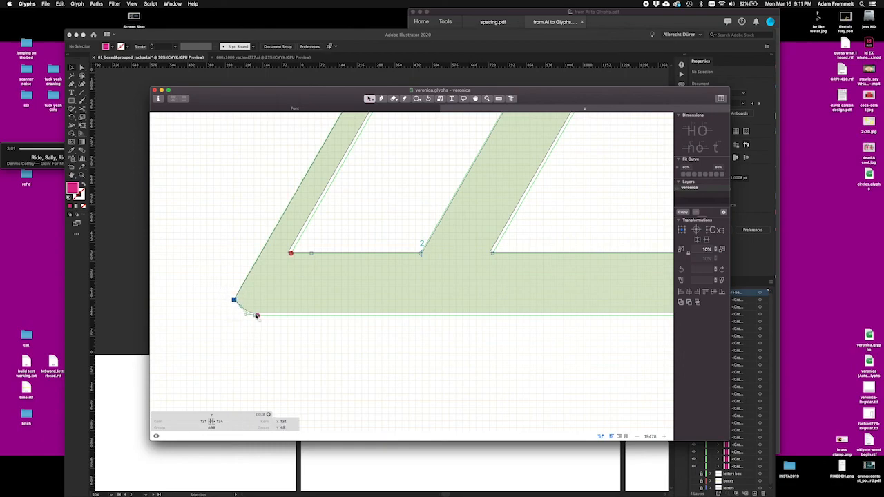
Step: Move the flagged bottom-edge node beside the z's lower-left corner inward onto the grid
{"action": "left_click", "coordinate": [257, 316]}
{"action": "mouse_move", "coordinate": [257, 316]}
{"action": "left_mouse_down"}
{"action": "mouse_move", "coordinate": [250, 315]}
{"action": "mouse_move", "coordinate": [267, 316]}
{"action": "mouse_move", "coordinate": [247, 312]}
{"action": "left_mouse_up"}
{"action": "left_click", "coordinate": [254, 315]}
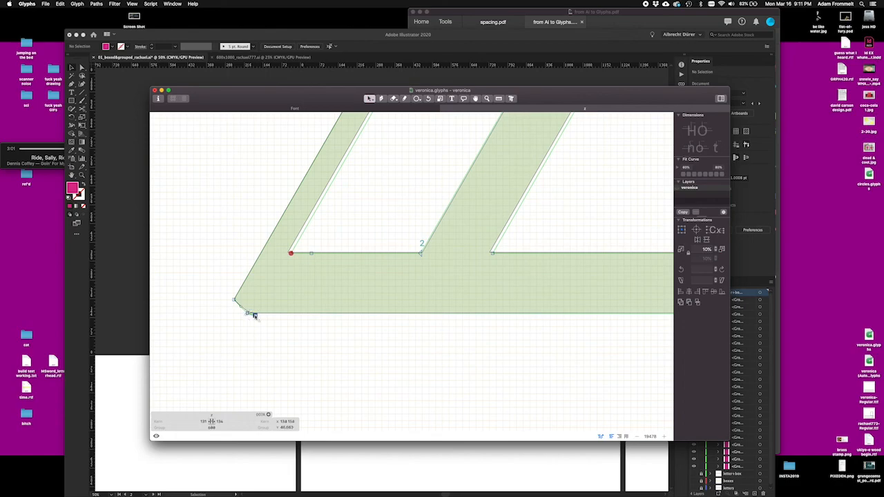
{"action": "left_click", "coordinate": [255, 316]}
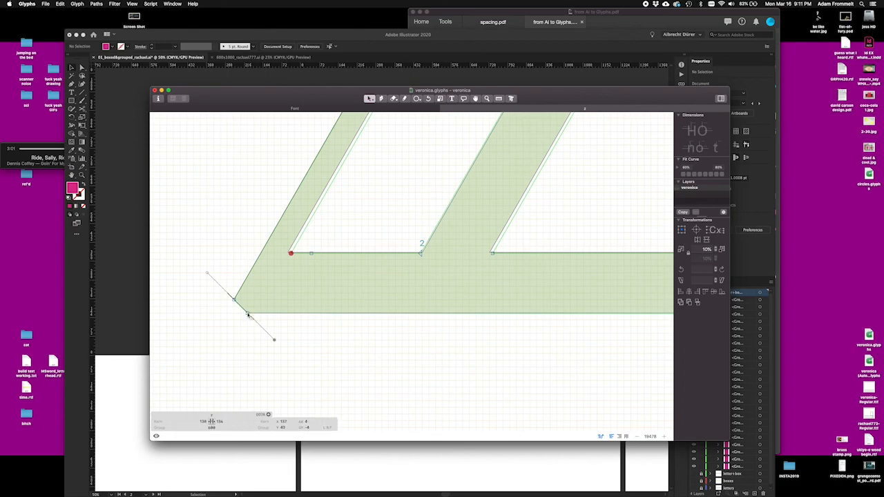
{"action": "left_click", "coordinate": [250, 315]}
{"action": "left_click", "coordinate": [248, 313]}
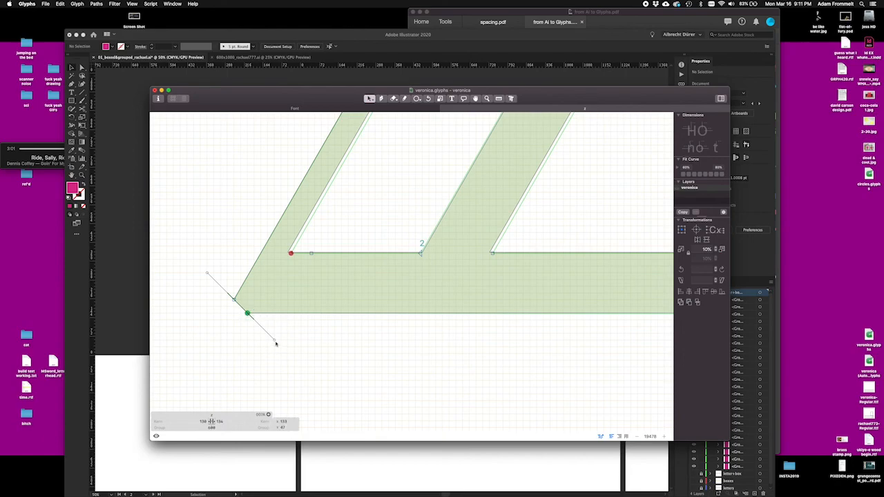
{"action": "mouse_move", "coordinate": [275, 341]}
{"action": "left_mouse_down"}
{"action": "mouse_move", "coordinate": [280, 336]}
{"action": "mouse_move", "coordinate": [247, 332]}
{"action": "mouse_move", "coordinate": [236, 306]}
{"action": "mouse_move", "coordinate": [262, 329]}
{"action": "mouse_move", "coordinate": [233, 306]}
{"action": "mouse_move", "coordinate": [274, 315]}
{"action": "mouse_move", "coordinate": [208, 301]}
{"action": "mouse_move", "coordinate": [243, 369]}
{"action": "mouse_move", "coordinate": [262, 342]}
{"action": "left_mouse_up"}
{"action": "key", "text": "super+z"}
{"action": "key", "text": "super+z"}
{"action": "key", "text": "super+z"}
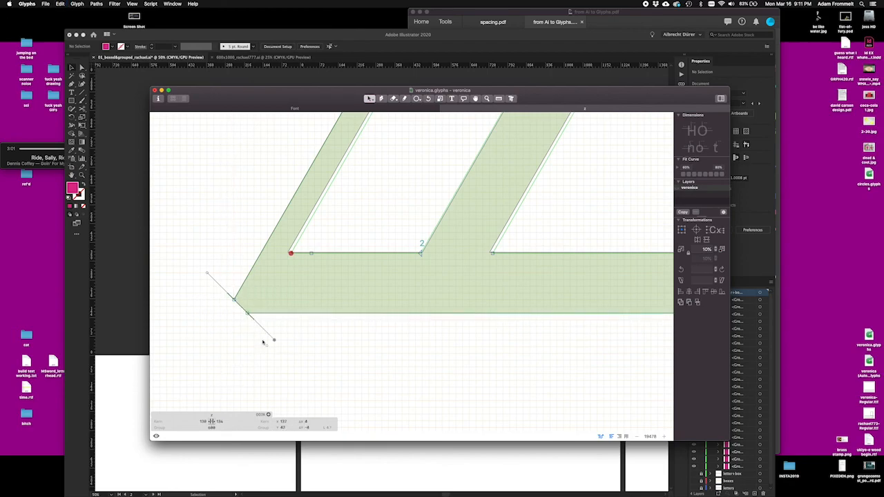
Step: Place the second bottom-edge node beside the z's lower-left corner at X 134, Y 47 and deselect it
{"action": "left_click", "coordinate": [266, 334]}
{"action": "left_click", "coordinate": [254, 313]}
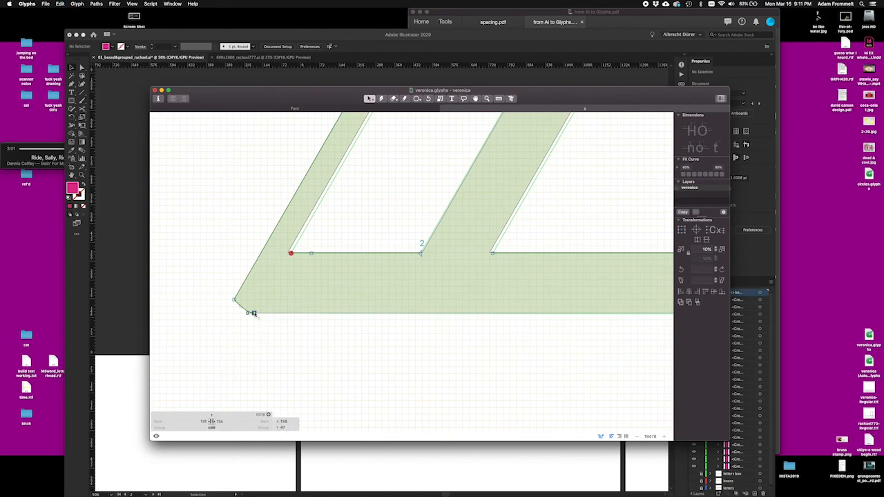
{"action": "left_click", "coordinate": [265, 325]}
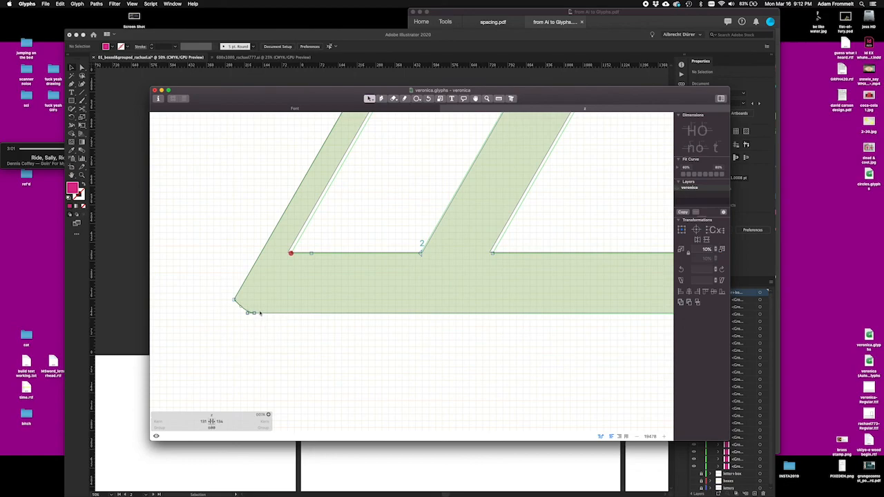
Step: Move the flagged inner node between thin diagonal and bottom bar onto the grid, and delete the extra node beside it
{"action": "left_click", "coordinate": [292, 254]}
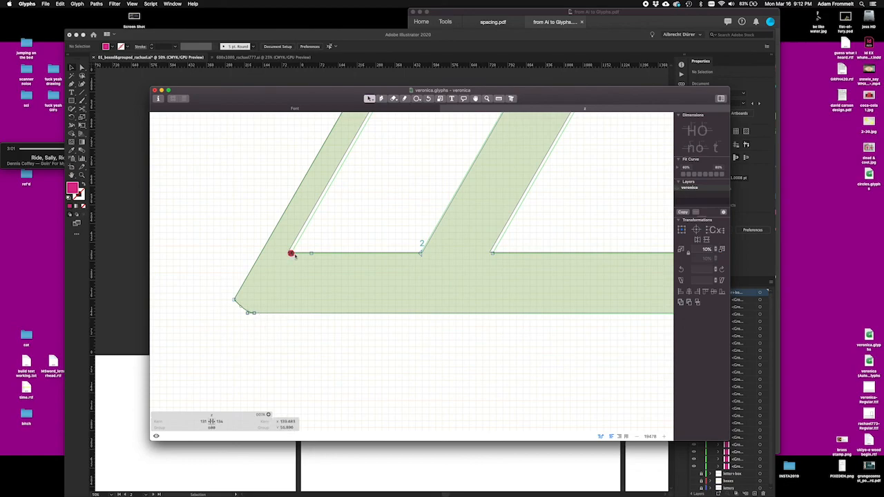
{"action": "left_click", "coordinate": [292, 253]}
{"action": "left_click_drag", "start_coordinate": [292, 253], "coordinate": [287, 254]}
{"action": "left_click", "coordinate": [312, 254]}
{"action": "key", "text": "Delete"}
Step: Align the two nodes where the thick diagonal meets the bottom bar to the grid, the right one at Y 56
{"action": "left_click", "coordinate": [423, 254]}
{"action": "left_click_drag", "start_coordinate": [424, 253], "coordinate": [423, 254]}
{"action": "left_click", "coordinate": [420, 253]}
{"action": "left_click", "coordinate": [493, 255]}
{"action": "left_click", "coordinate": [493, 254]}
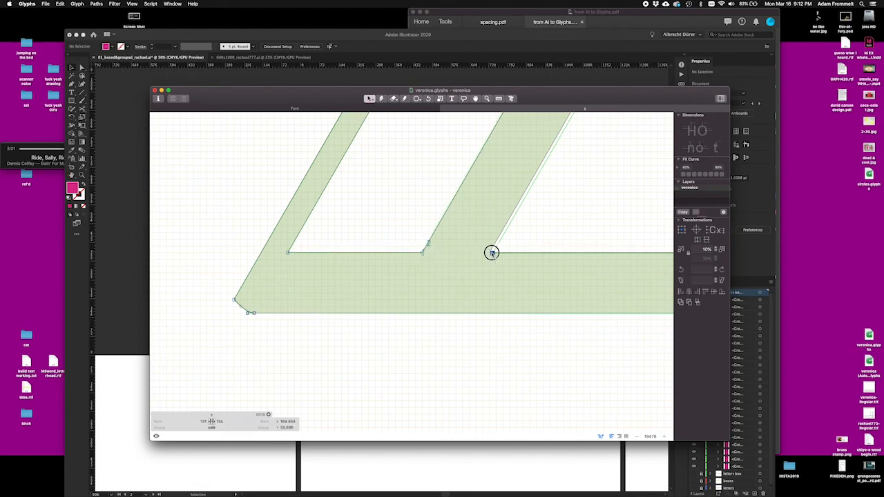
{"action": "left_click_drag", "start_coordinate": [493, 254], "coordinate": [490, 255]}
Step: Raise the lower node at the bottom bar's right end to Y 47 to level the z's base
{"action": "scroll", "coordinate": [483, 279], "scroll_direction": "right", "scroll_amount": 10}
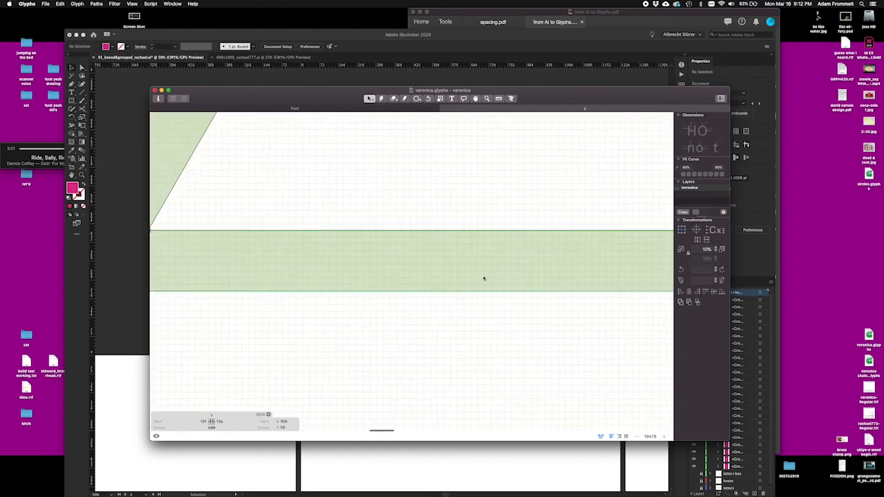
{"action": "scroll", "coordinate": [483, 279], "scroll_direction": "down", "scroll_amount": 3}
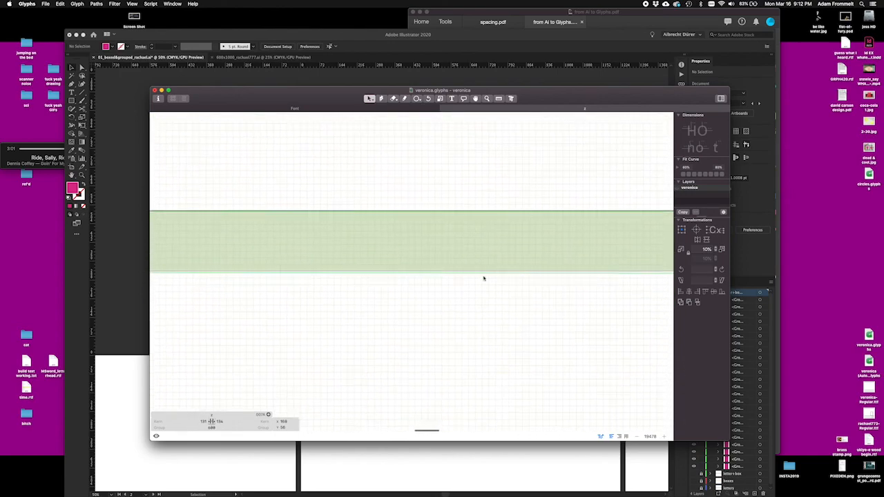
{"action": "scroll", "coordinate": [484, 279], "scroll_direction": "right", "scroll_amount": 5}
{"action": "scroll", "coordinate": [484, 279], "scroll_direction": "left", "scroll_amount": 5}
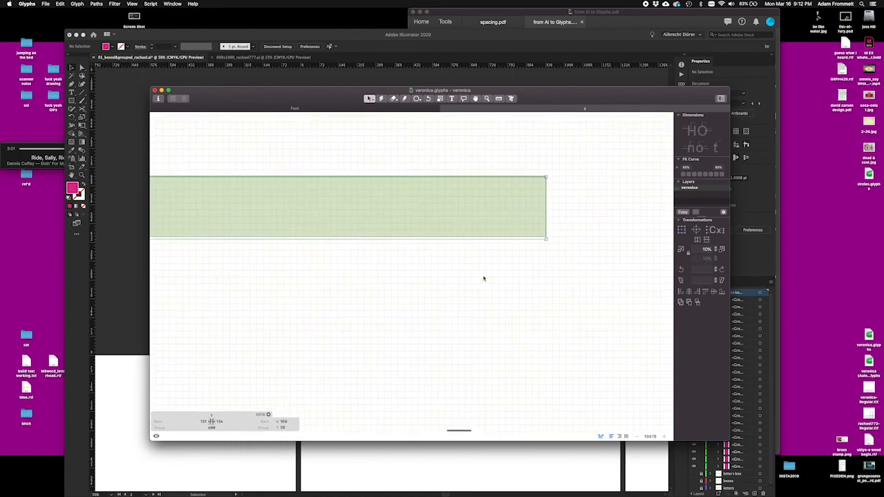
{"action": "scroll", "coordinate": [487, 271], "scroll_direction": "right", "scroll_amount": 1}
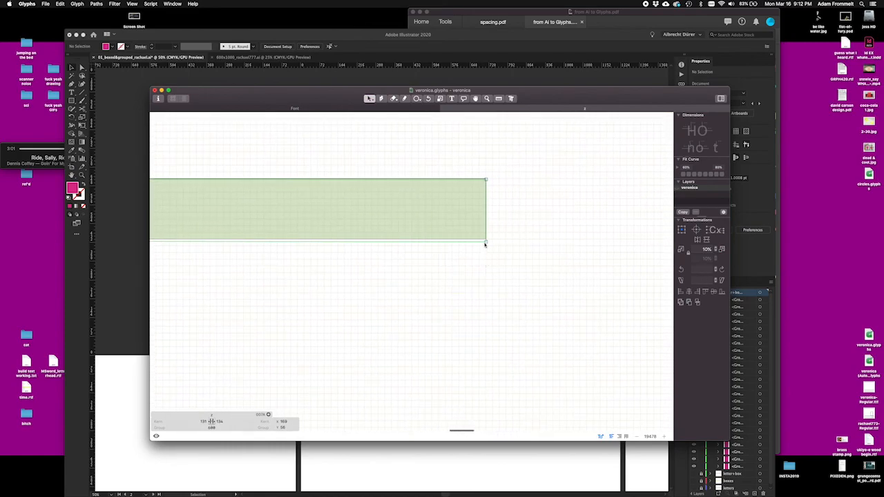
{"action": "left_click", "coordinate": [486, 240]}
{"action": "left_click_drag", "start_coordinate": [486, 243], "coordinate": [486, 240]}
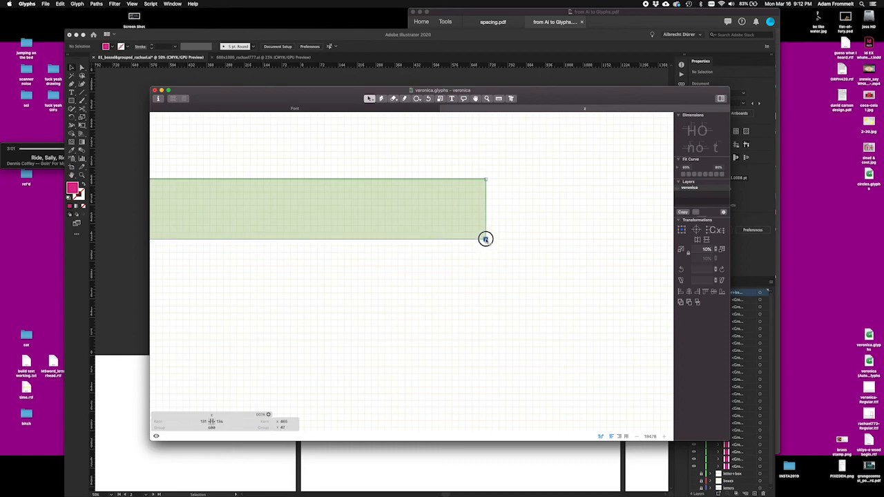
Step: Raise the upper node at the bottom bar's right end to Y 56
{"action": "mouse_move", "coordinate": [484, 181]}
{"action": "left_mouse_down"}
{"action": "mouse_move", "coordinate": [480, 170]}
{"action": "mouse_move", "coordinate": [486, 179]}
{"action": "left_mouse_up"}
{"action": "scroll", "coordinate": [477, 201], "scroll_direction": "right", "scroll_amount": 5}
{"action": "scroll", "coordinate": [477, 201], "scroll_direction": "up", "scroll_amount": 3}
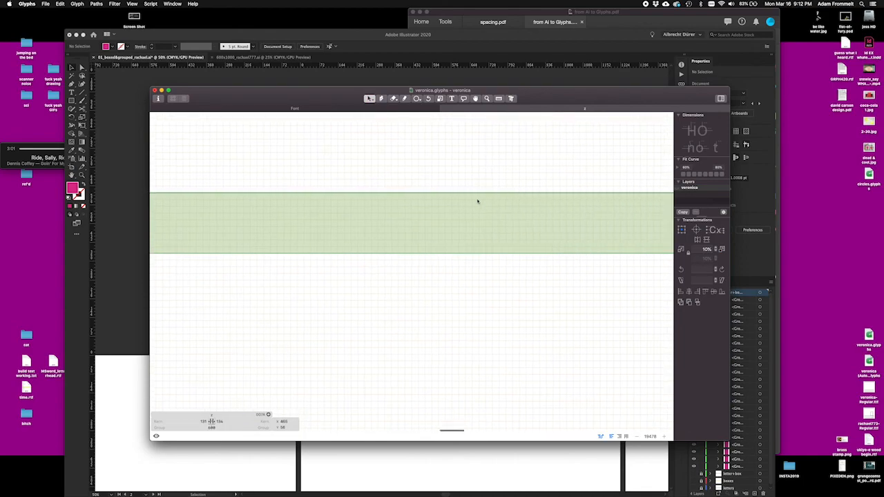
{"action": "scroll", "coordinate": [477, 201], "scroll_direction": "left", "scroll_amount": 10}
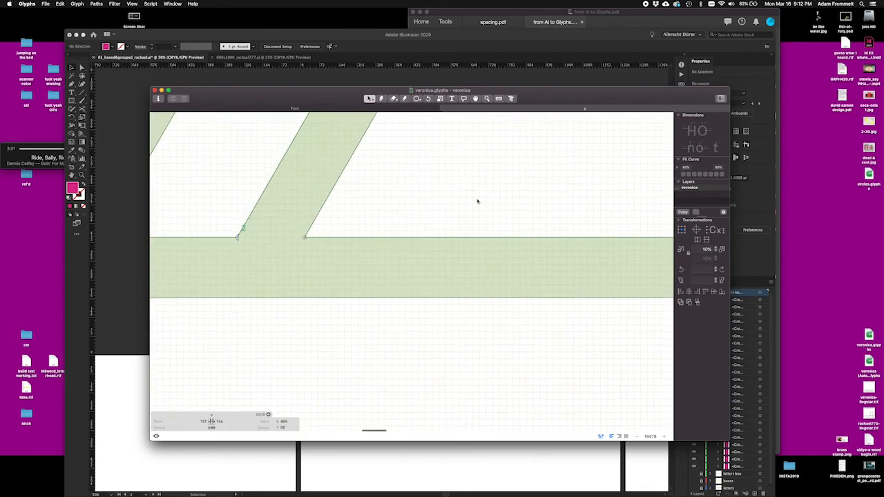
{"action": "scroll", "coordinate": [476, 201], "scroll_direction": "right", "scroll_amount": 10}
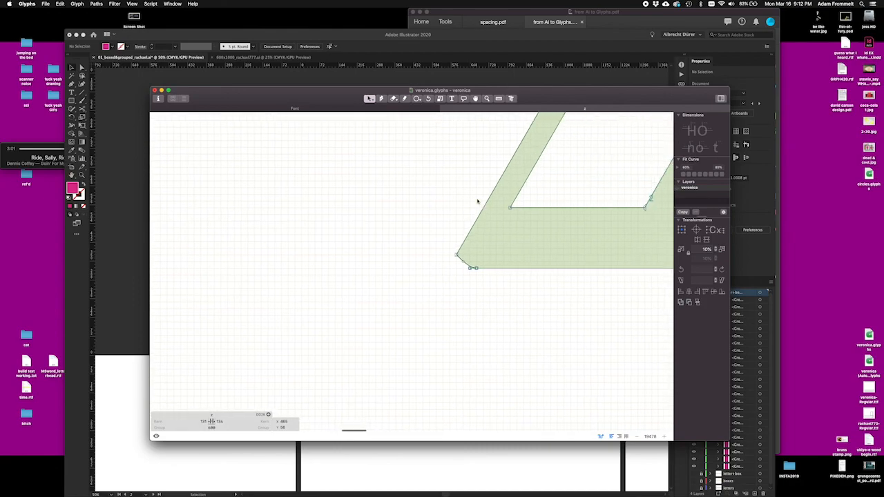
{"action": "scroll", "coordinate": [477, 201], "scroll_direction": "up", "scroll_amount": 5}
{"action": "scroll", "coordinate": [477, 201], "scroll_direction": "right", "scroll_amount": 2}
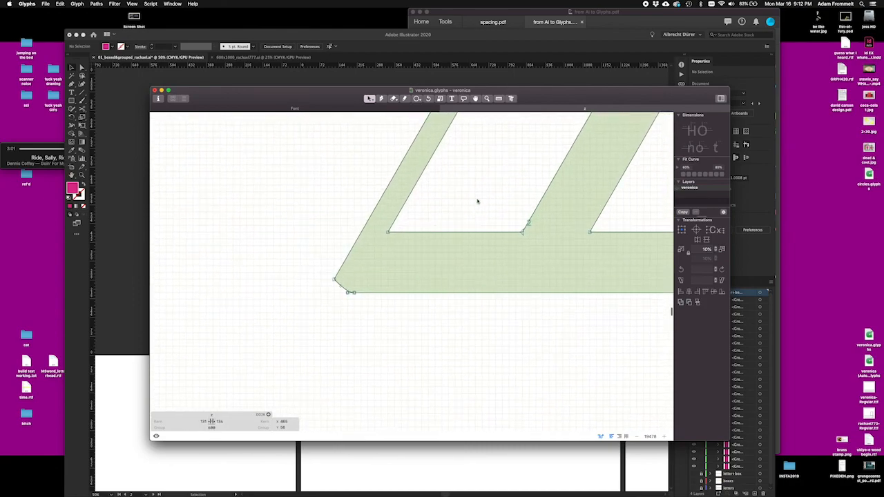
Step: Move the node where the z's top edge meets the rounded corner onto the grid at X 461, Y 575
{"action": "scroll", "coordinate": [477, 201], "scroll_direction": "up", "scroll_amount": 8}
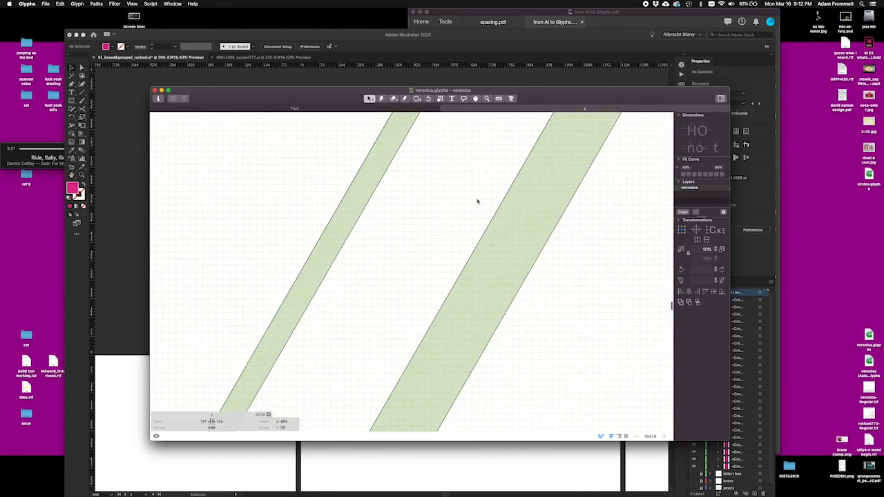
{"action": "scroll", "coordinate": [476, 201], "scroll_direction": "up", "scroll_amount": 5}
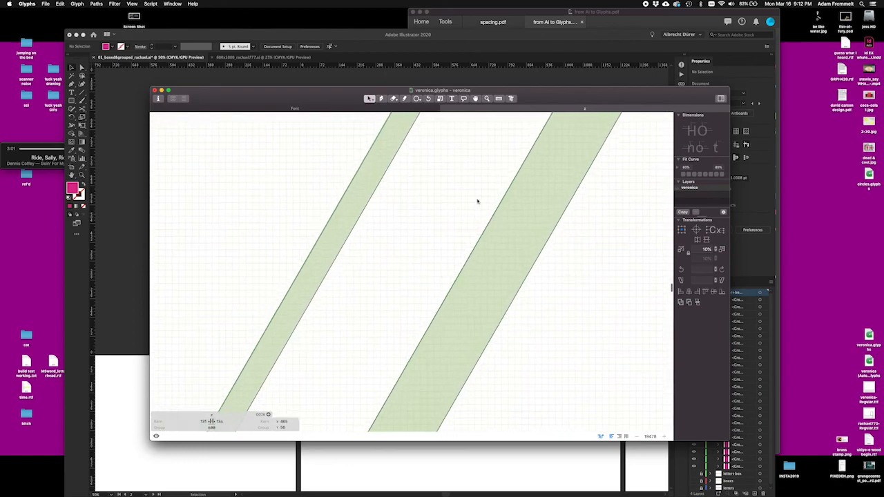
{"action": "scroll", "coordinate": [477, 201], "scroll_direction": "up", "scroll_amount": 3}
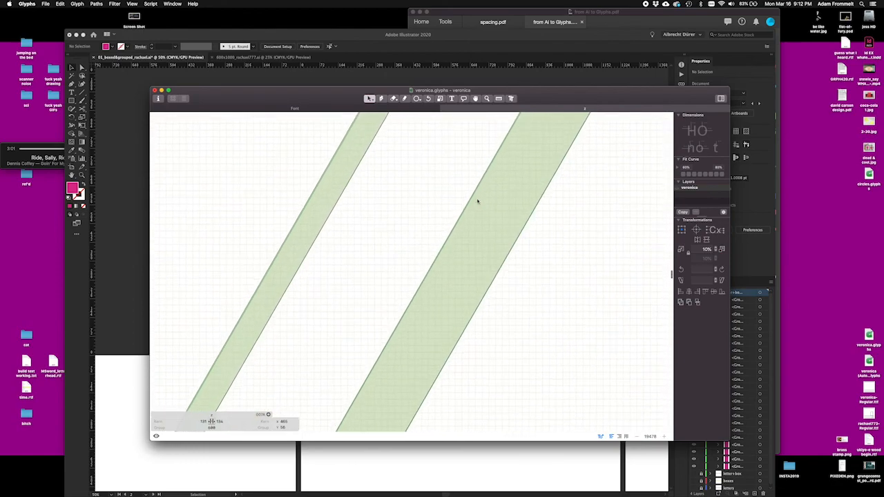
{"action": "scroll", "coordinate": [477, 201], "scroll_direction": "up", "scroll_amount": 5}
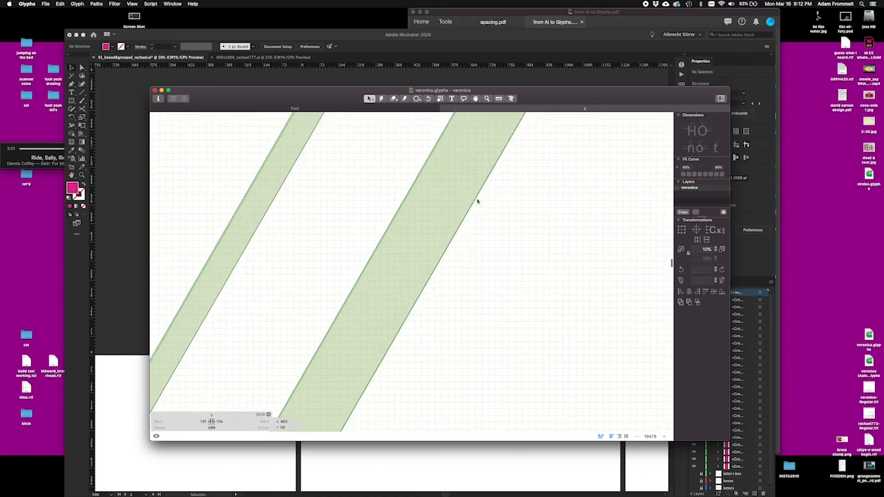
{"action": "scroll", "coordinate": [477, 201], "scroll_direction": "down", "scroll_amount": 5}
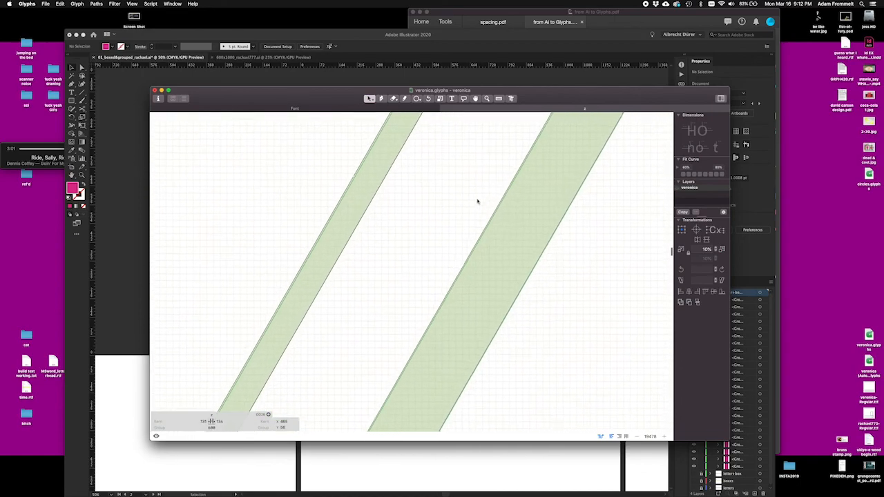
{"action": "scroll", "coordinate": [477, 201], "scroll_direction": "up", "scroll_amount": 5}
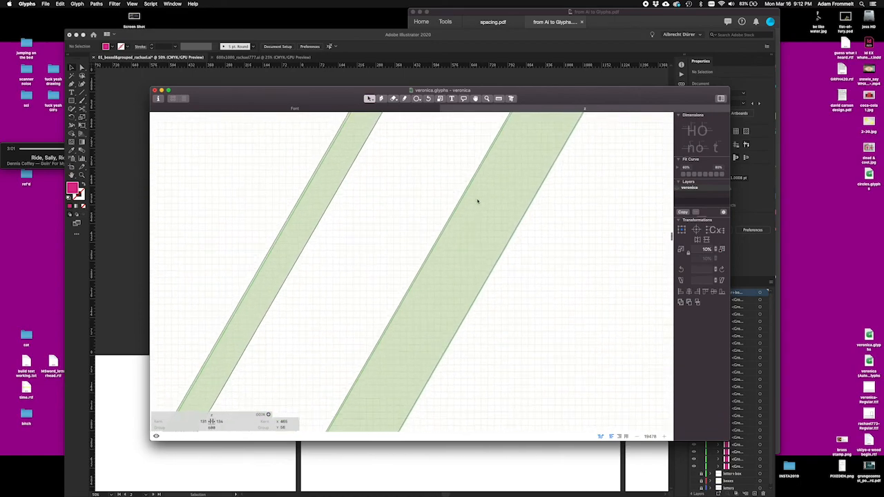
{"action": "scroll", "coordinate": [477, 201], "scroll_direction": "up", "scroll_amount": 3}
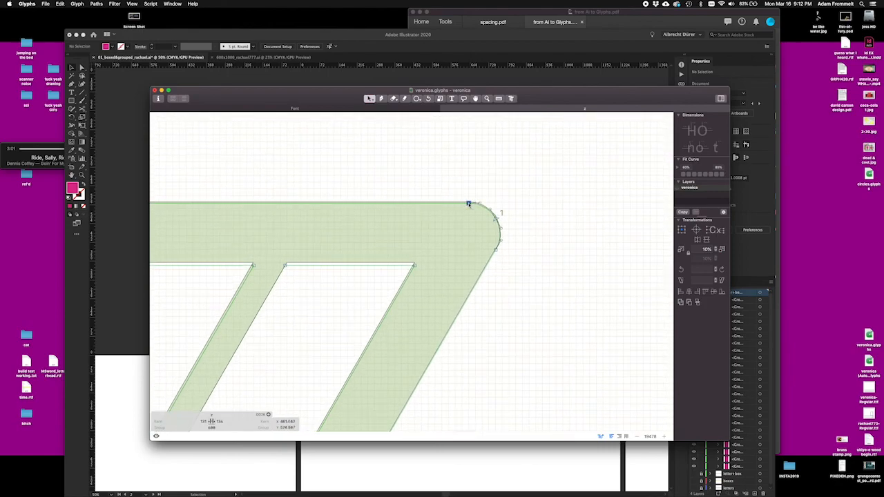
{"action": "left_click", "coordinate": [473, 203]}
{"action": "left_click_drag", "start_coordinate": [472, 203], "coordinate": [469, 202]}
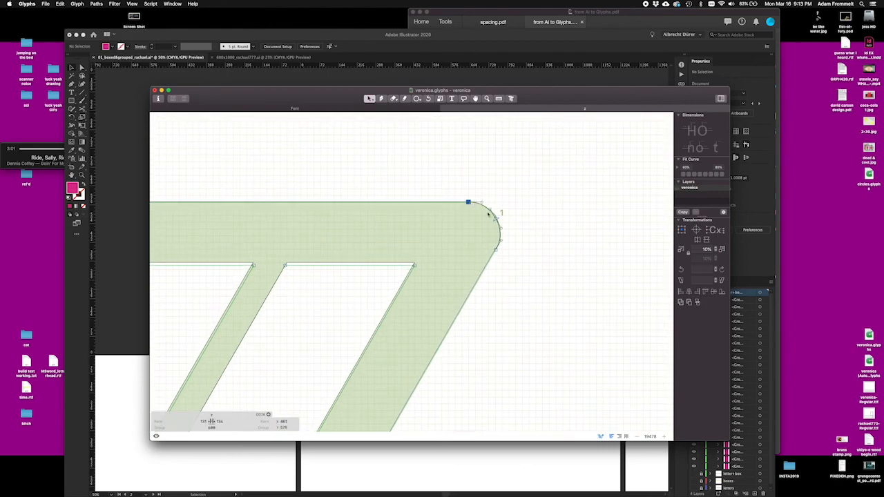
Step: Align the lower end node of the z's rounded corner to the grid and examine the flagged node above it up close
{"action": "left_click", "coordinate": [495, 249]}
{"action": "left_click_drag", "start_coordinate": [495, 249], "coordinate": [503, 236]}
{"action": "double_click", "coordinate": [497, 218]}
{"action": "left_click", "coordinate": [498, 214]}
{"action": "left_click", "coordinate": [462, 188]}
{"action": "key", "text": "z"}
{"action": "left_click_drag", "start_coordinate": [454, 185], "coordinate": [552, 284]}
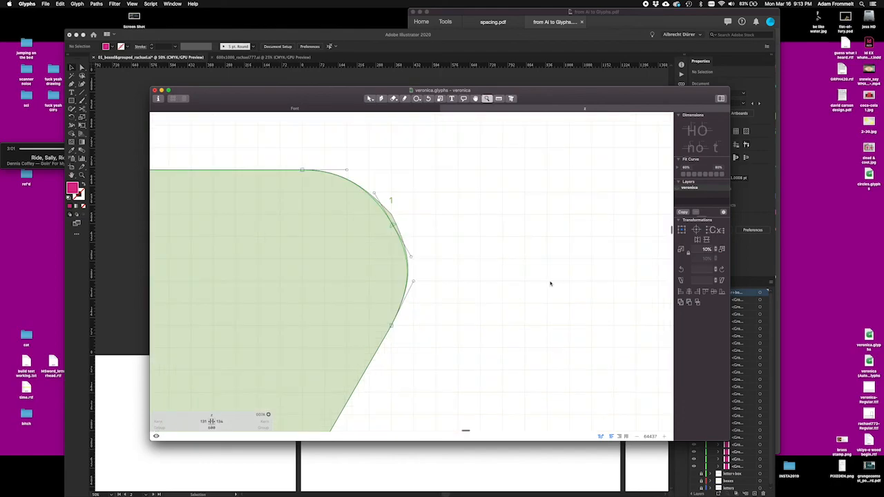
{"action": "left_click", "coordinate": [386, 218]}
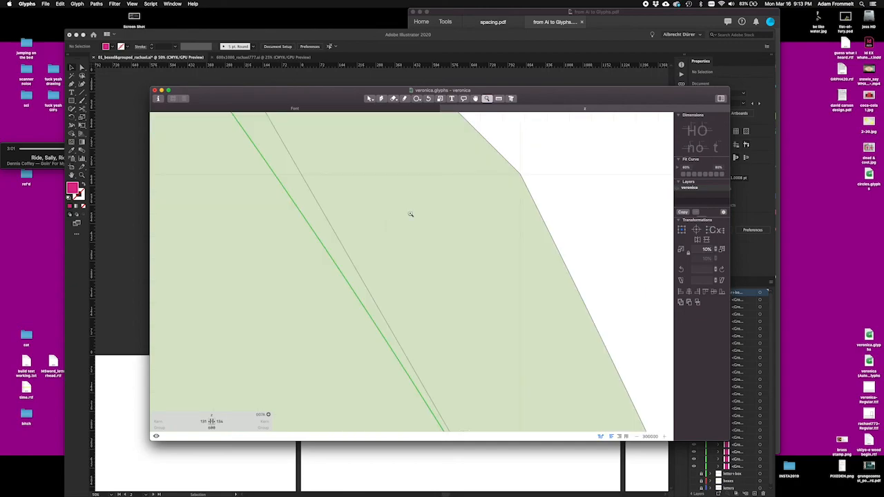
{"action": "key", "text": "super+minus"}
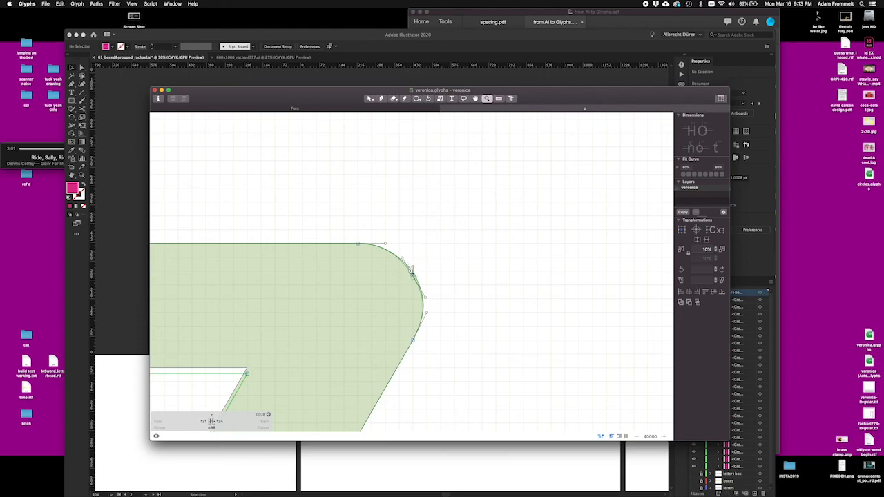
{"action": "left_click", "coordinate": [431, 302]}
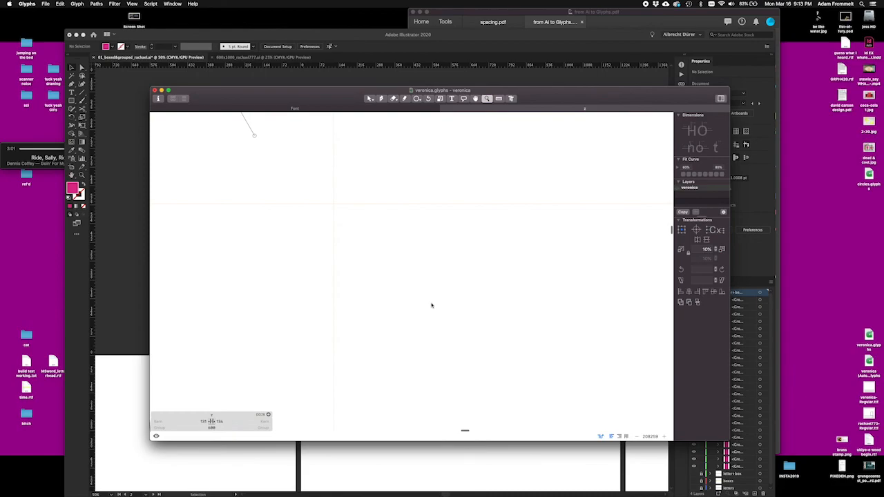
{"action": "left_click", "coordinate": [411, 262], "text": "alt"}
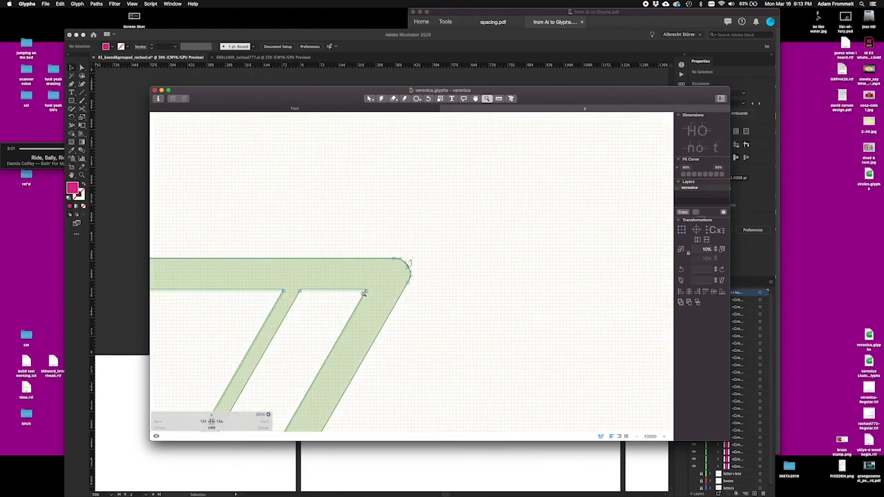
Step: Move the inner node where the top bar meets the thick diagonal to X 453, Y 566
{"action": "key", "text": "v"}
{"action": "left_click_drag", "start_coordinate": [366, 292], "coordinate": [369, 288]}
{"action": "left_click", "coordinate": [367, 290]}
{"action": "scroll", "coordinate": [371, 288], "scroll_direction": "up", "scroll_amount": 3}
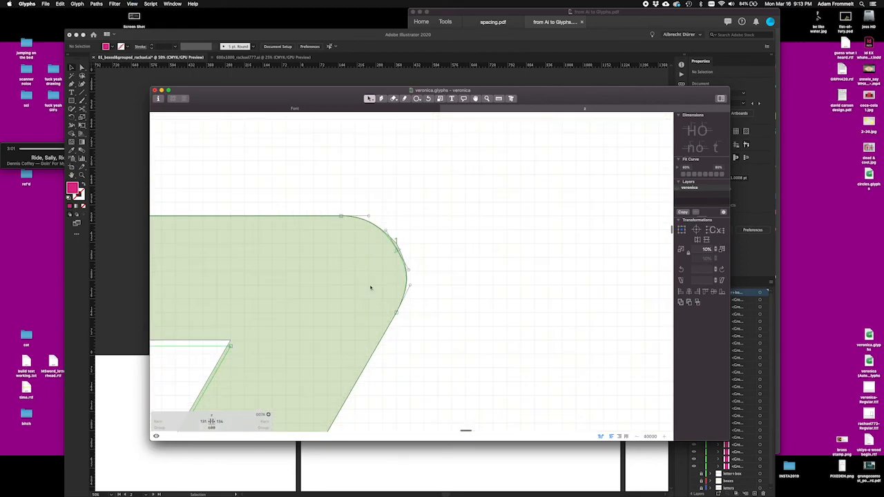
{"action": "scroll", "coordinate": [370, 287], "scroll_direction": "left", "scroll_amount": 5}
{"action": "left_click", "coordinate": [478, 336]}
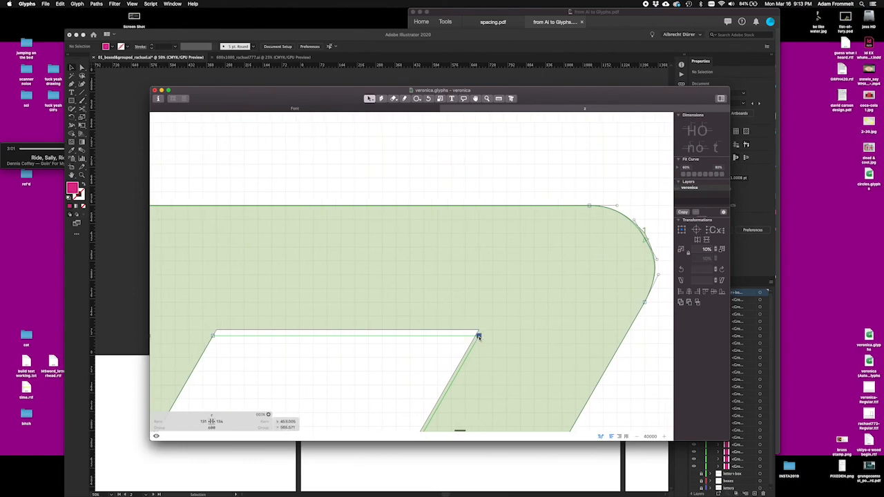
{"action": "key", "text": "Up"}
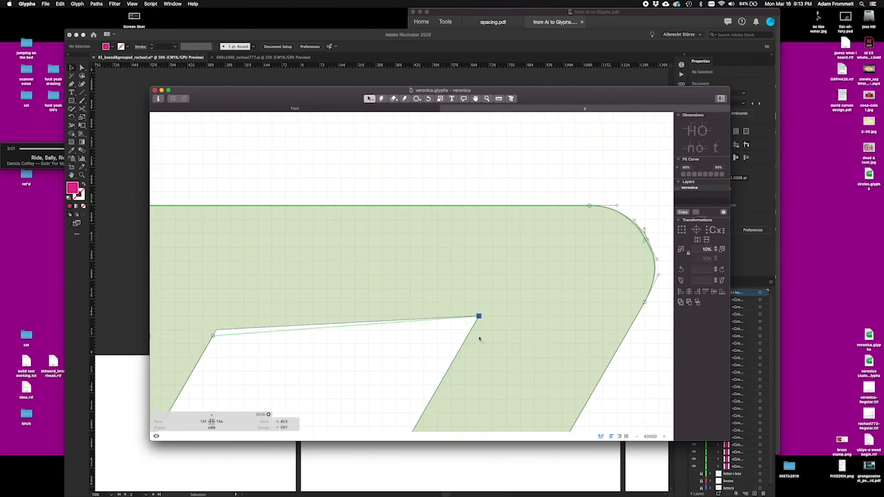
{"action": "key", "text": "Down"}
{"action": "key", "text": "Down"}
{"action": "key", "text": "Up"}
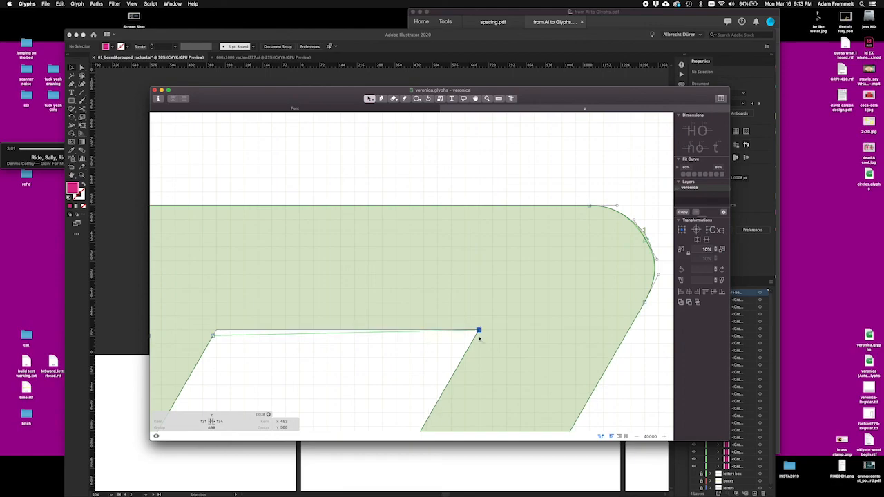
Step: Align the two nodes where the thin diagonal meets the top bar at Y 566, the right at X 434 and the left at X 429
{"action": "mouse_move", "coordinate": [215, 334]}
{"action": "left_mouse_down"}
{"action": "mouse_move", "coordinate": [215, 315]}
{"action": "mouse_move", "coordinate": [216, 333]}
{"action": "left_mouse_up"}
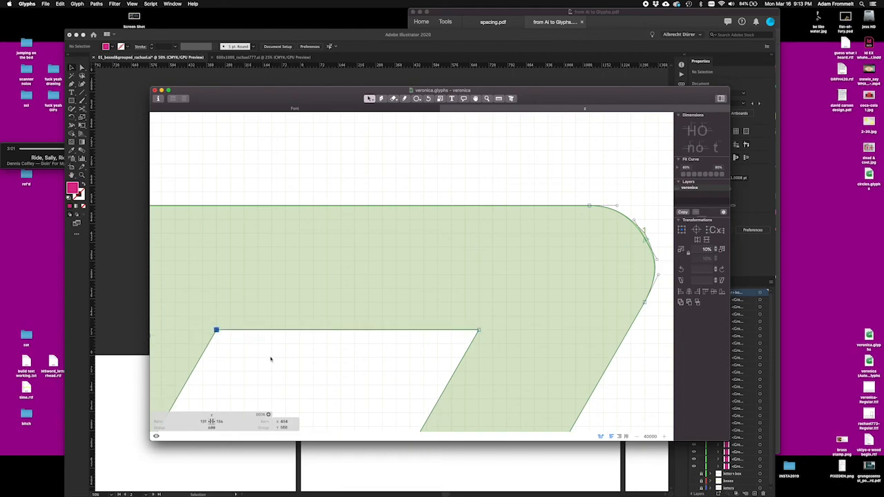
{"action": "scroll", "coordinate": [270, 358], "scroll_direction": "left", "scroll_amount": 5}
{"action": "mouse_move", "coordinate": [321, 345]}
{"action": "left_mouse_down"}
{"action": "mouse_move", "coordinate": [324, 325]}
{"action": "mouse_move", "coordinate": [324, 347]}
{"action": "left_mouse_up"}
Step: Move both nodes at the top bar's left end to X 131, the lower one at Y 566 and the upper one at Y 575
{"action": "scroll", "coordinate": [323, 346], "scroll_direction": "left", "scroll_amount": 10}
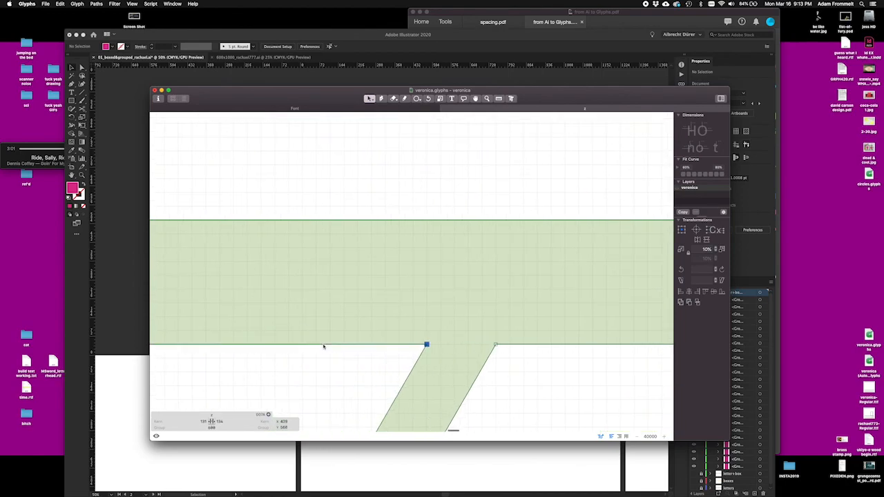
{"action": "scroll", "coordinate": [314, 346], "scroll_direction": "up", "scroll_amount": 2}
{"action": "scroll", "coordinate": [313, 343], "scroll_direction": "up", "scroll_amount": 2}
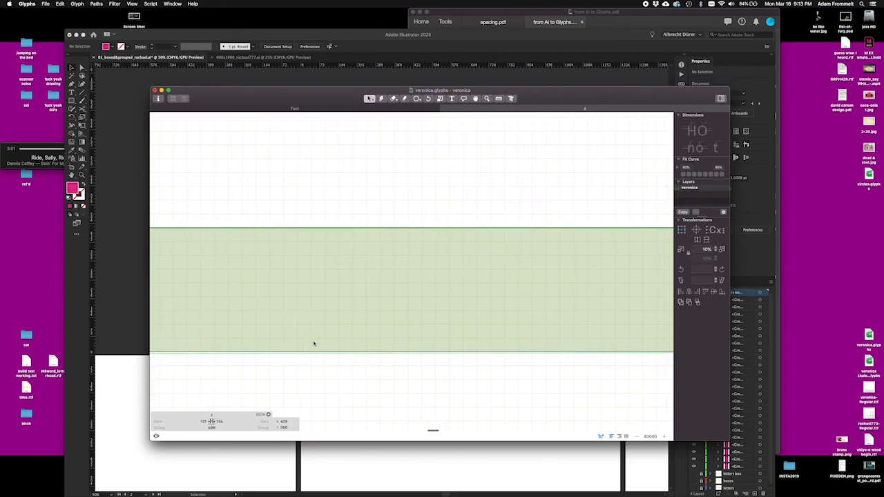
{"action": "scroll", "coordinate": [314, 343], "scroll_direction": "left", "scroll_amount": 15}
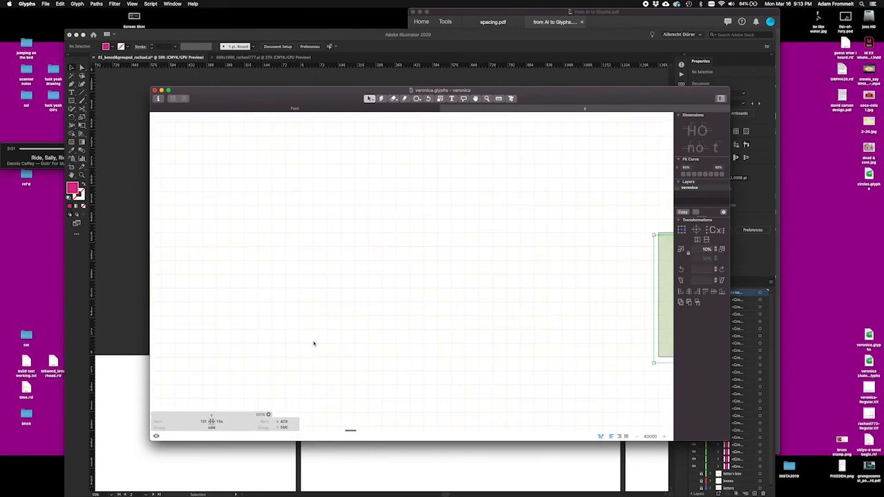
{"action": "scroll", "coordinate": [314, 343], "scroll_direction": "right", "scroll_amount": 8}
{"action": "scroll", "coordinate": [314, 343], "scroll_direction": "down", "scroll_amount": 3}
{"action": "scroll", "coordinate": [314, 343], "scroll_direction": "left", "scroll_amount": 3}
{"action": "scroll", "coordinate": [314, 344], "scroll_direction": "up", "scroll_amount": 2}
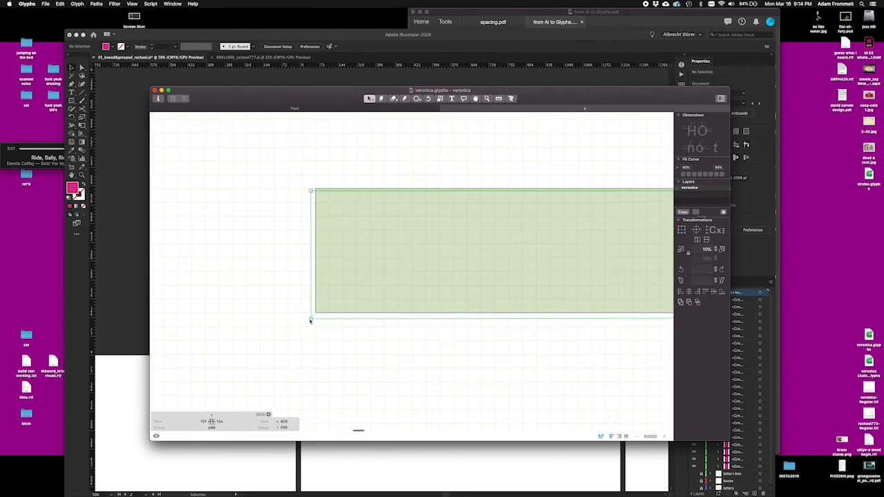
{"action": "left_click_drag", "start_coordinate": [310, 319], "coordinate": [311, 322]}
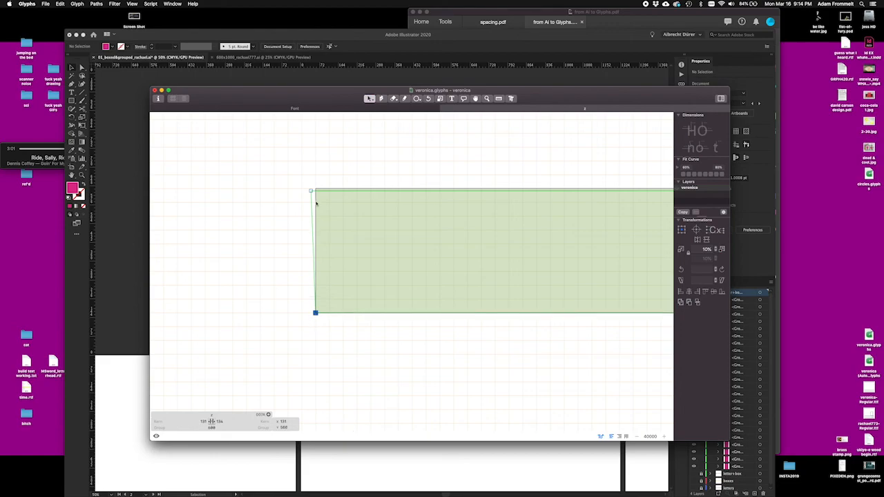
{"action": "left_click", "coordinate": [311, 192]}
{"action": "key", "text": "Up"}
{"action": "key", "text": "Down"}
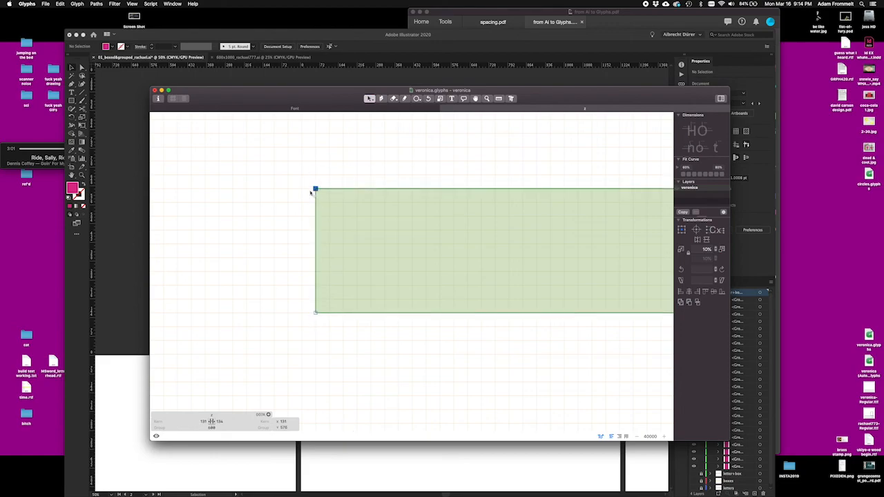
Step: Move the flagged middle node of the z's rounded corner up to X 465, Y 574
{"action": "scroll", "coordinate": [378, 241], "scroll_direction": "down", "scroll_amount": 5}
{"action": "scroll", "coordinate": [378, 241], "scroll_direction": "right", "scroll_amount": 5}
{"action": "scroll", "coordinate": [378, 241], "scroll_direction": "up", "scroll_amount": 5}
{"action": "scroll", "coordinate": [379, 241], "scroll_direction": "down", "scroll_amount": 1}
{"action": "scroll", "coordinate": [379, 241], "scroll_direction": "down", "scroll_amount": 10}
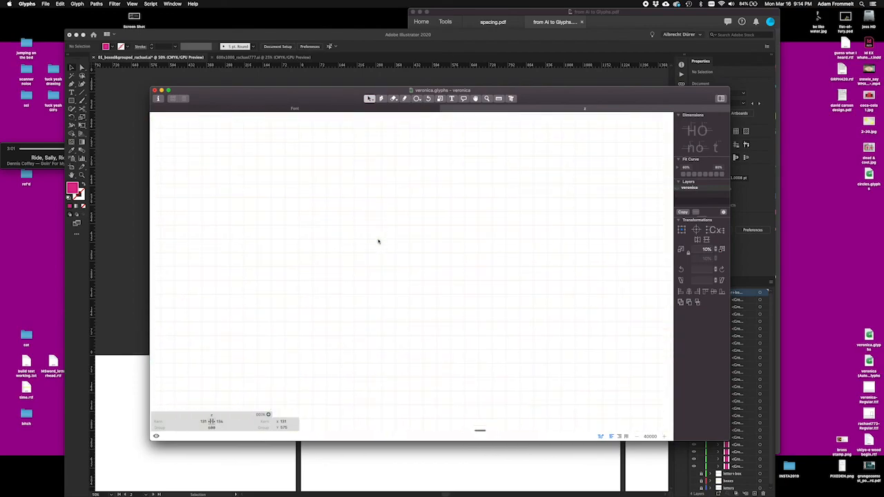
{"action": "scroll", "coordinate": [379, 242], "scroll_direction": "left", "scroll_amount": 10}
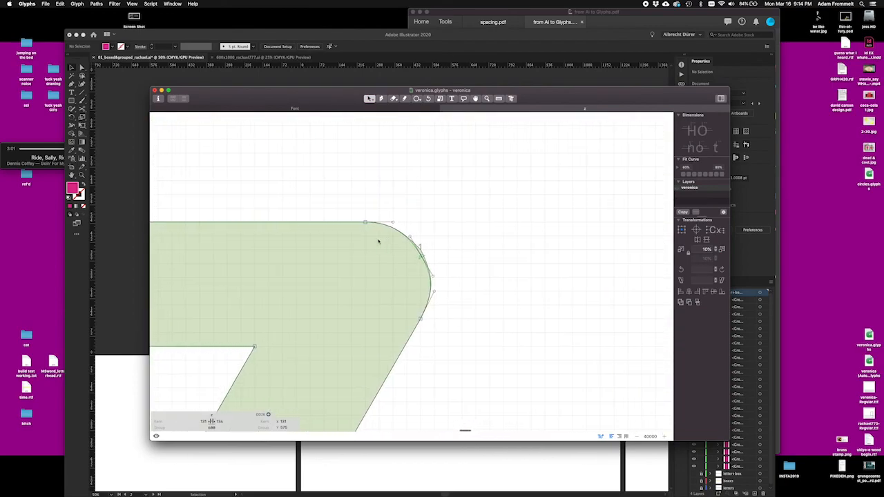
{"action": "left_click", "coordinate": [426, 256]}
{"action": "left_click_drag", "start_coordinate": [426, 256], "coordinate": [424, 237]}
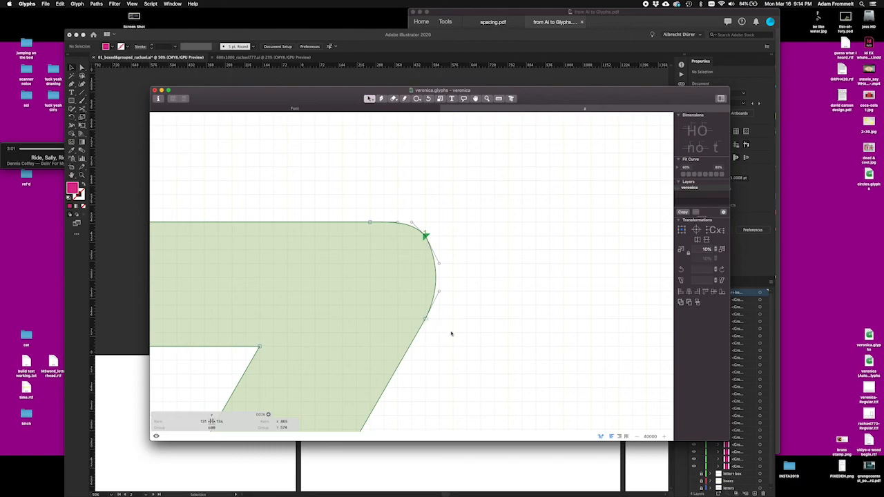
Step: Reposition the rounded corner's flagged node at X 464, Y 574 and adjust the curve handles around it for a smoother bend
{"action": "key", "text": "super+minus"}
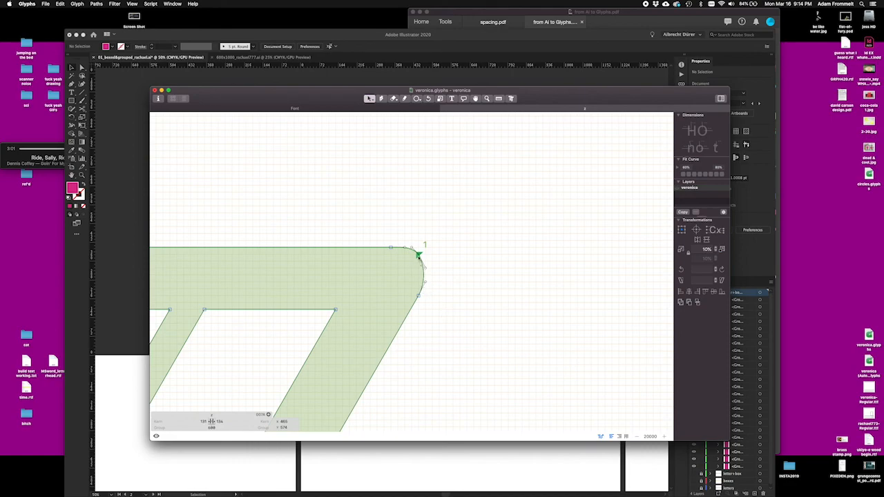
{"action": "left_click_drag", "start_coordinate": [419, 255], "coordinate": [425, 263]}
{"action": "left_click_drag", "start_coordinate": [414, 255], "coordinate": [412, 248]}
{"action": "mouse_move", "coordinate": [426, 281]}
{"action": "left_mouse_down"}
{"action": "mouse_move", "coordinate": [423, 288]}
{"action": "mouse_move", "coordinate": [423, 270]}
{"action": "mouse_move", "coordinate": [426, 282]}
{"action": "left_mouse_up"}
{"action": "left_click_drag", "start_coordinate": [413, 242], "coordinate": [423, 276]}
{"action": "left_click_drag", "start_coordinate": [419, 256], "coordinate": [410, 255]}
{"action": "scroll", "coordinate": [420, 297], "scroll_direction": "down", "scroll_amount": 10}
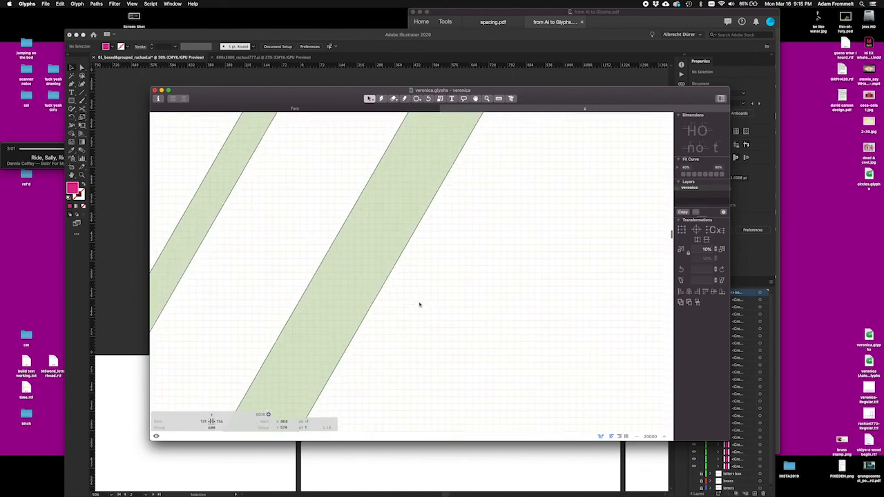
{"action": "scroll", "coordinate": [419, 304], "scroll_direction": "up", "scroll_amount": 10}
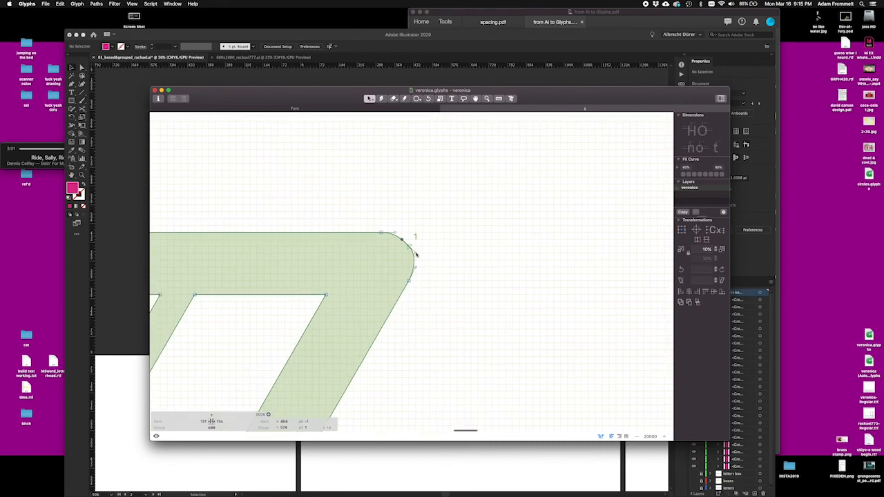
{"action": "mouse_move", "coordinate": [415, 253]}
{"action": "left_mouse_down"}
{"action": "mouse_move", "coordinate": [409, 246]}
{"action": "mouse_move", "coordinate": [415, 253]}
{"action": "left_mouse_up"}
Step: Deselect the nodes, fit the whole z in view and return to the font overview
{"action": "left_click", "coordinate": [424, 279]}
{"action": "key", "text": "super+0"}
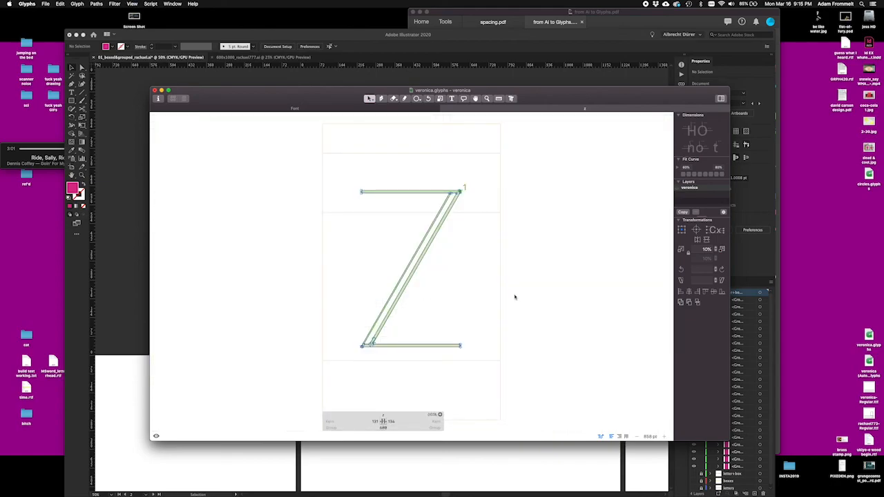
{"action": "left_click", "coordinate": [444, 108]}
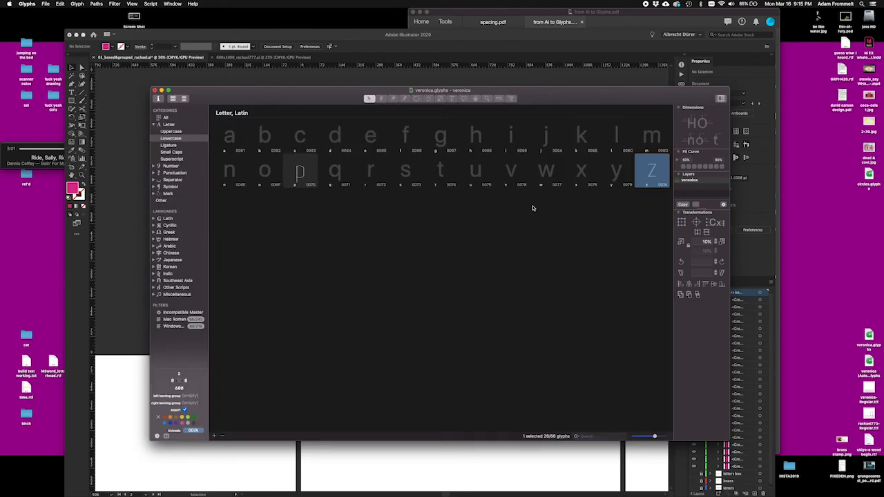
{"action": "left_click", "coordinate": [111, 231]}
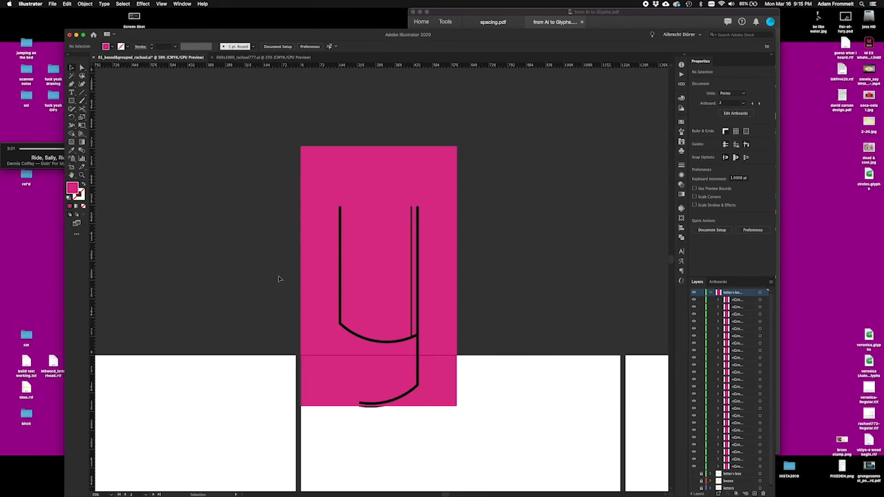
{"action": "key", "text": "ctrl+Up"}
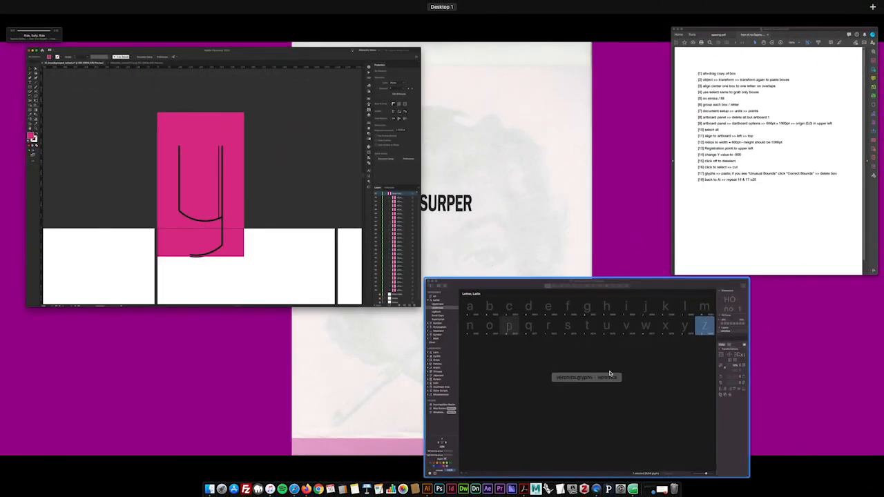
{"action": "left_click", "coordinate": [611, 375]}
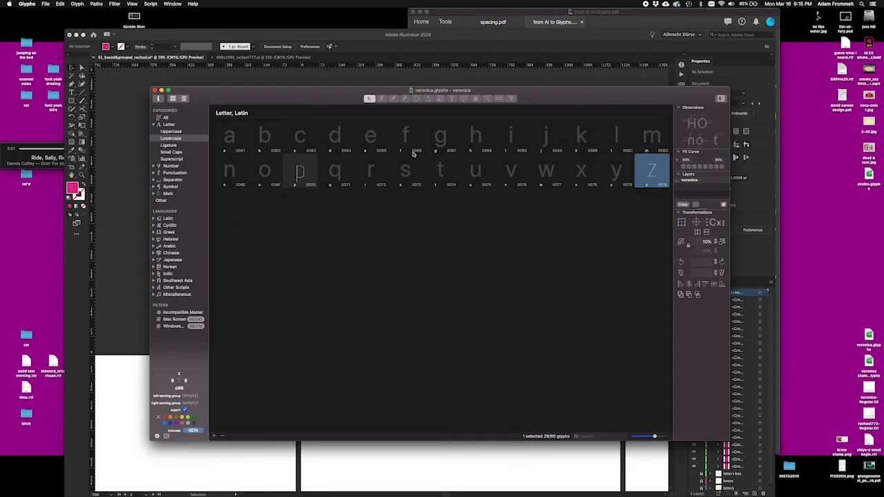
Step: Select the lowercase q glyph in the font overview
{"action": "left_click", "coordinate": [335, 173]}
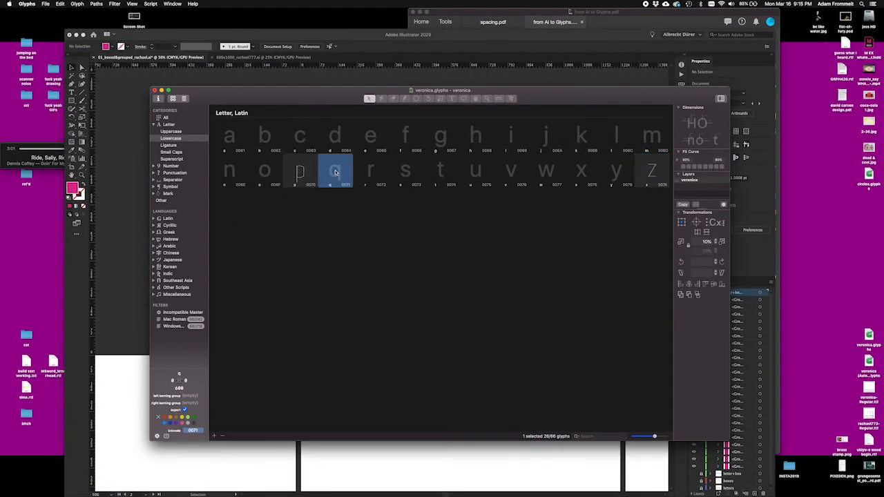